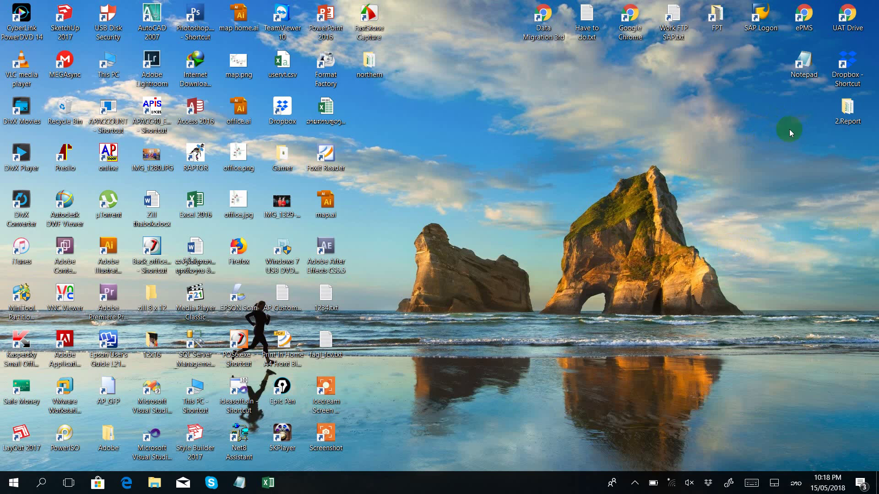
Step: Select the 2.Report desktop folder and delete it permanently, skipping the Recycle Bin
drag(799, 99, 865, 148)
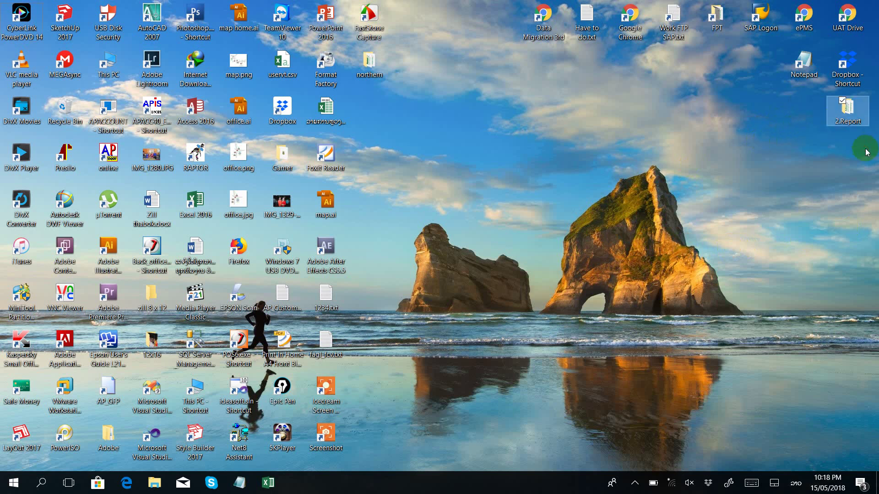
key(shift+Delete)
key(Return)
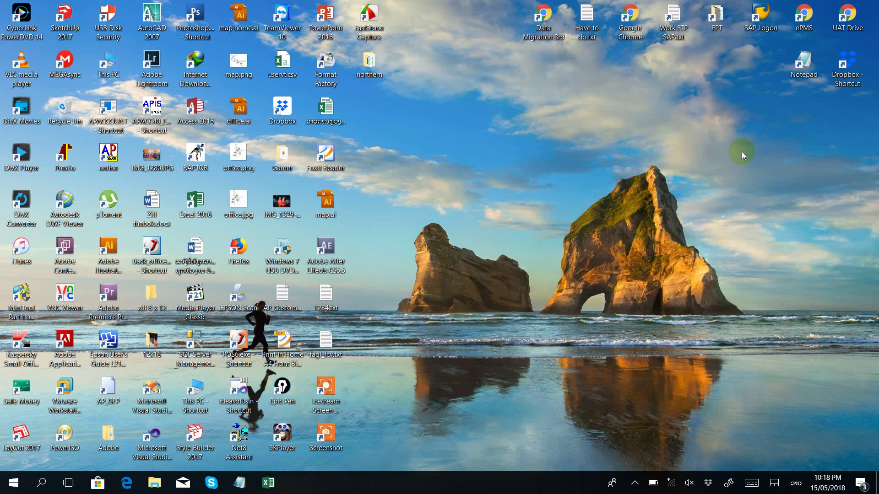
Step: Open Notepad maximized, switch the keyboard to English, and type '4> GL,MM,AA,Other'
double_click(800, 78)
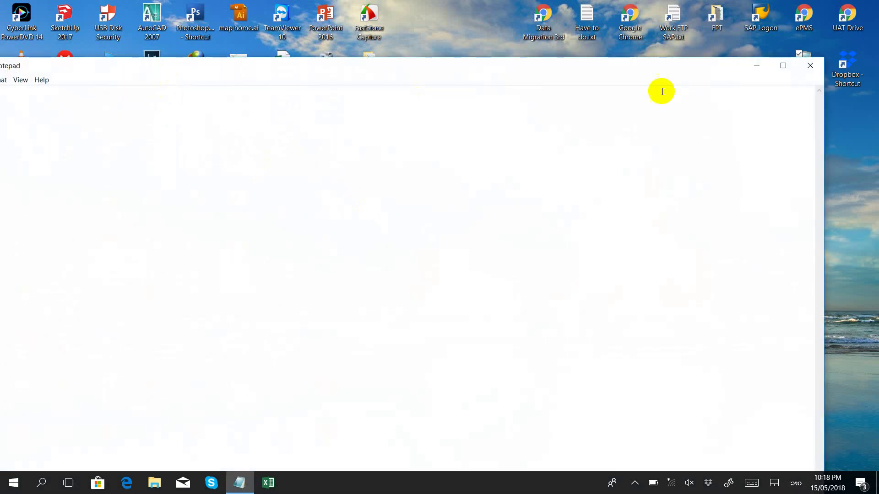
click(783, 66)
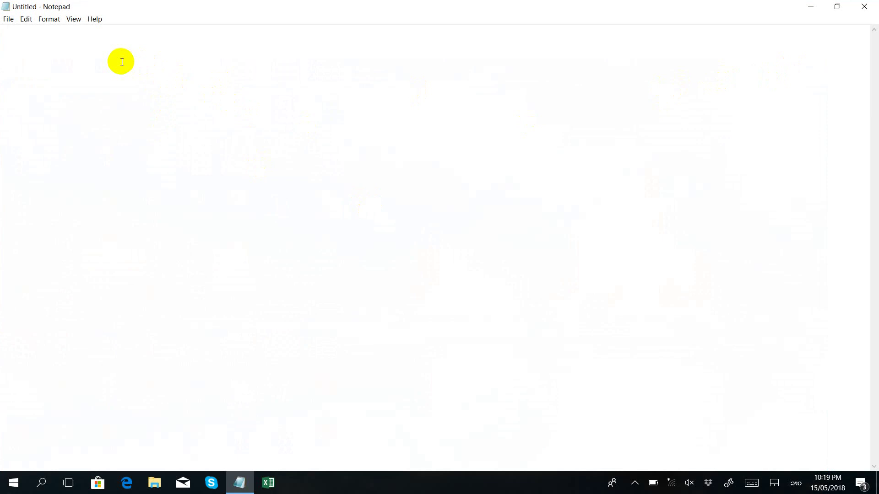
text(າ)
key(BackSpace)
key(alt+shift)
key(super+space)
key(super+space)
key(super+space)
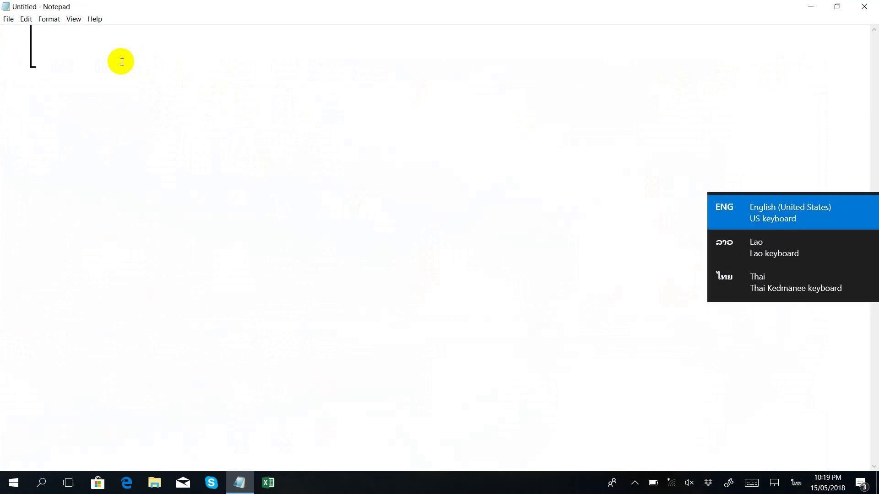
text($)
key(BackSpace)
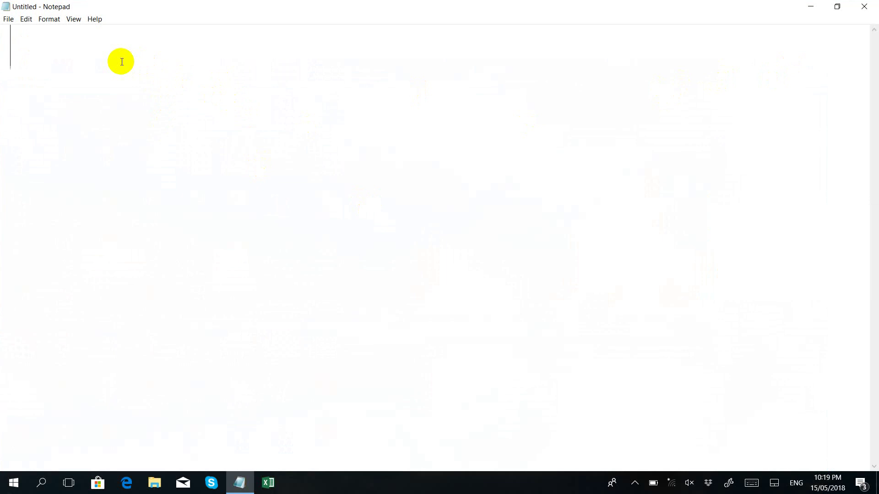
text(4>)
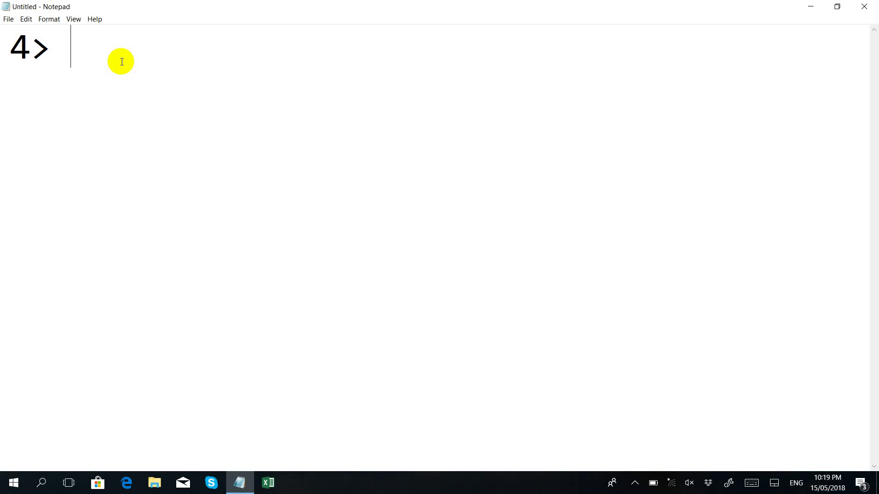
text( GL,MM)
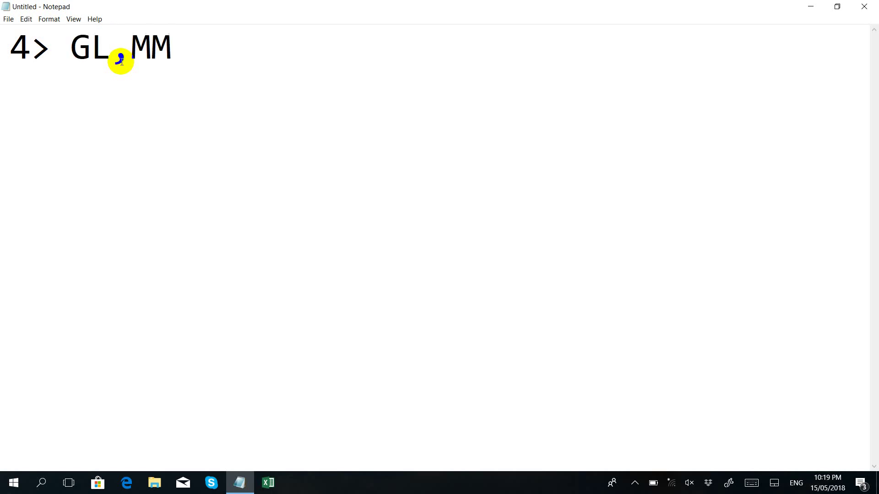
text(,AA,O)
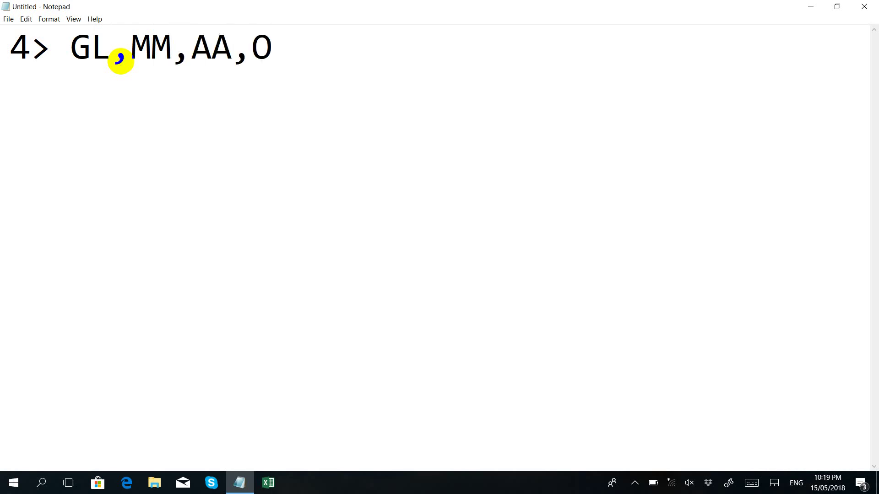
text(ther)
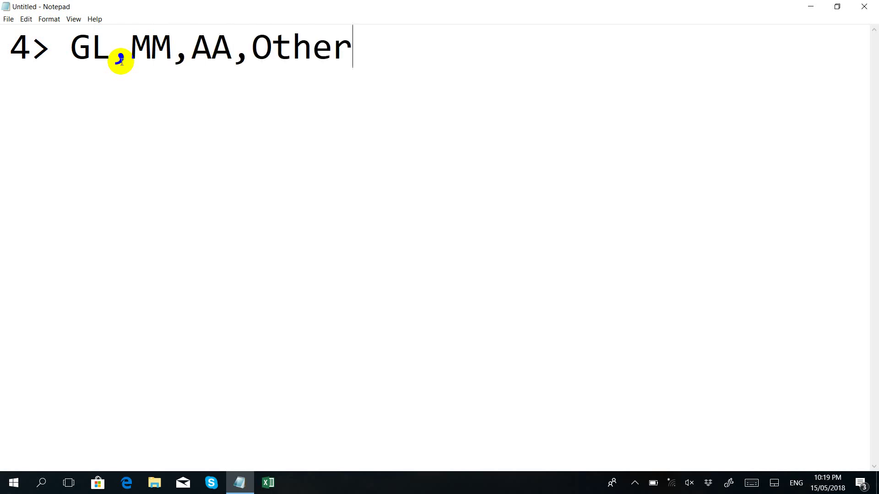
Step: On a new line, type '1.Report_Phongsaly_GL > TB', fixing the spelling of Phongsaly
key(Return)
text(1.Phons)
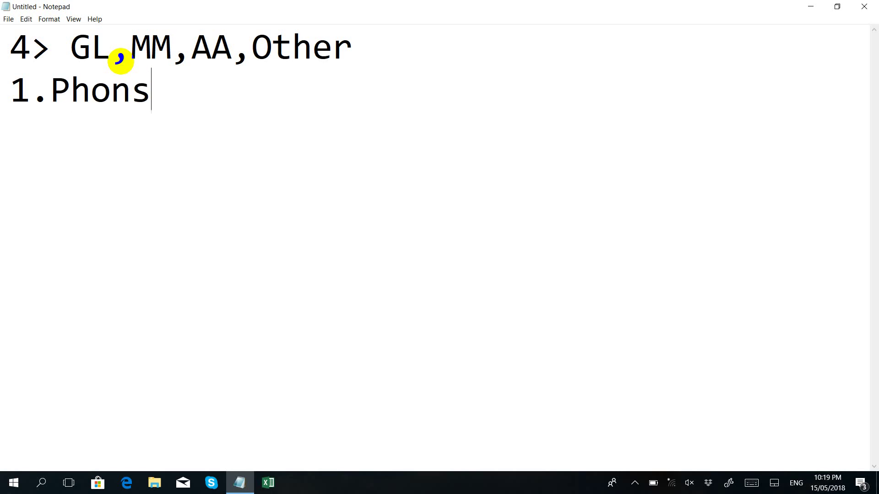
text(aly)
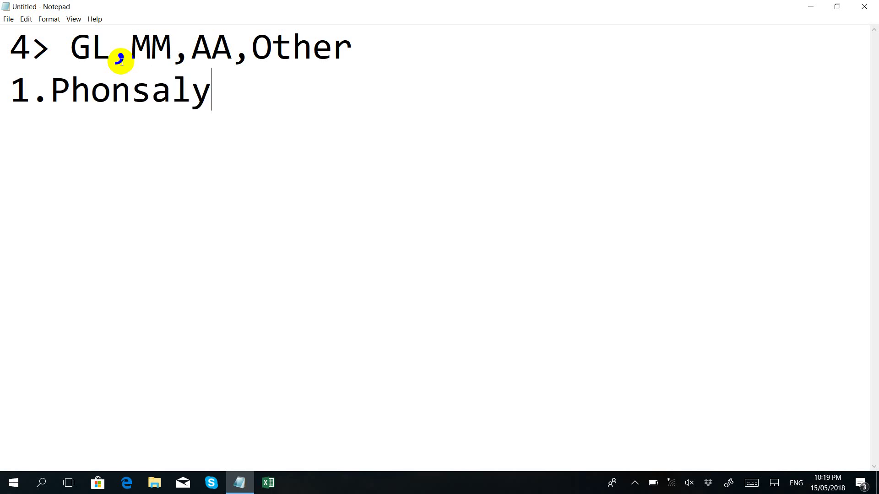
key(Left)
key(Left)
key(Left)
key(Left)
key(Left)
key(Left)
key(Left)
key(Left)
text(Report)
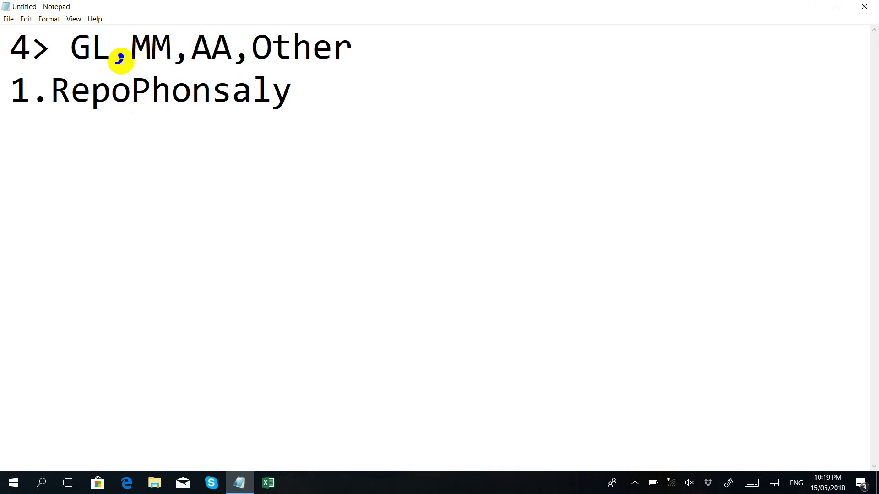
text(_)
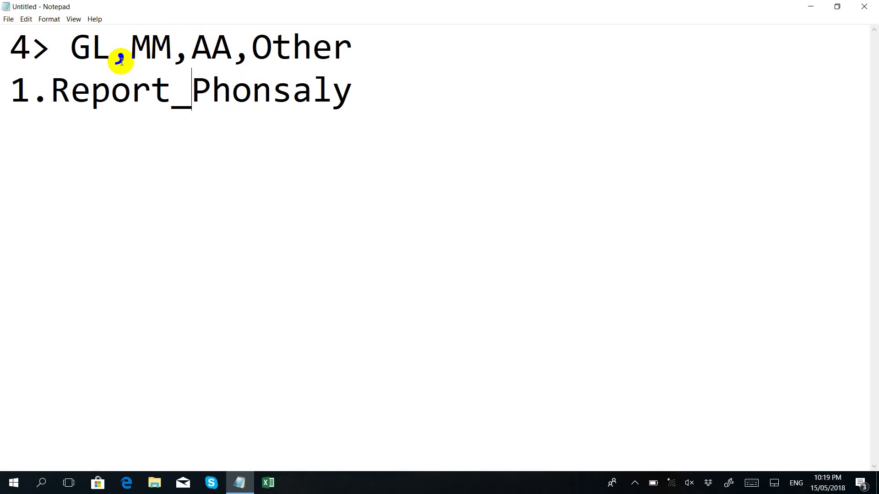
key(Right)
key(Right)
key(Right)
key(Right)
key(Right)
key(Left)
text(g)
key(Right)
key(Right)
key(Right)
key(Right)
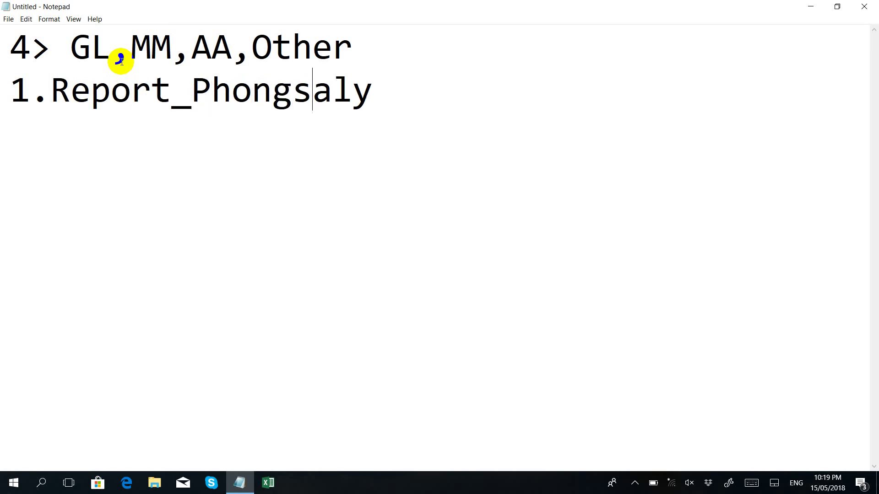
text(_GL)
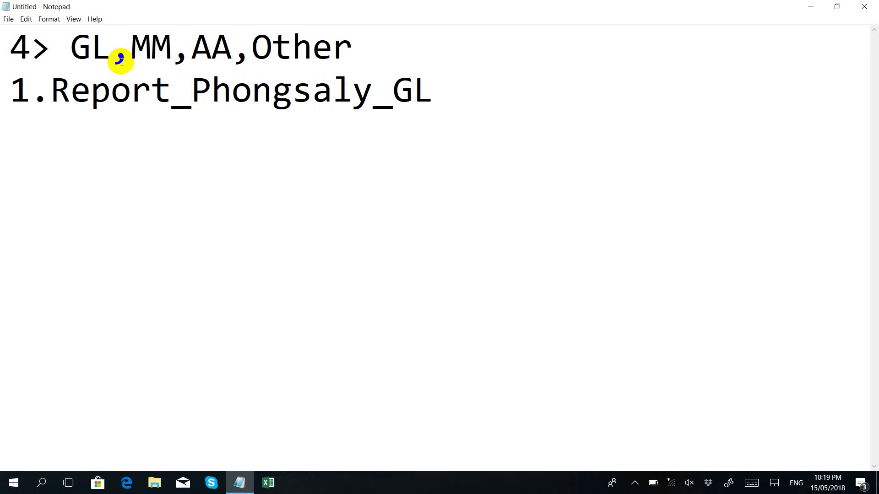
text( > TB)
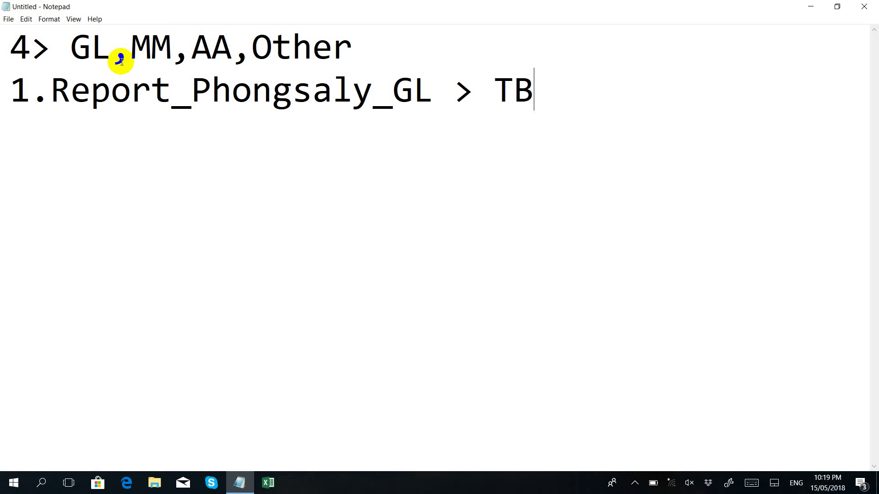
Step: Check the file name and the TB sheet name, then begin line '2. Report_Phongsaly_MM >'
key(Left)
key(Left)
key(Left)
drag(421, 98, 49, 96)
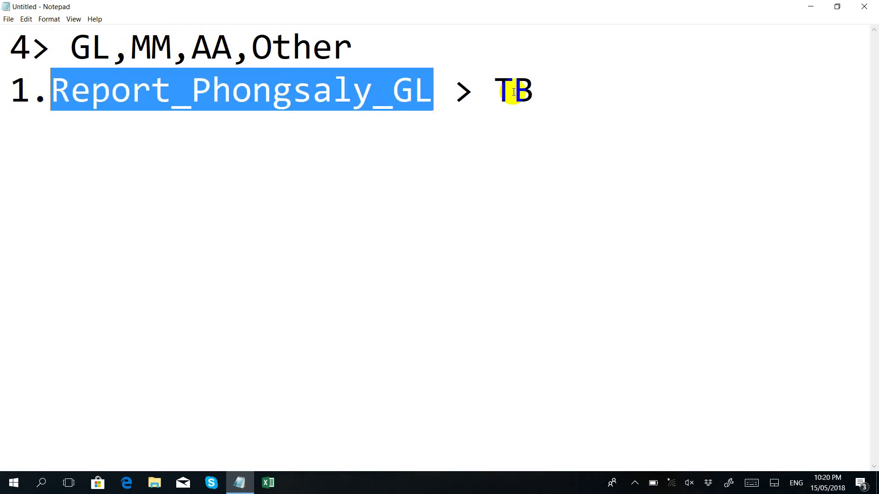
drag(491, 91, 528, 87)
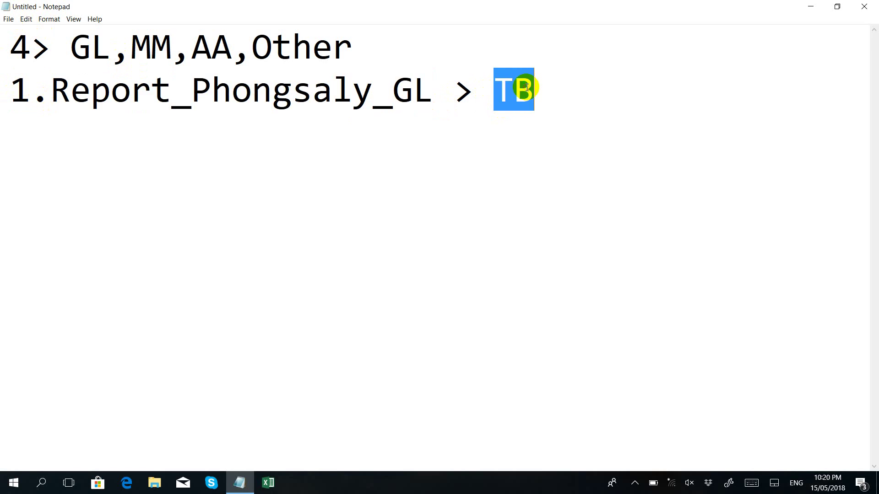
click(550, 92)
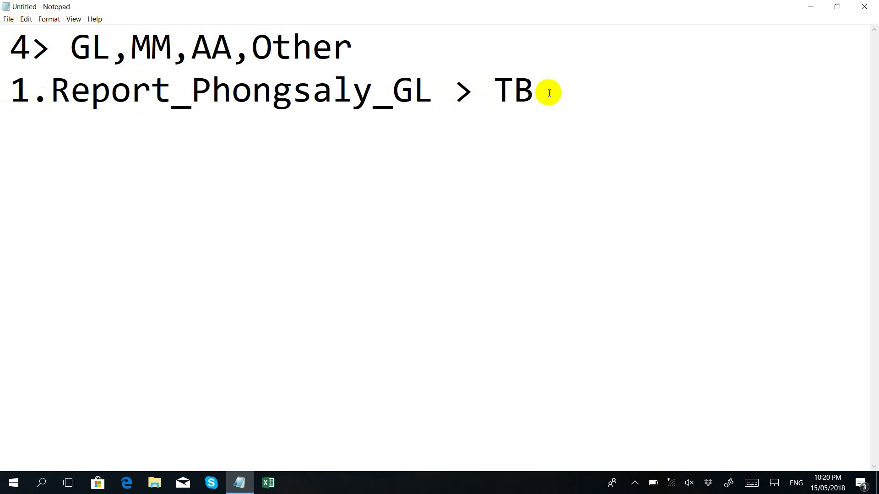
text(2. Rep)
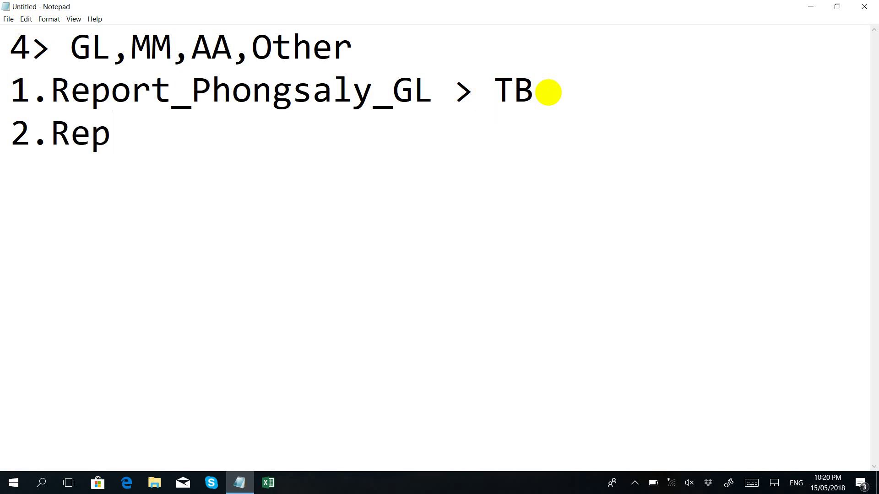
text(ort_)
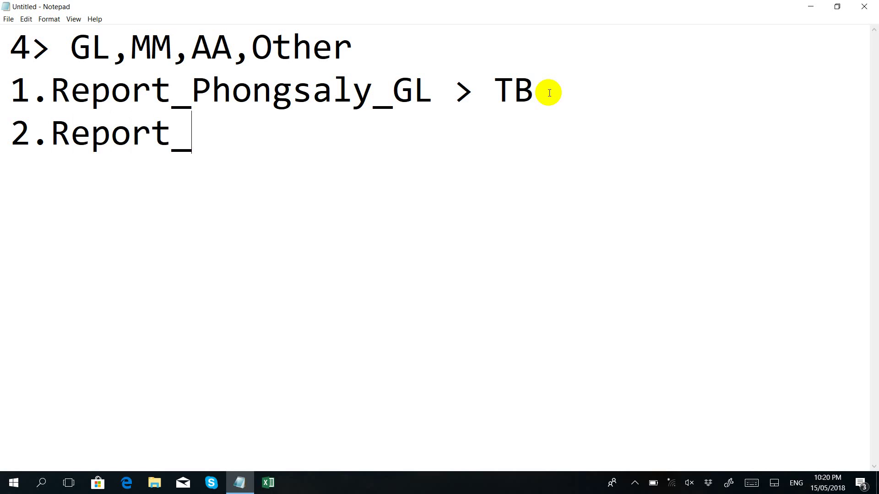
text(Phongsa)
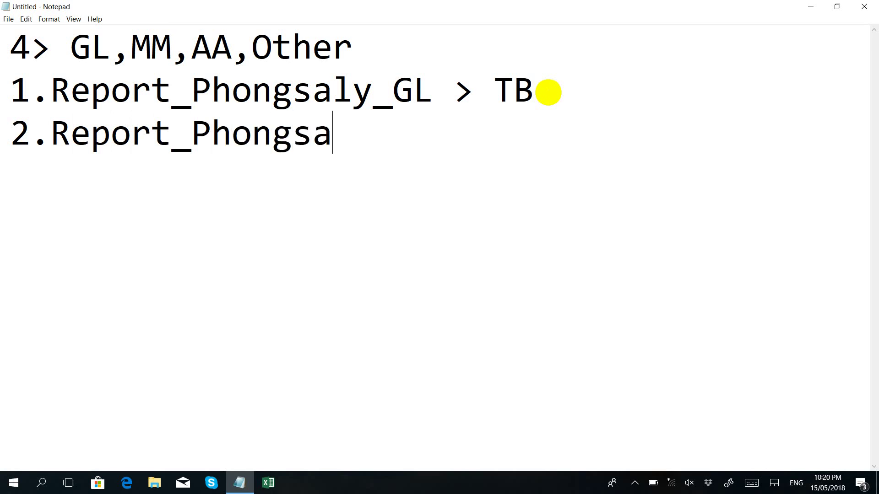
text(ly)
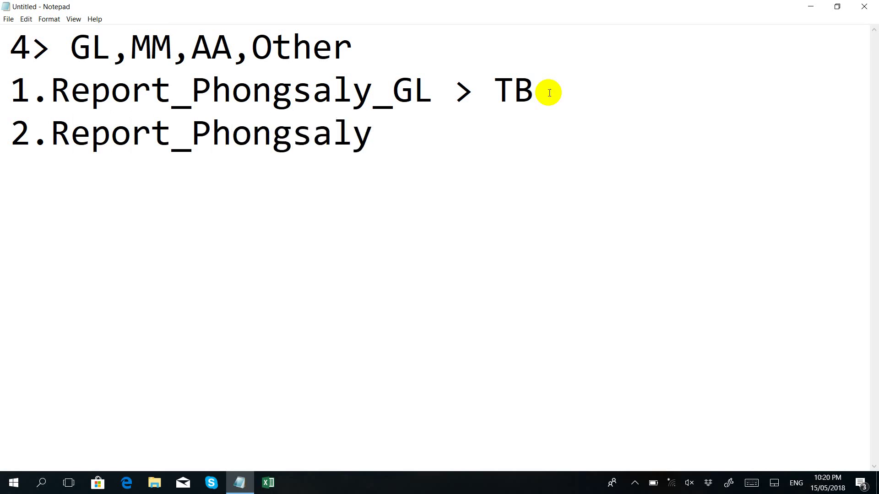
text(_MM)
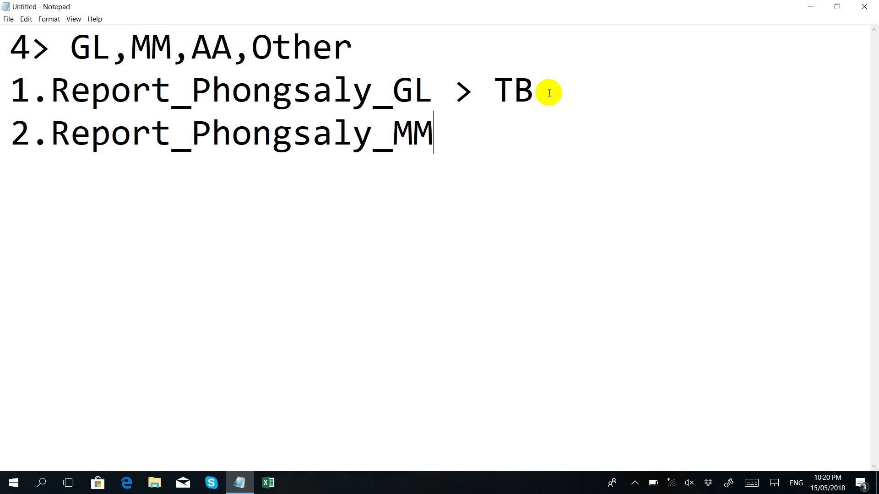
text( >)
Step: Add the Lao description ລາຍການເຄື່ອງສາງ to the MM line, then start '3. Report_Phongsaly_AA >'
key(super+space)
key(super+space)
key(super+space)
key(super+space)
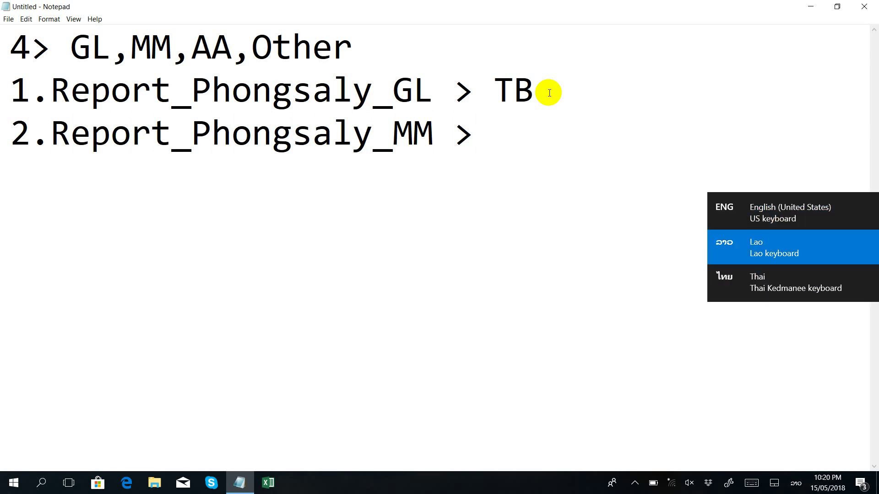
text(ລາຍ)
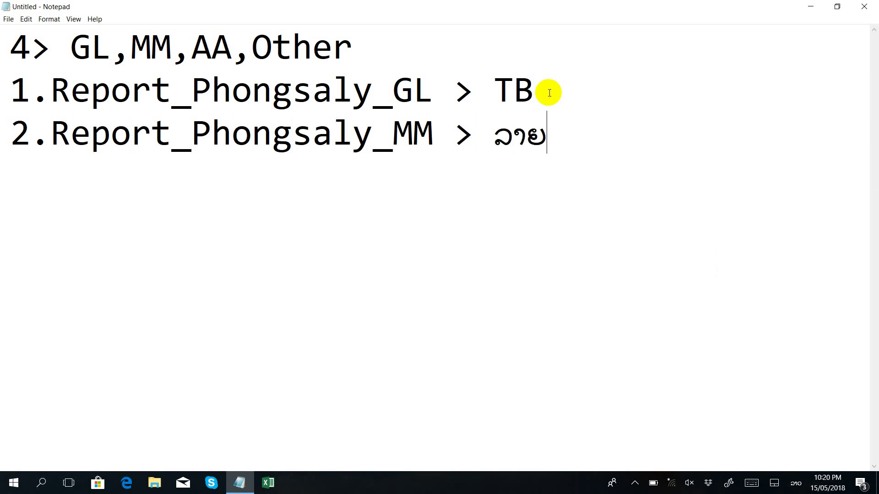
text(ການເຄື່ອ)
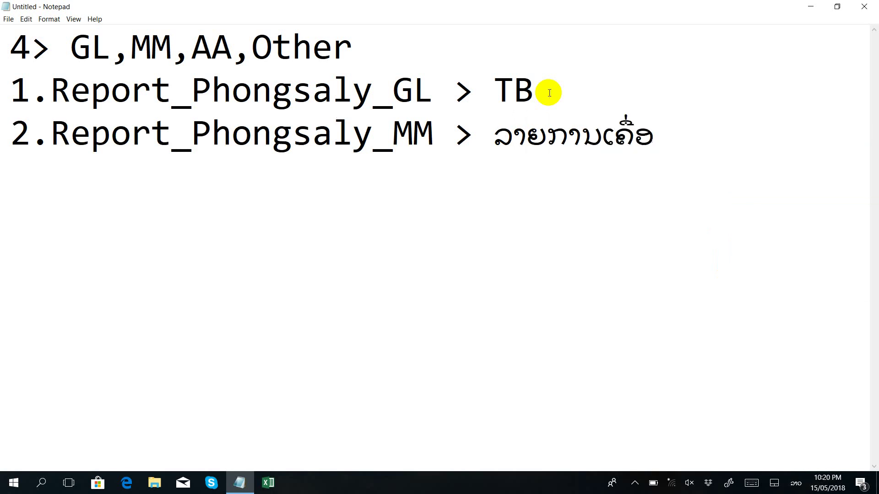
text(ງສາງ)
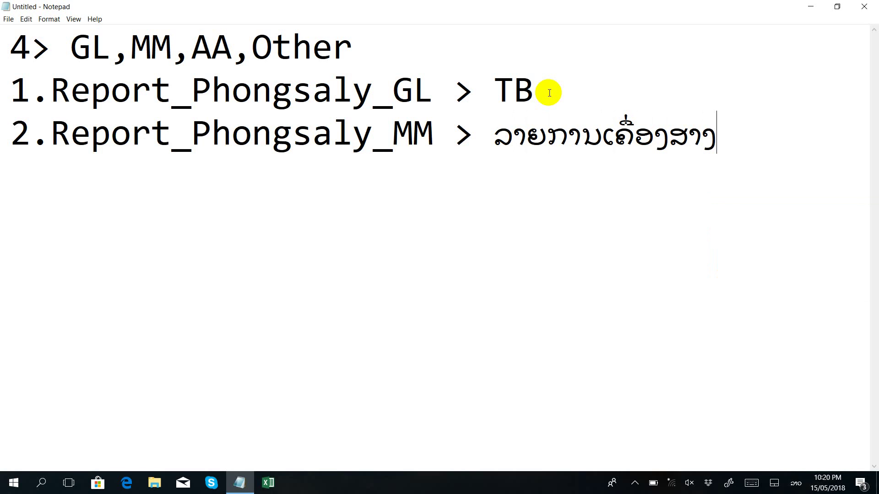
key(Return)
key(super+space)
text(3. )
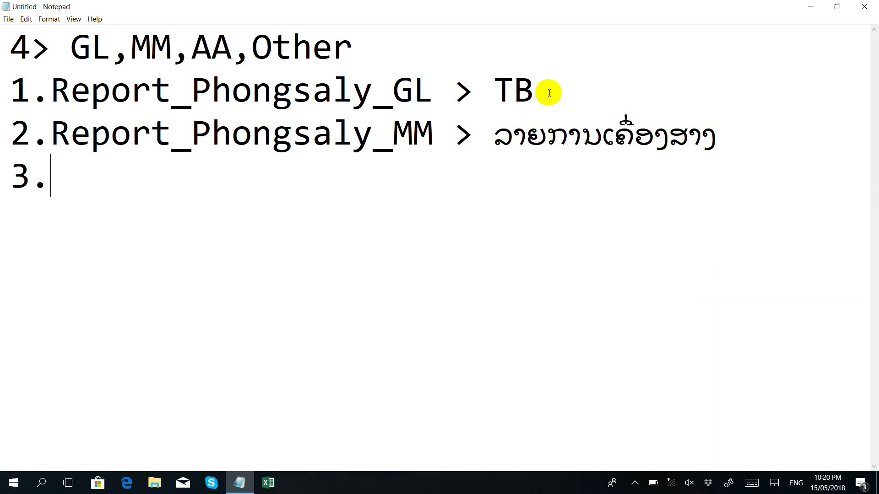
text(Report_Phongsa)
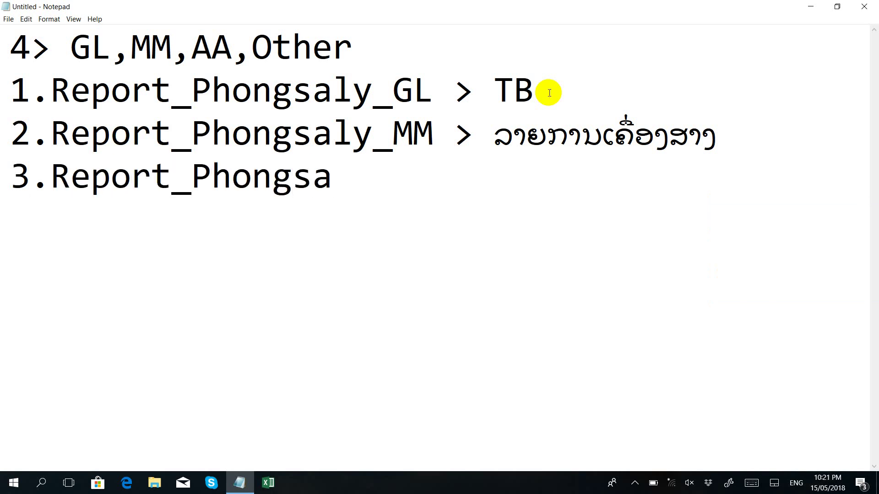
text(ly)
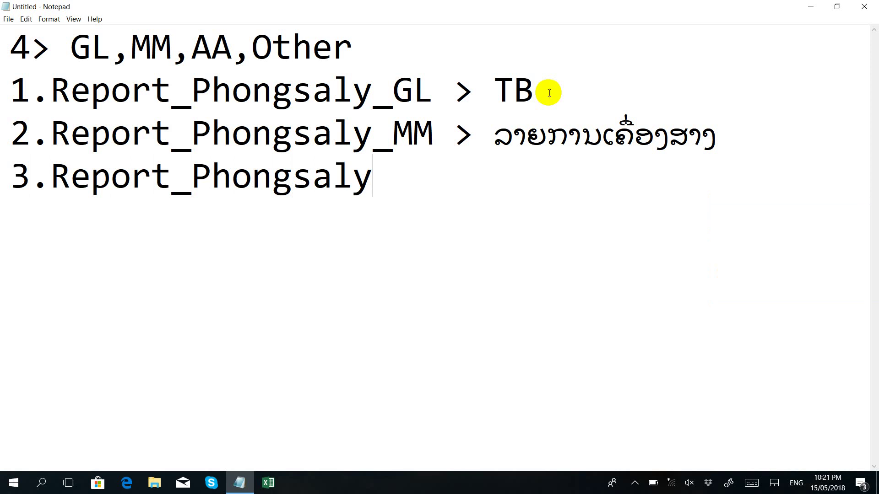
text(_AA)
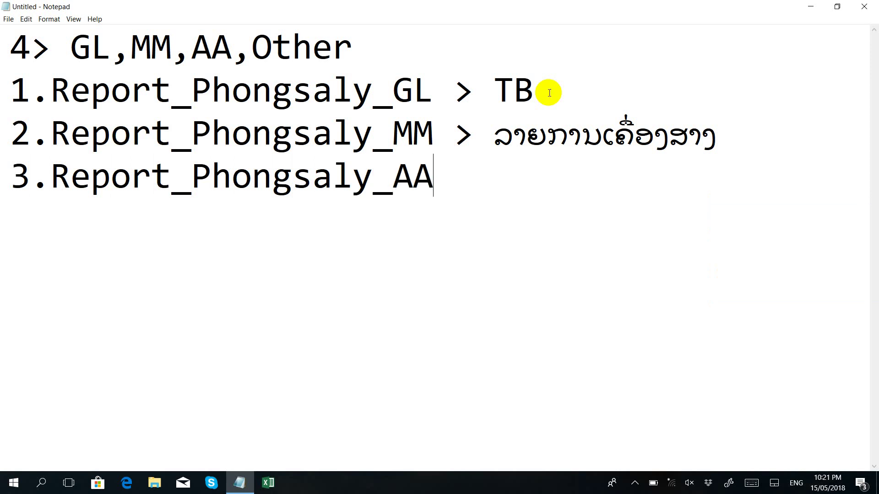
text( >)
Step: Finish line 3 with the Lao label ລະຫັດ ຊຄທ, correcting the typing mistakes
key(super+space)
key(super+space)
key(super+space)
key(super+space)
key(super+space)
key(super+space)
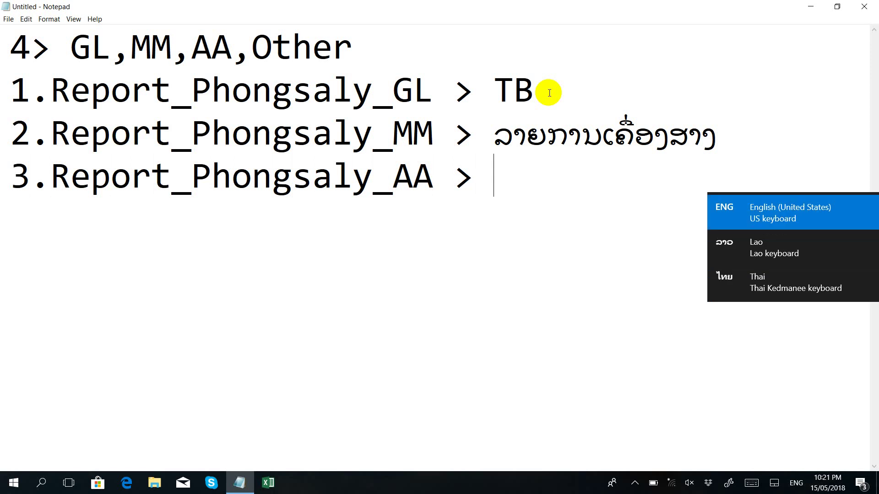
key(super+space)
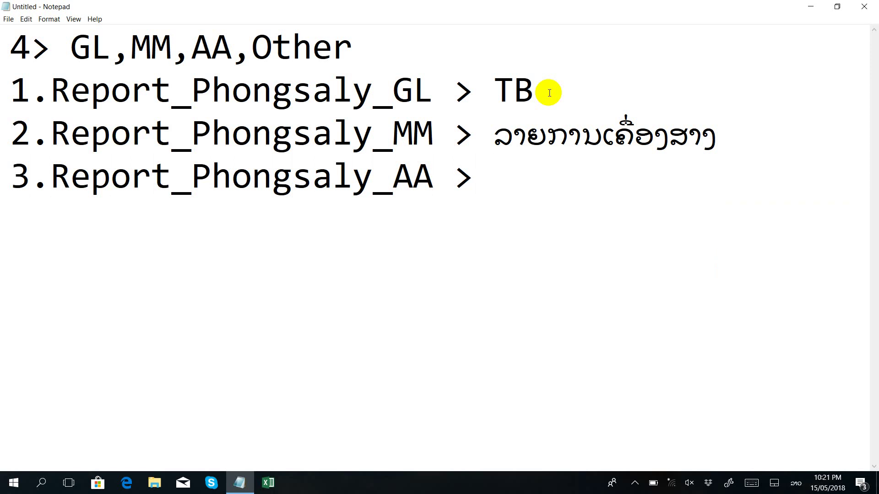
text(ລະຫັດ)
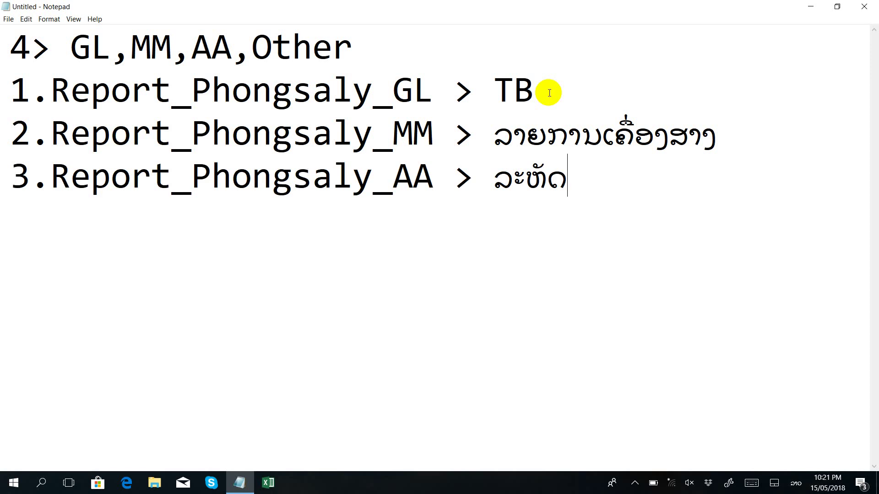
text(ເຄື່ອ)
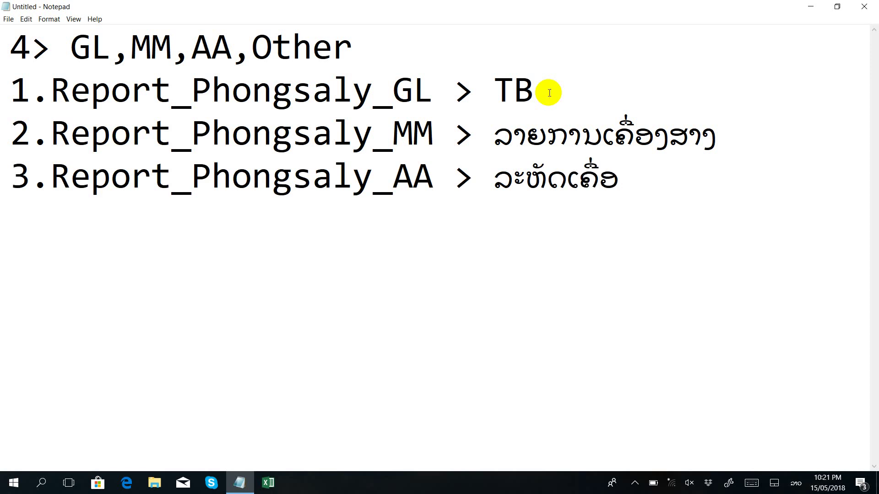
key(BackSpace)
key(BackSpace)
key(BackSpace)
key(BackSpace)
key(BackSpace)
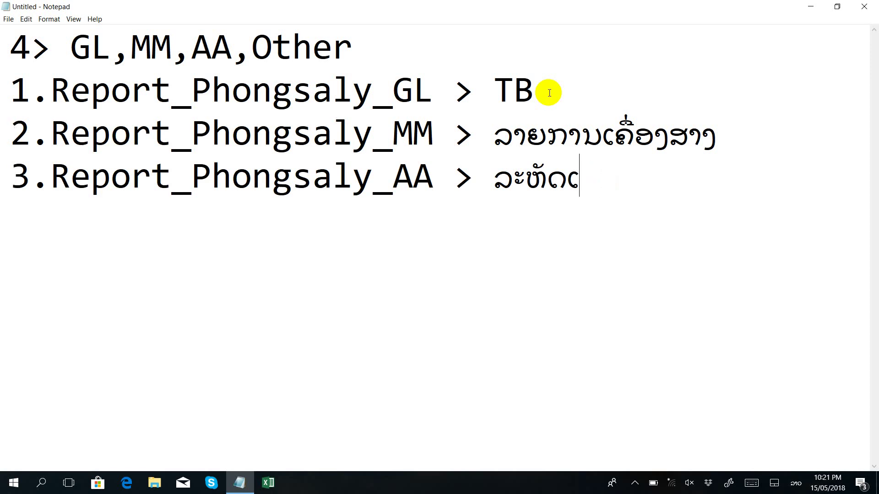
text(ເຊຄທ)
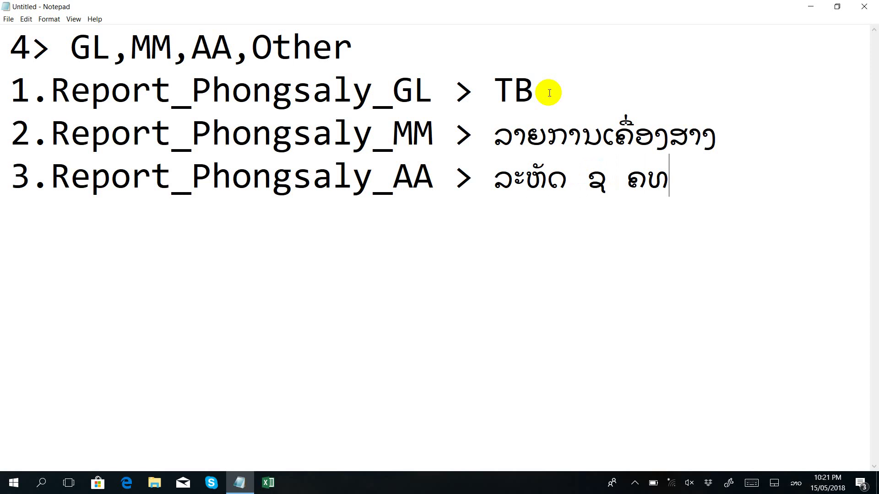
key(BackSpace)
key(BackSpace)
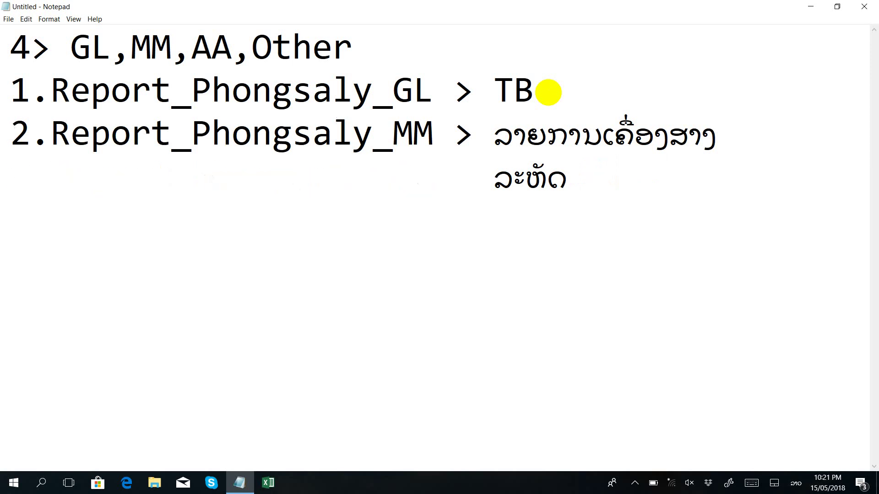
text(ຄິ)
key(BackSpace)
text(ທ)
Step: Add line 4 reading '4.Report_Phongsaly_Other > AP,AR,FM', correcting the typos
key(Return)
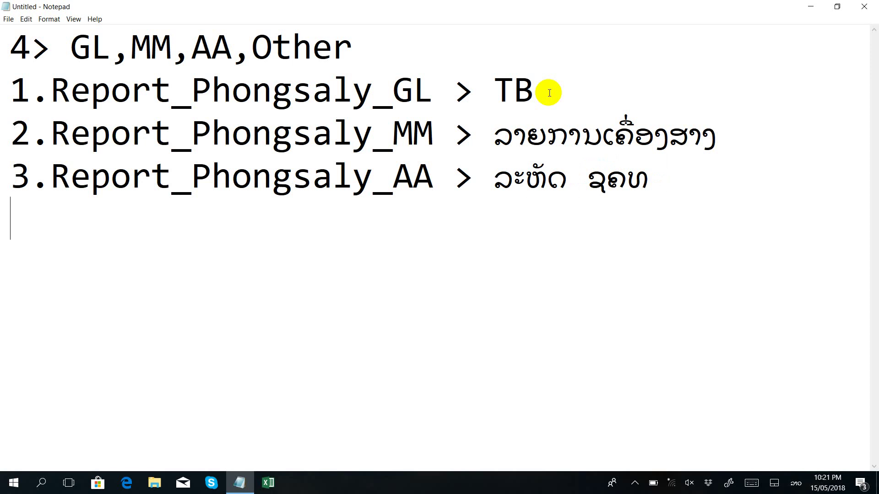
text(4ໃ)
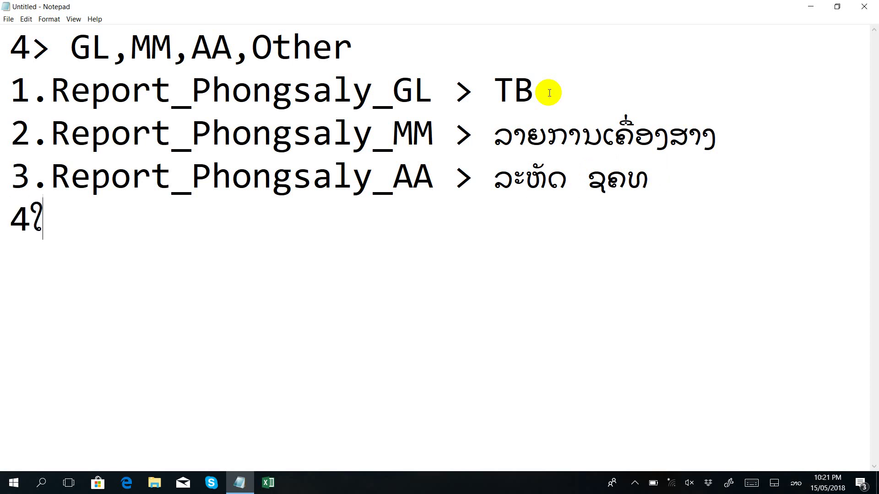
key(BackSpace)
text(.)
key(super+space)
key(super+space)
key(BackSpace)
text(Repoirt)
key(BackSpace)
key(BackSpace)
key(BackSpace)
key(BackSpace)
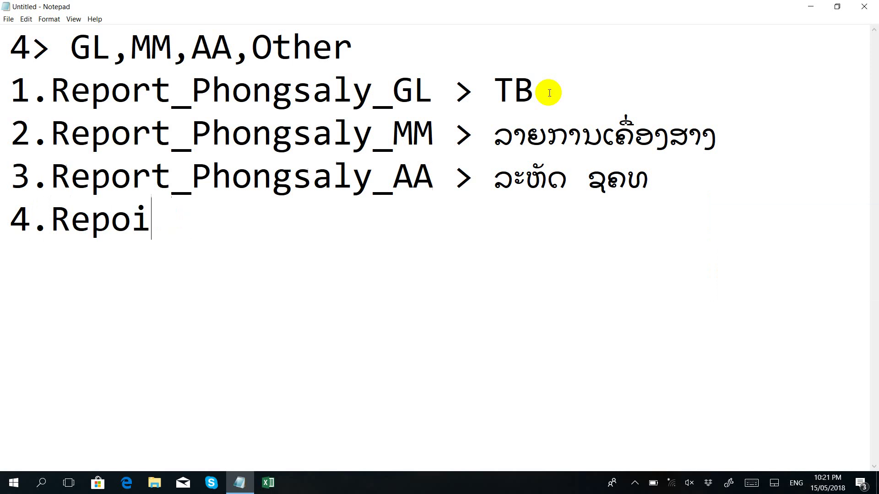
text(ort)
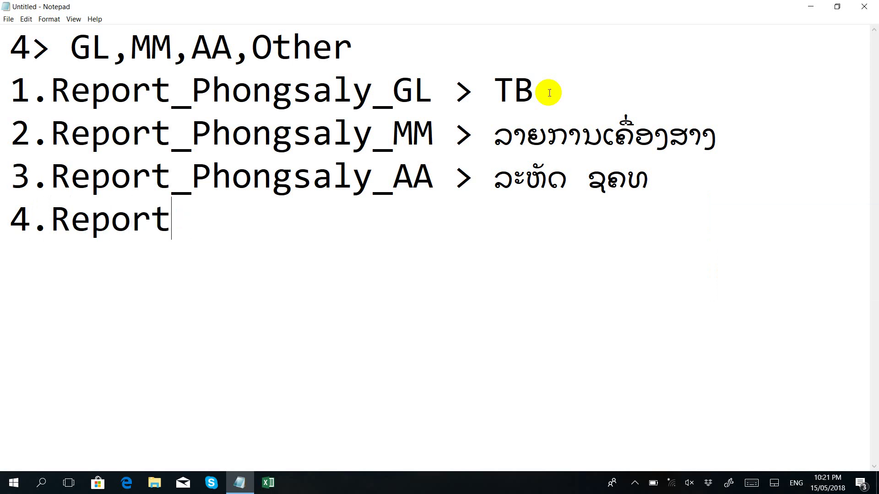
text(_Oth)
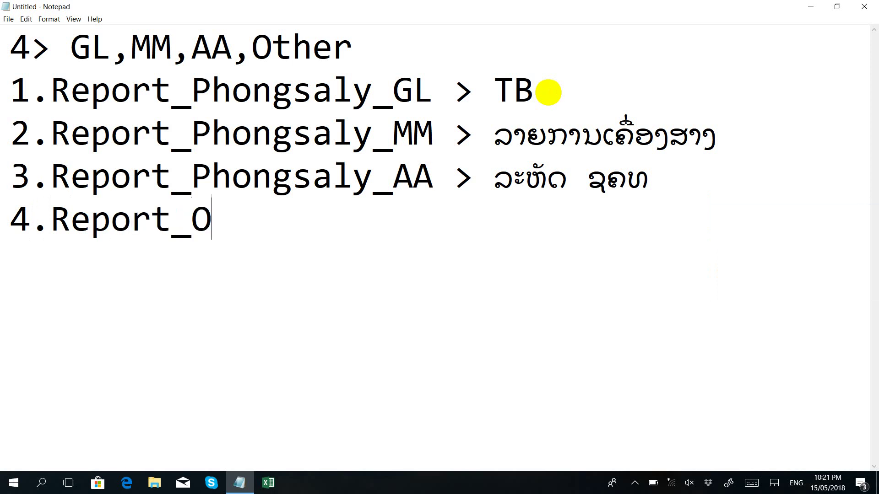
key(BackSpace)
key(BackSpace)
key(BackSpace)
text(Phongsa)
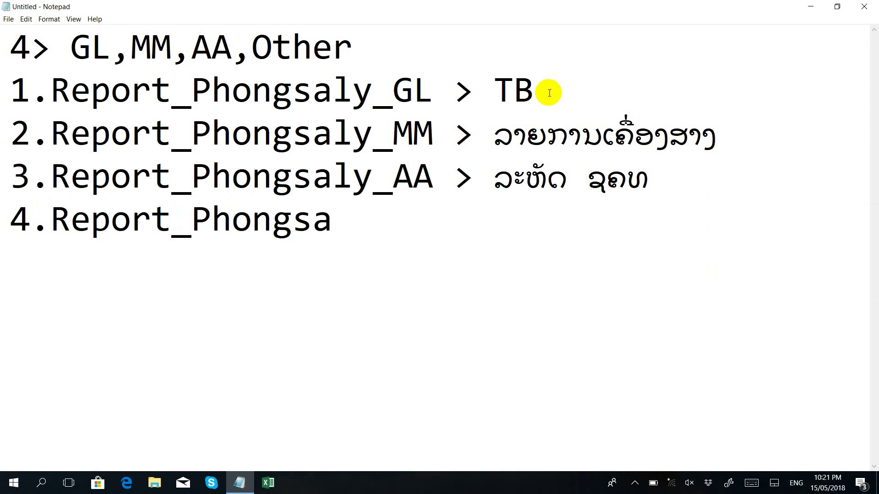
text(ly)
text(_Oy)
key(BackSpace)
key(BackSpace)
text(th)
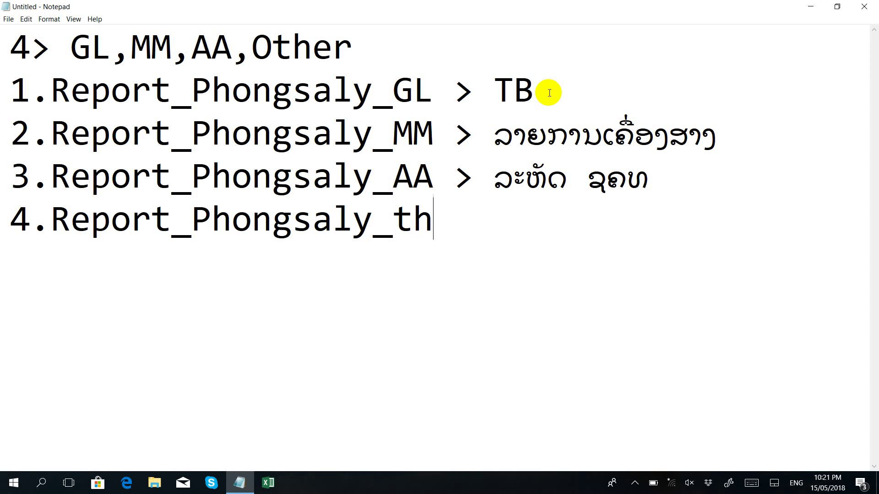
key(BackSpace)
key(BackSpace)
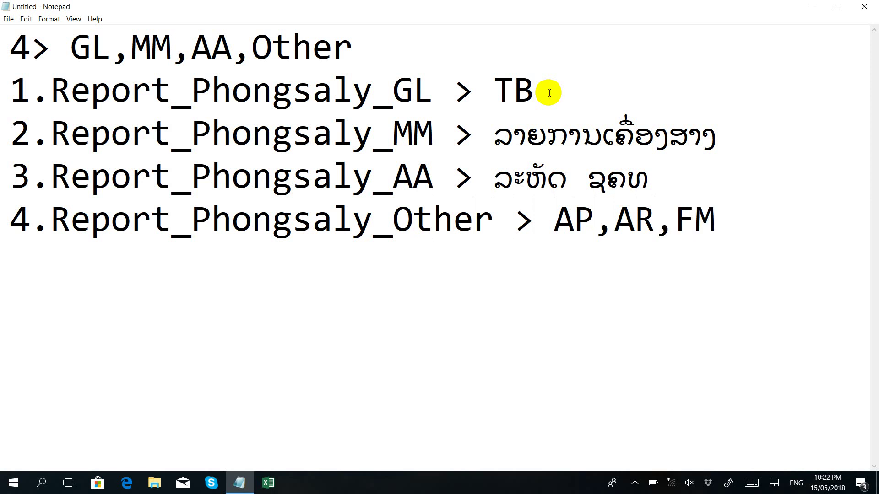
Step: Review the AP,AR,FM sheet list, then shrink the Notepad window
drag(552, 215, 747, 211)
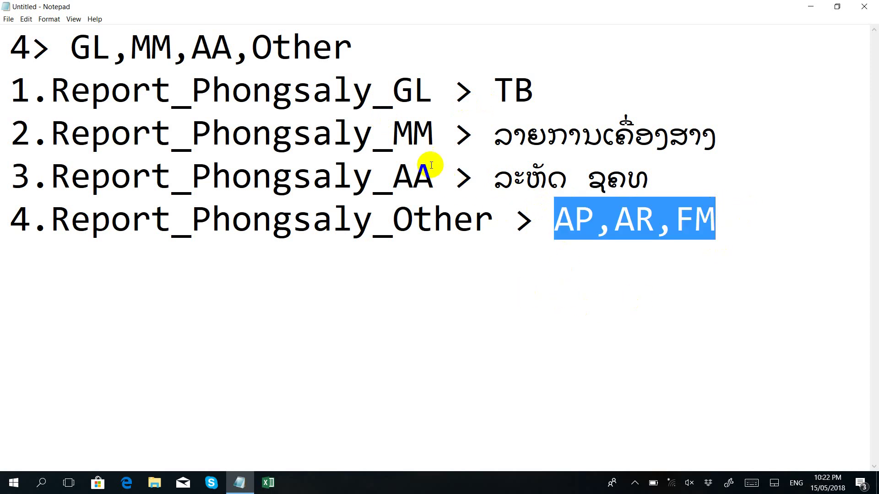
click(595, 220)
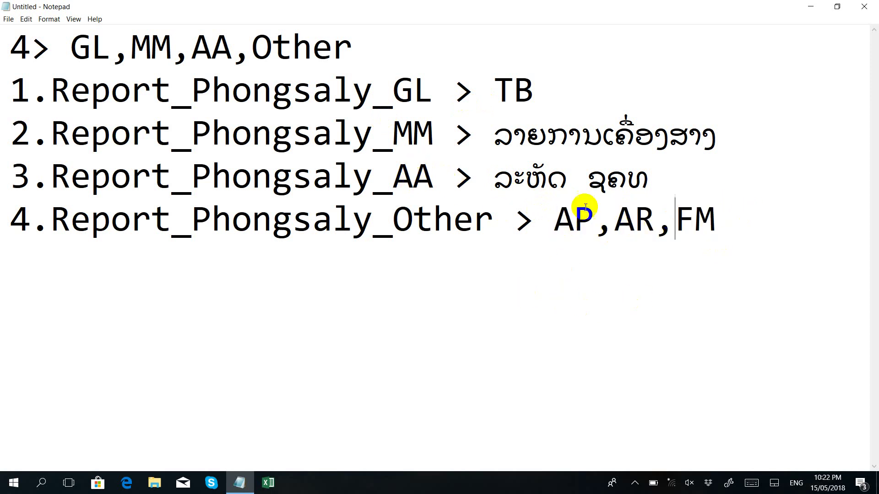
click(413, 94)
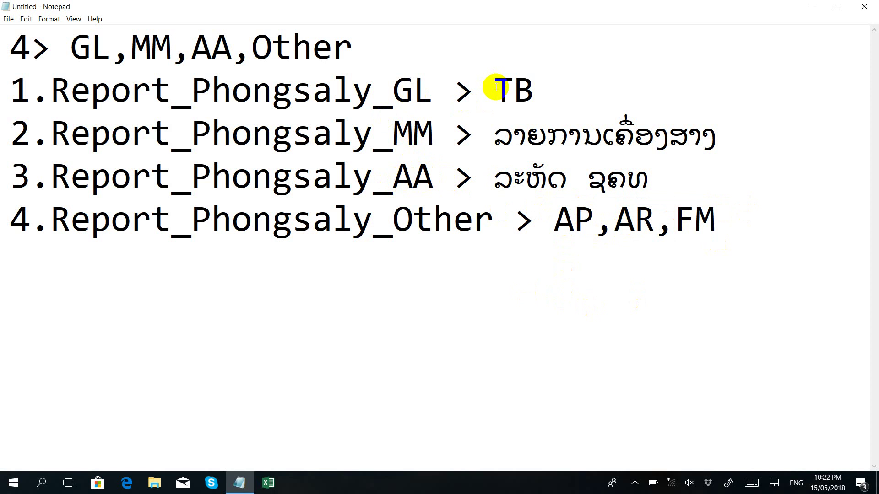
drag(553, 7, 481, 35)
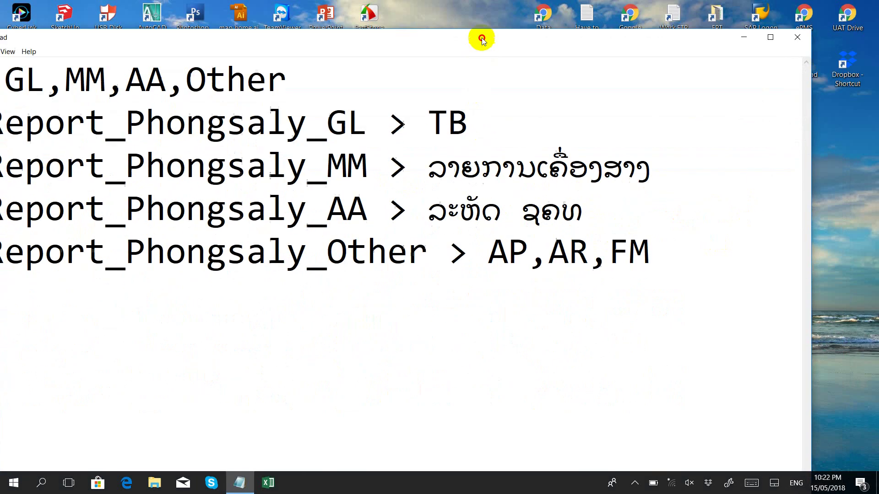
Step: Browse to Dropbox > SAP_DATA > 2.Report, select Accounts list_AR.AP.MM.AA.FM.PS_Lao.xlsx, then return to Notepad
click(743, 36)
double_click(848, 65)
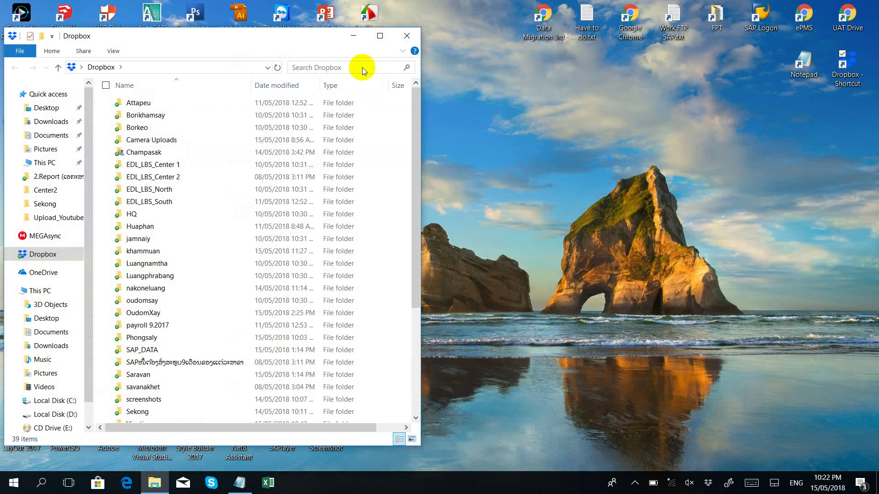
double_click(379, 35)
double_click(140, 318)
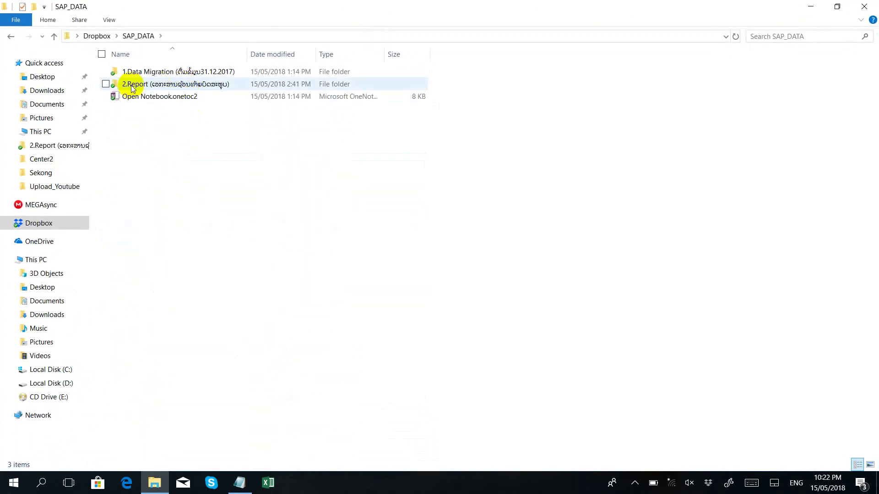
click(133, 87)
double_click(166, 87)
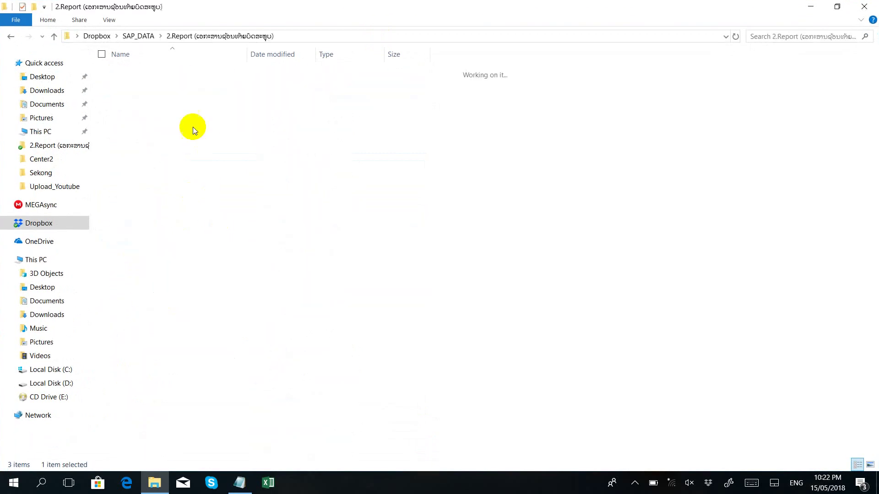
click(188, 75)
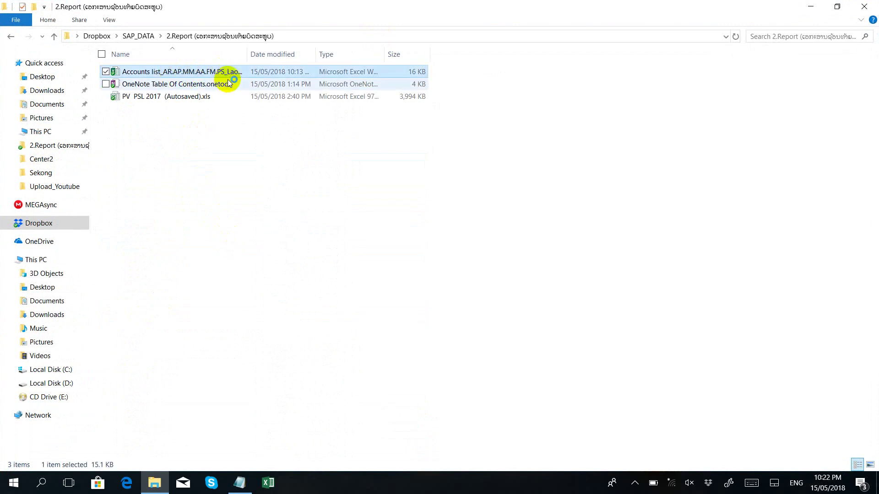
drag(252, 58, 364, 57)
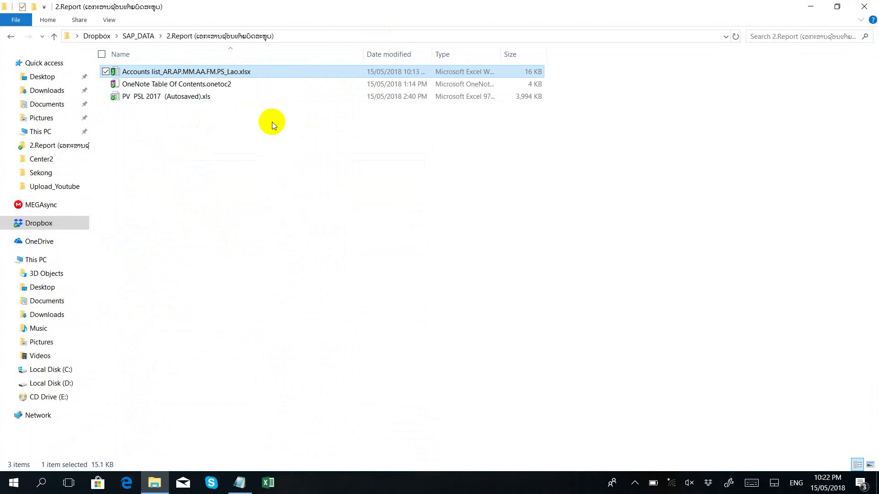
click(239, 482)
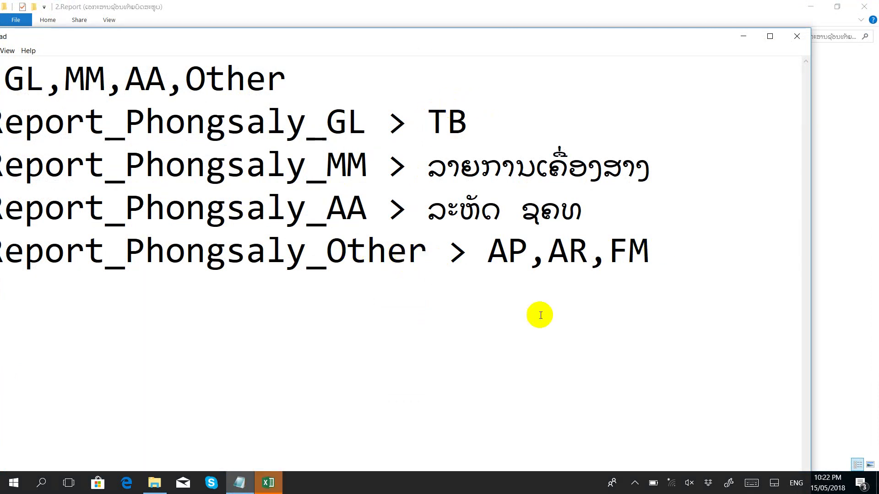
Step: In the accounts list workbook, scroll through the AP, AR and FM module blocks
click(270, 488)
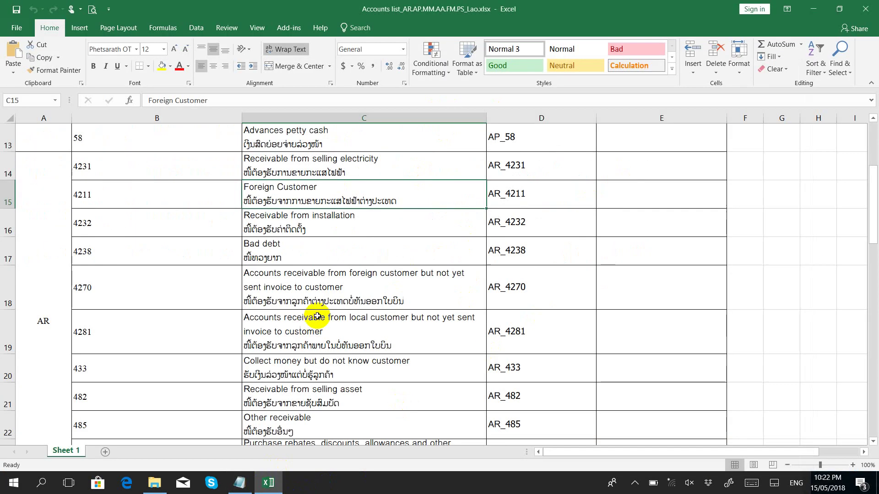
scroll(173, 249, up, 4)
click(53, 349)
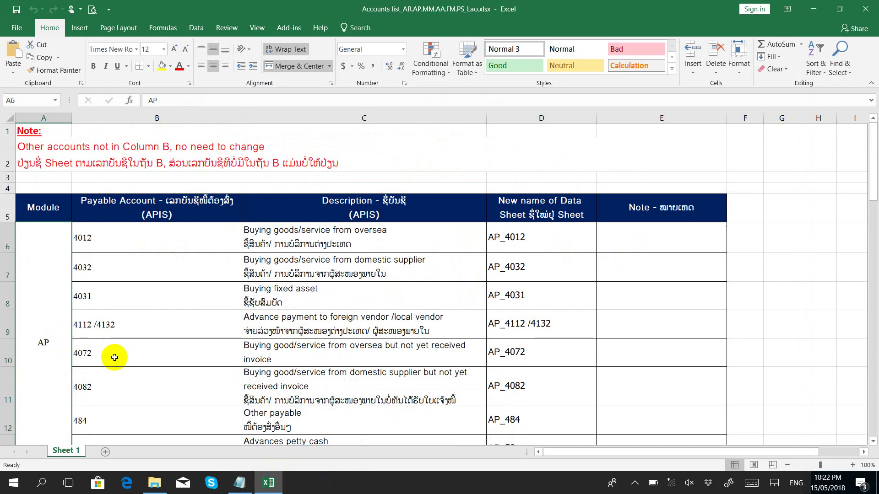
scroll(133, 398, down, 4)
click(49, 337)
scroll(48, 337, down, 11)
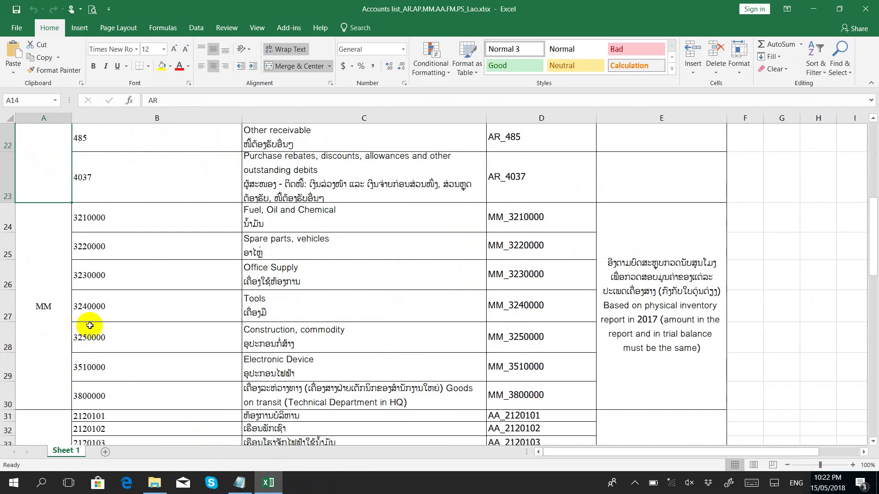
scroll(64, 305, down, 10)
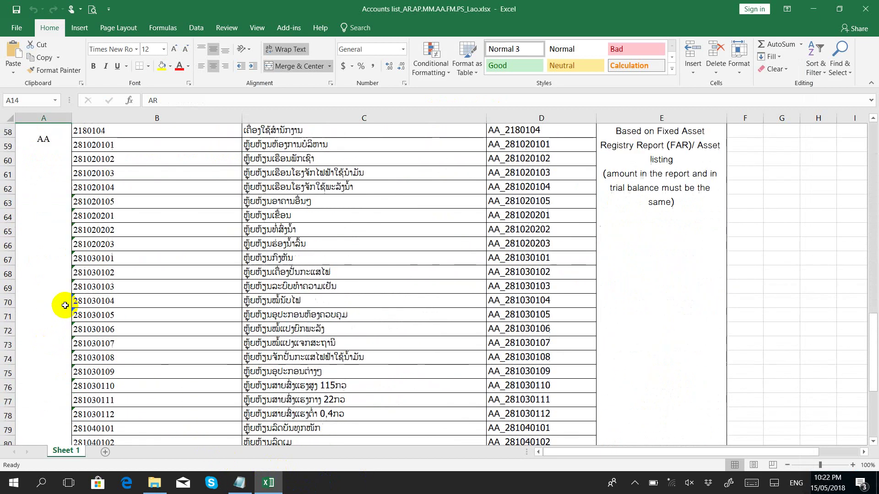
click(54, 302)
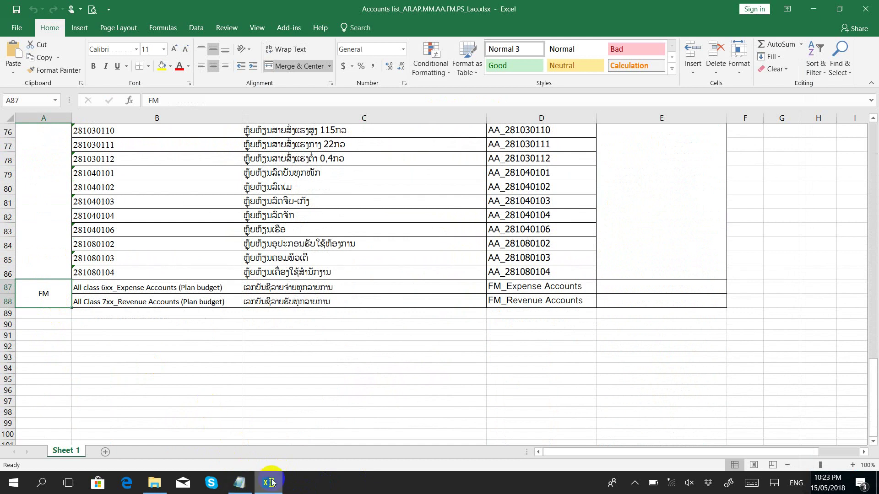
Step: Check the Report_Phongsaly_Other name on the fourth line of the full-screen note
click(269, 481)
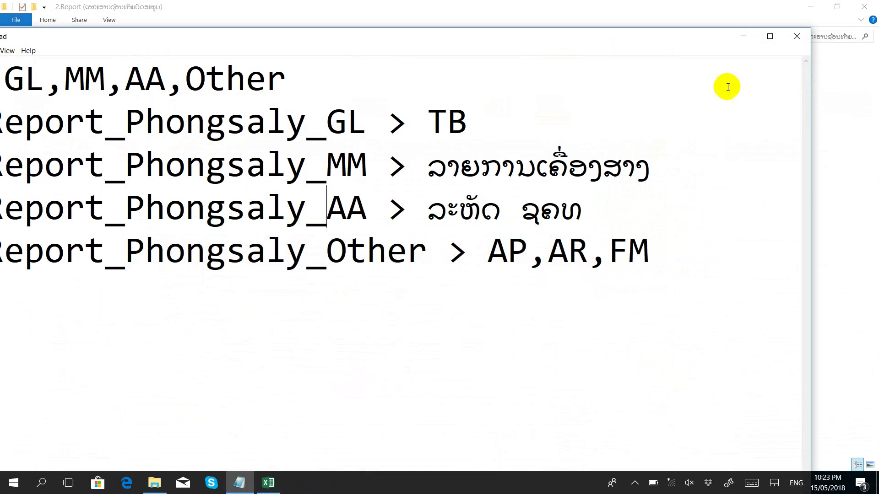
click(770, 36)
drag(716, 221, 49, 220)
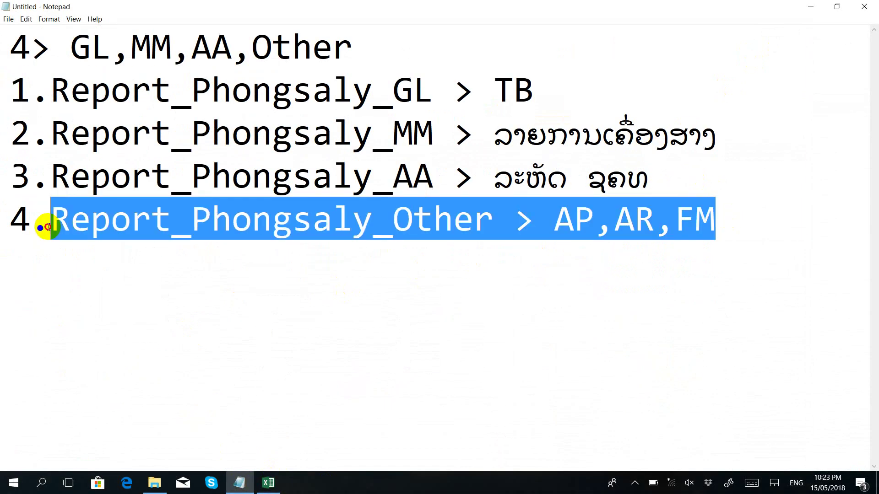
click(149, 225)
drag(493, 221, 57, 223)
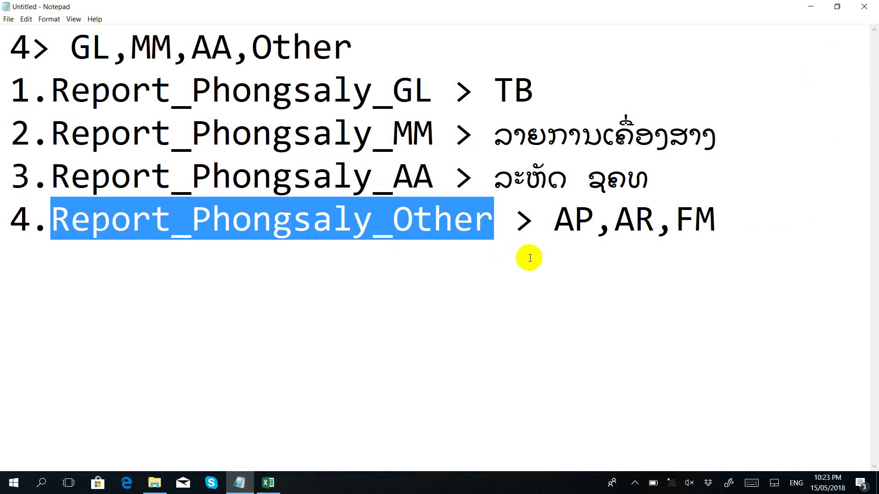
Step: Compare it with the Expense Accounts entry in B87, then bring the workbook back to the front
click(263, 484)
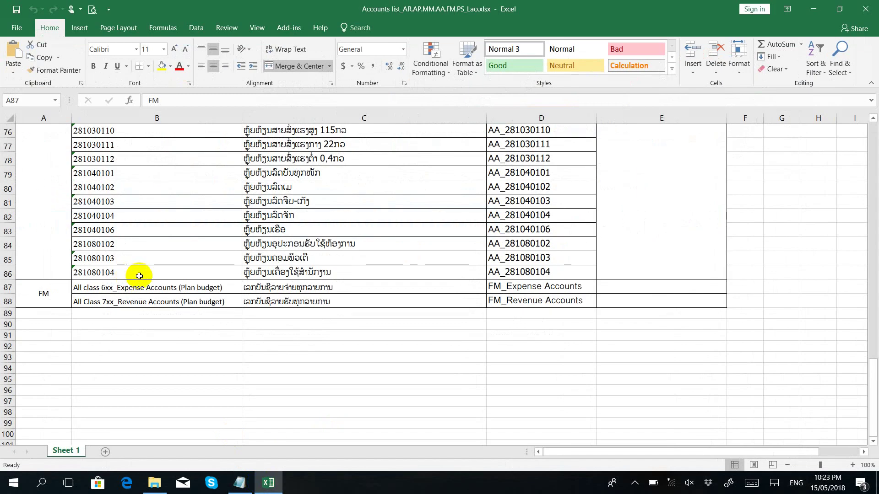
click(146, 287)
click(239, 483)
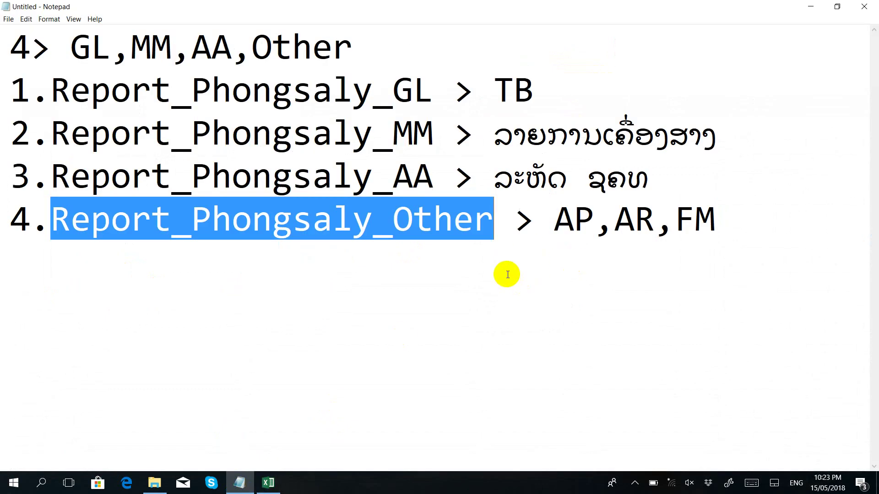
click(810, 6)
click(171, 357)
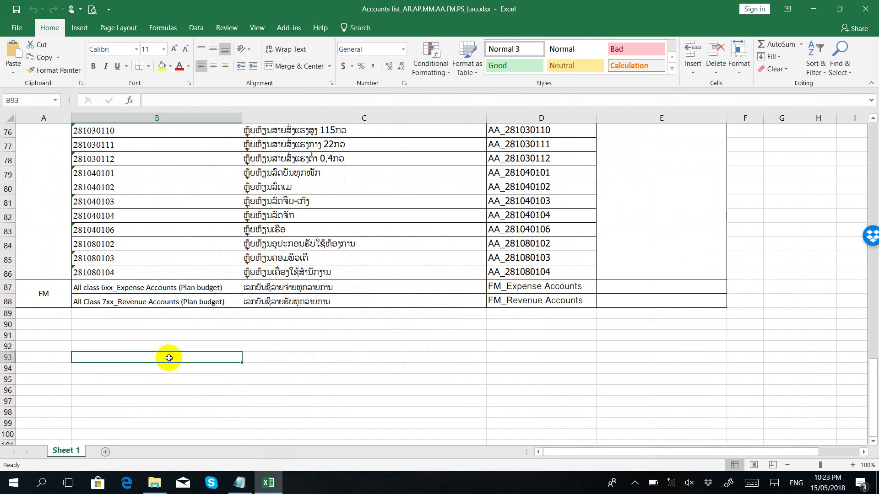
Step: Copy PV PSL 2017 (Autosaved).xls from the report folder onto the desktop, then return to Excel
click(814, 9)
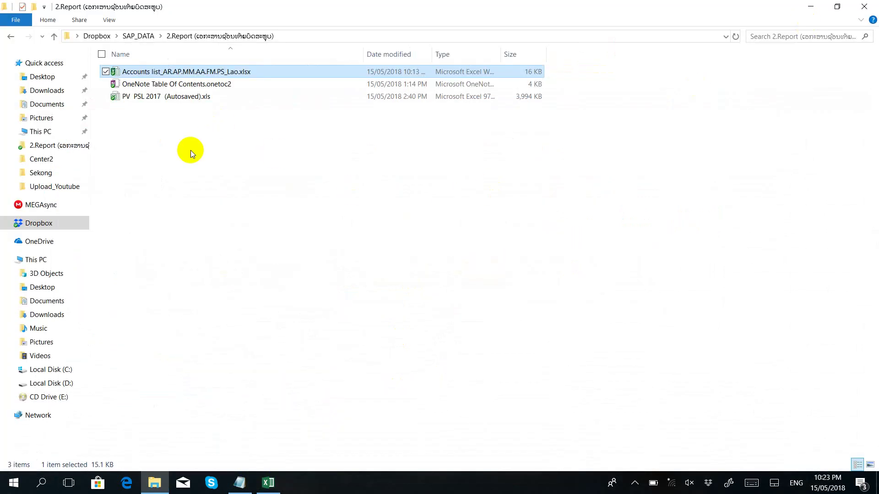
right_click(157, 97)
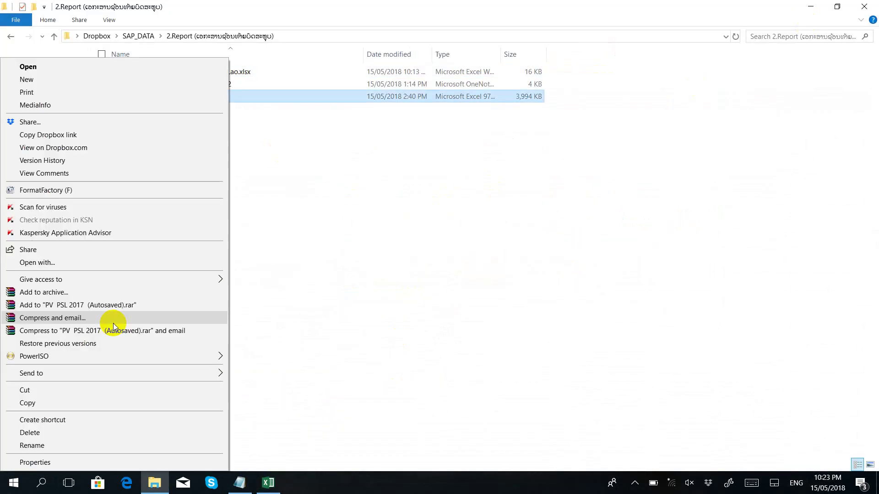
click(69, 403)
drag(734, 6, 628, 405)
right_click(542, 176)
click(533, 229)
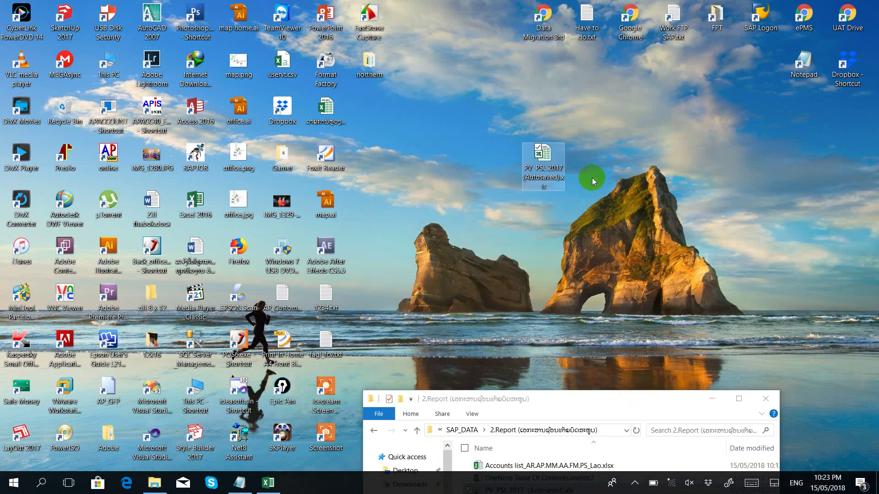
click(453, 287)
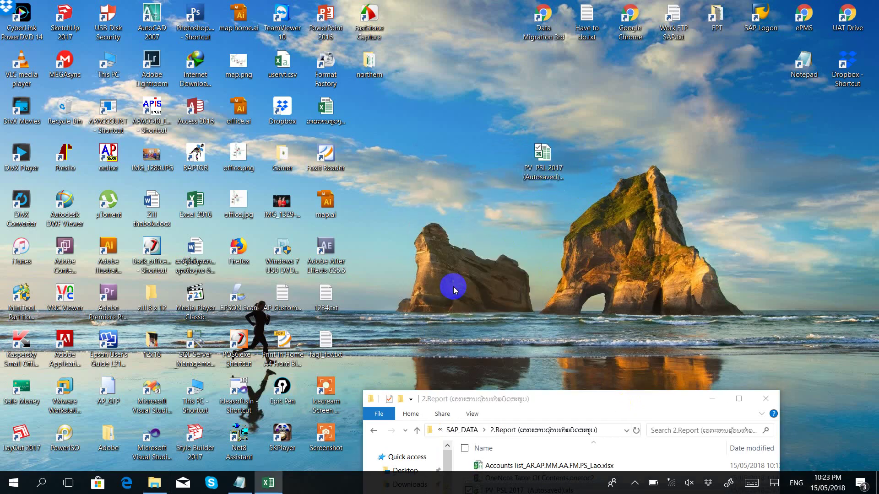
key(alt+Tab)
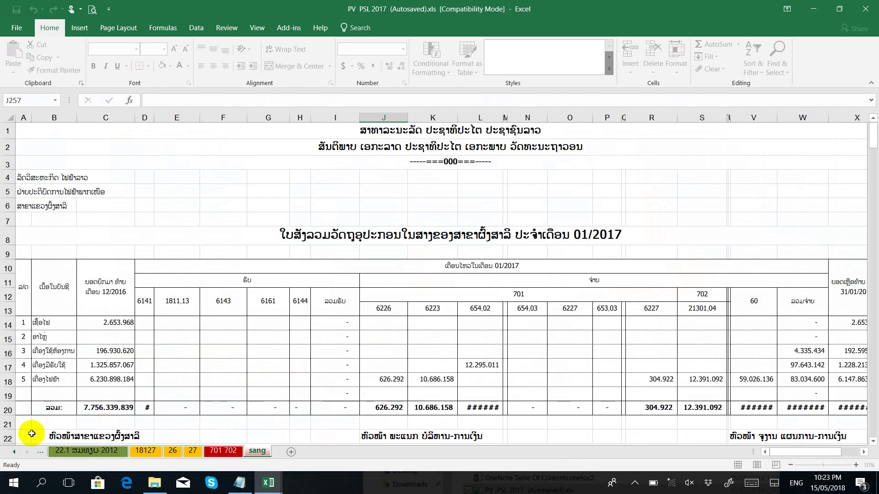
Step: Scroll the sheet tabs back and open the 4032 sheet in PV PSL 2017
click(16, 454)
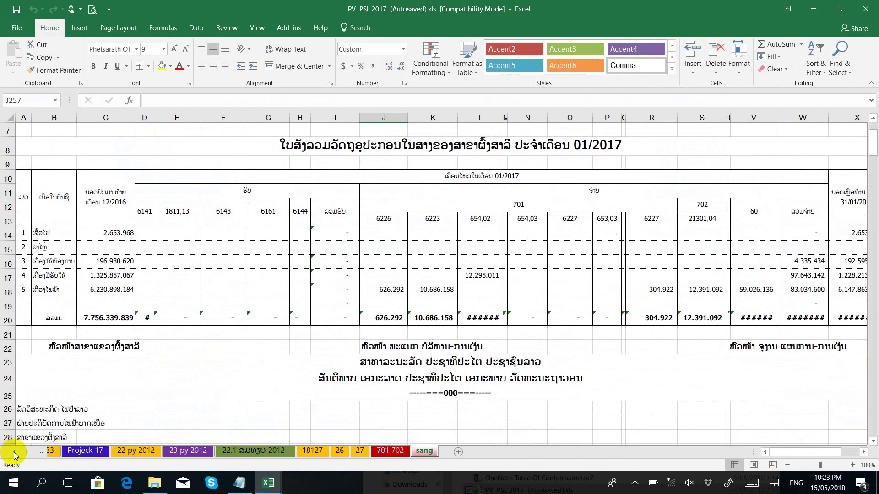
click(15, 453)
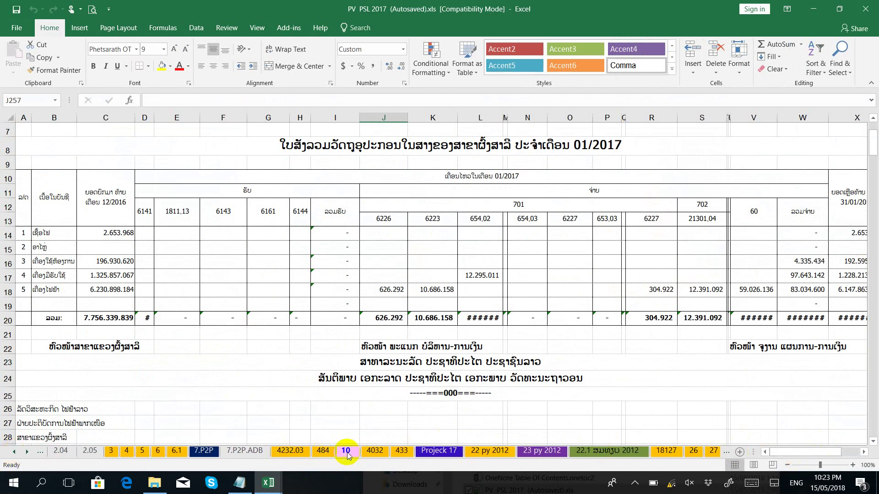
click(372, 454)
Step: Compare it with account 4032 in cell B7 of the accounts list, which maps to AP_4032
mouse_move(268, 483)
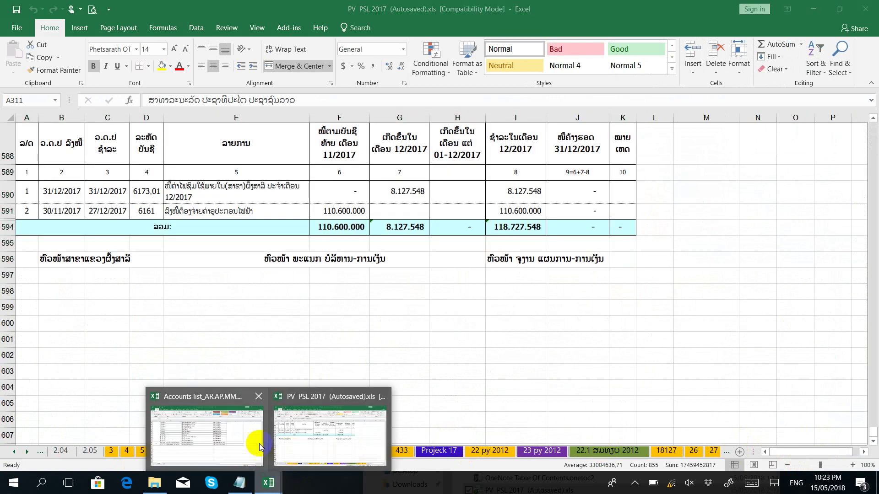
click(241, 440)
scroll(242, 441, up, 20)
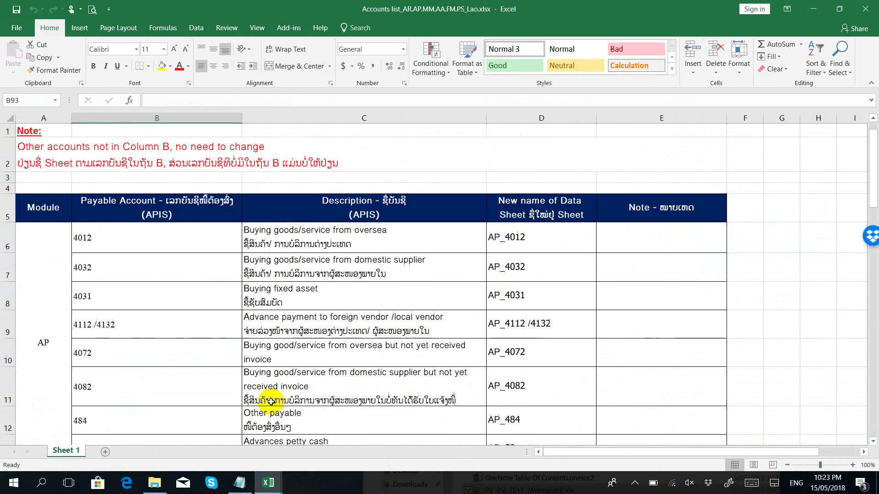
click(108, 270)
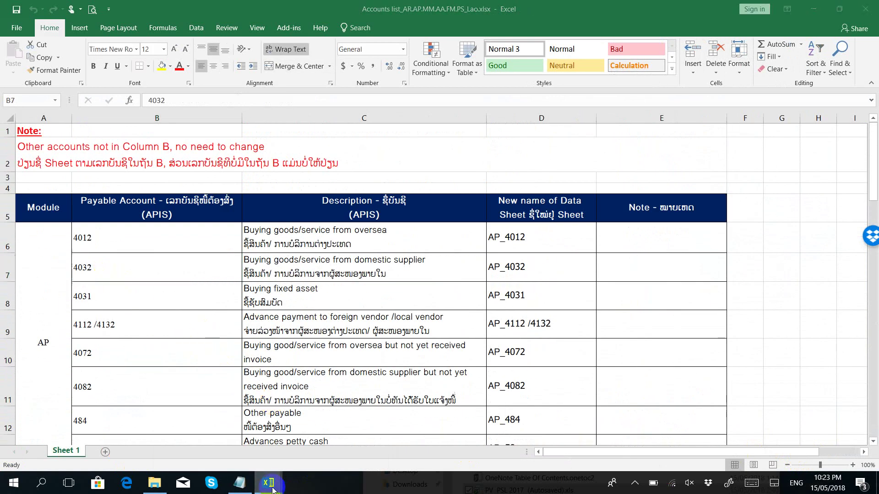
mouse_move(268, 483)
click(310, 449)
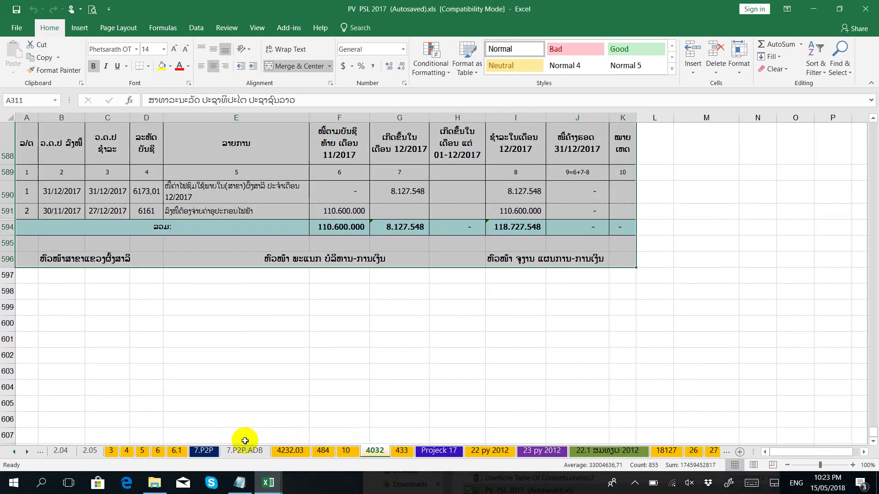
click(206, 440)
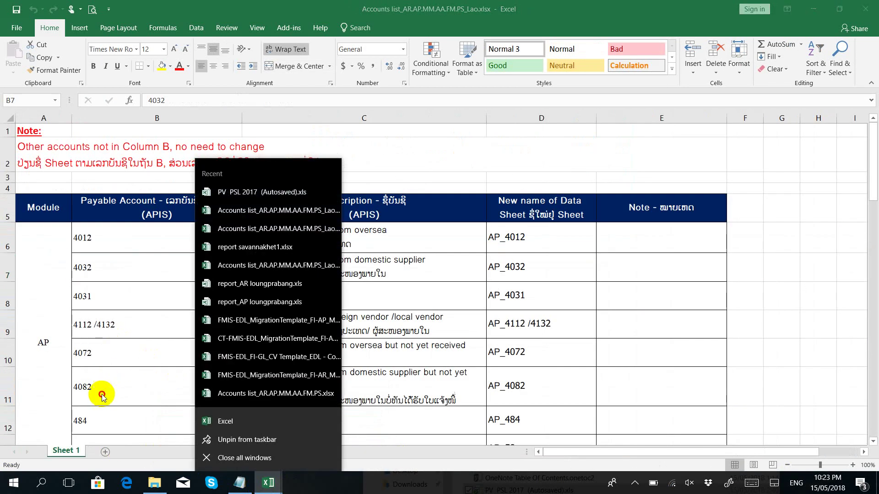
scroll(106, 387, down, 4)
scroll(109, 376, down, 1)
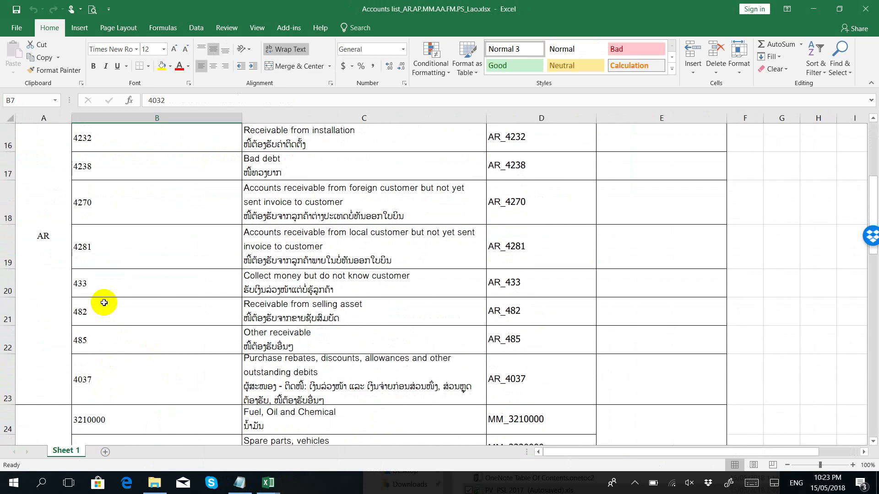
scroll(94, 284, up, 5)
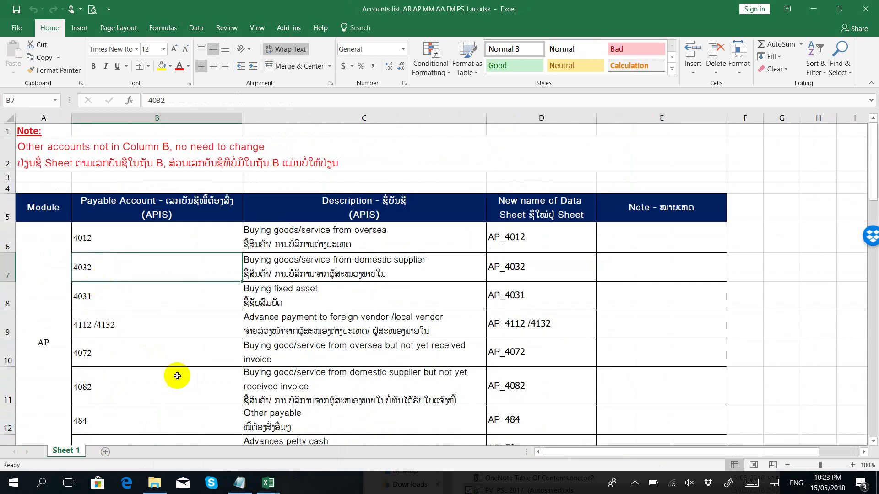
mouse_move(269, 483)
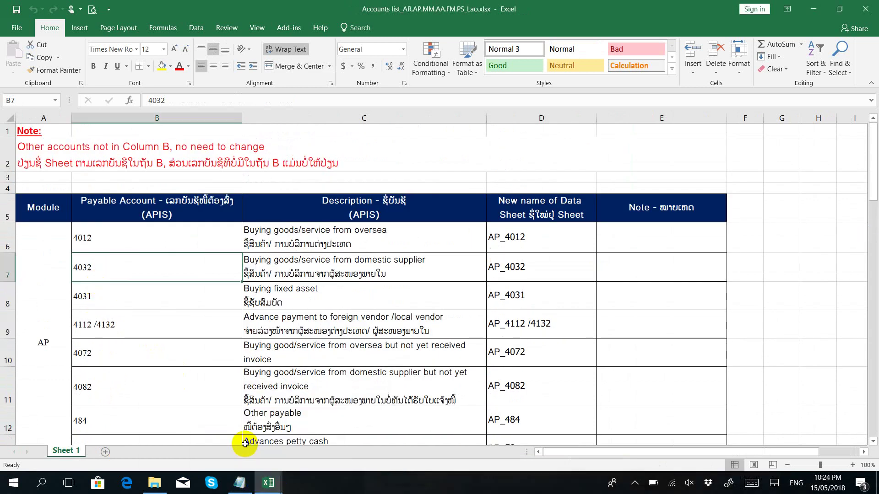
Step: Begin renaming the 4032 sheet tab in PV PSL 2017, entering AP
click(296, 453)
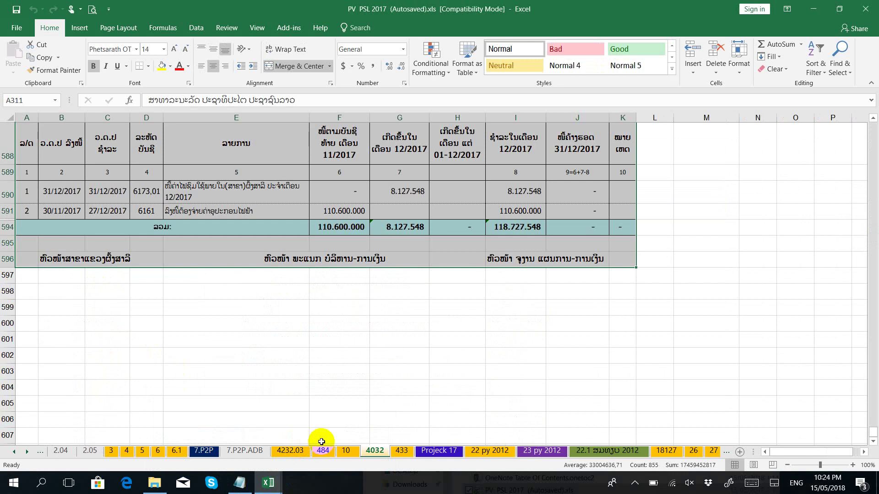
right_click(375, 451)
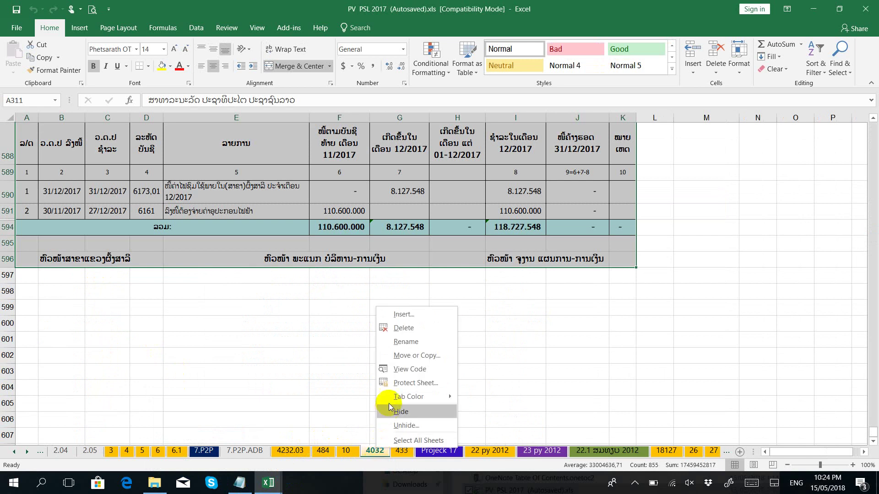
click(399, 340)
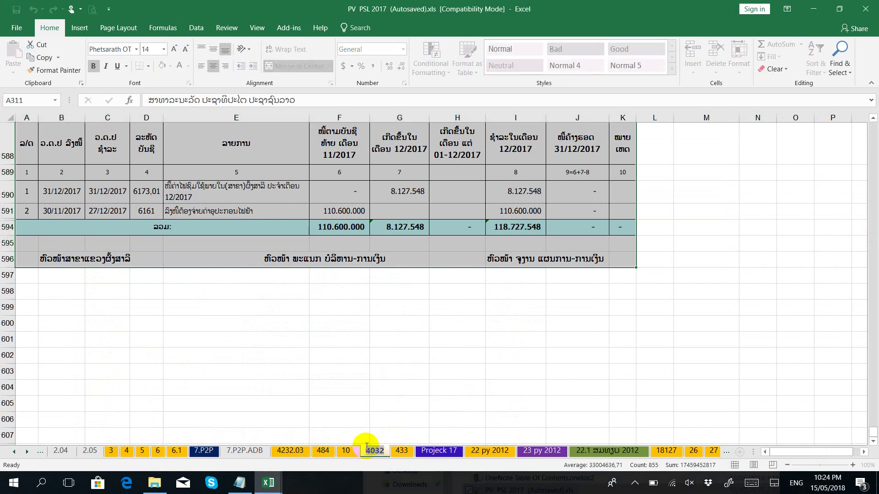
text(AP)
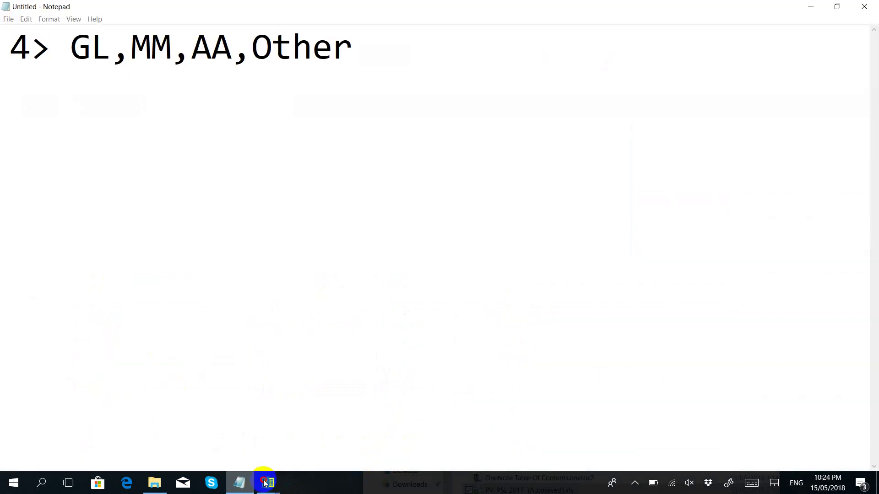
Step: Copy the name AP_4032 from cell D7 of the accounts list
click(239, 483)
mouse_move(269, 483)
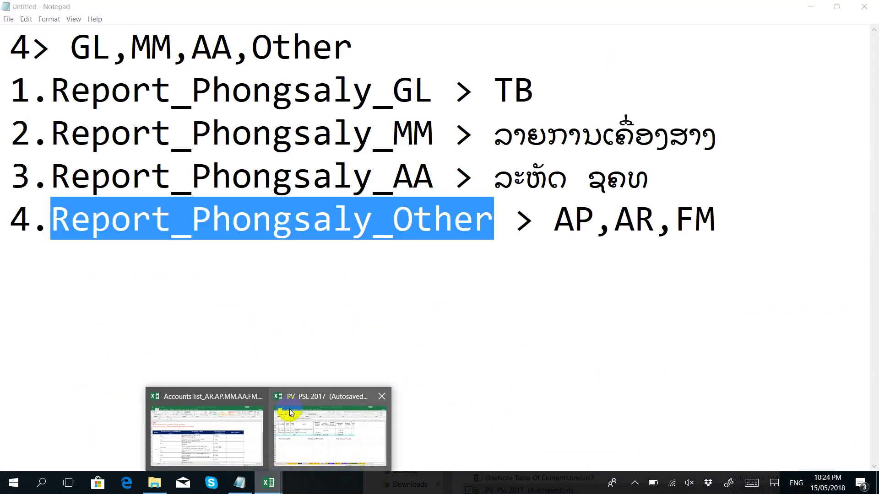
click(257, 428)
click(509, 296)
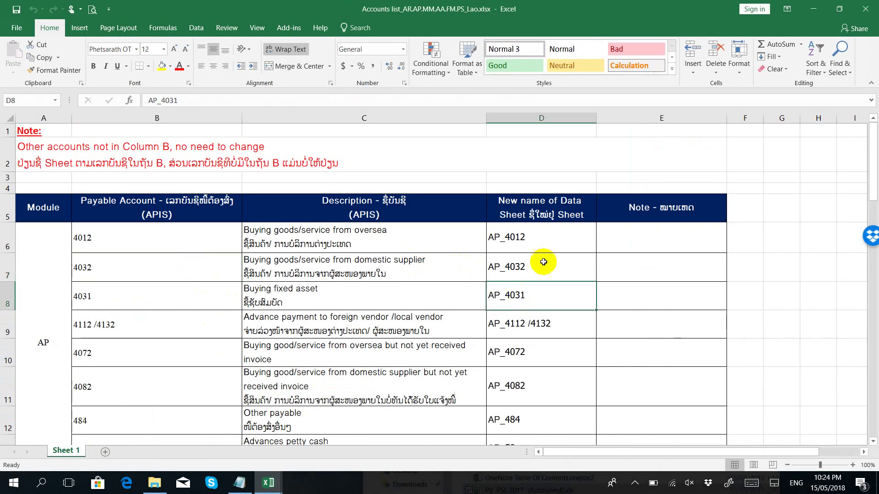
click(535, 274)
double_click(539, 269)
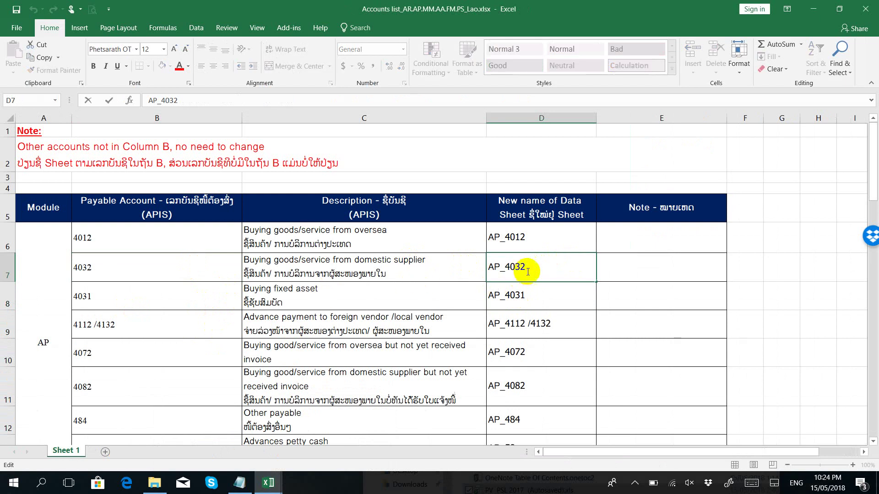
drag(526, 268, 464, 275)
Step: Rename the 4032 sheet tab in PV PSL 2017 to AP_4032
click(268, 483)
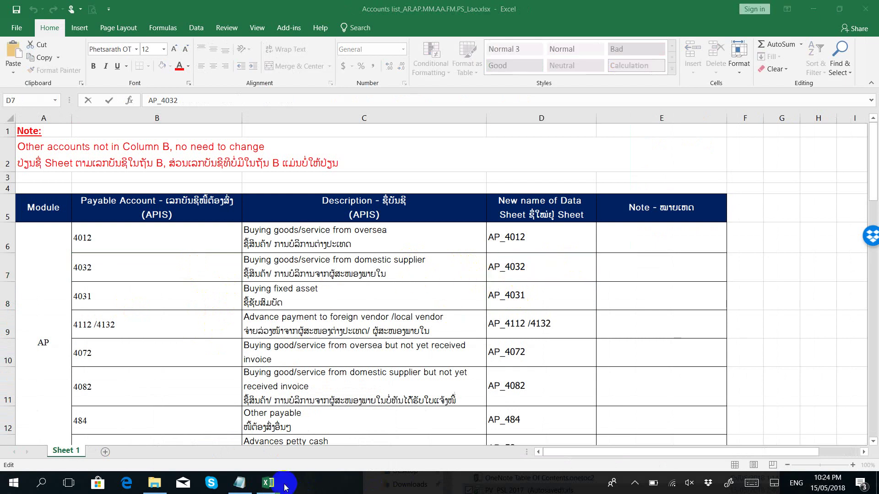
click(324, 456)
right_click(374, 451)
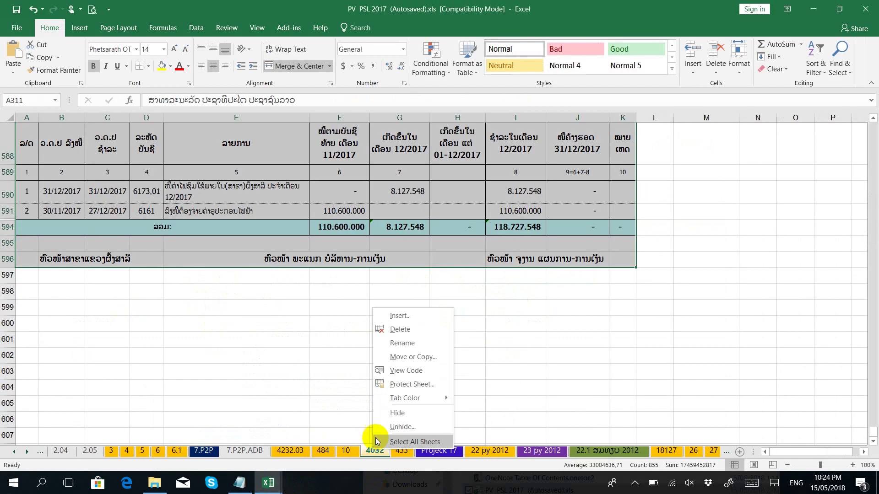
click(402, 343)
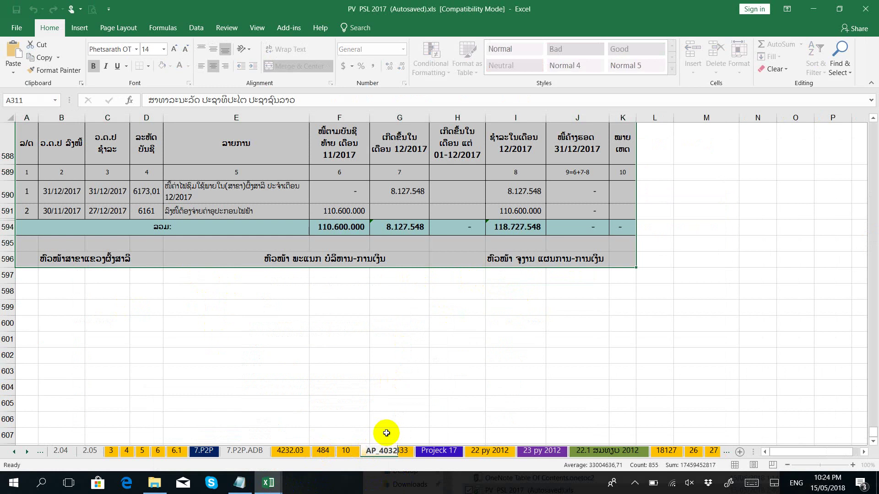
text(AP_4032)
key(Return)
click(404, 416)
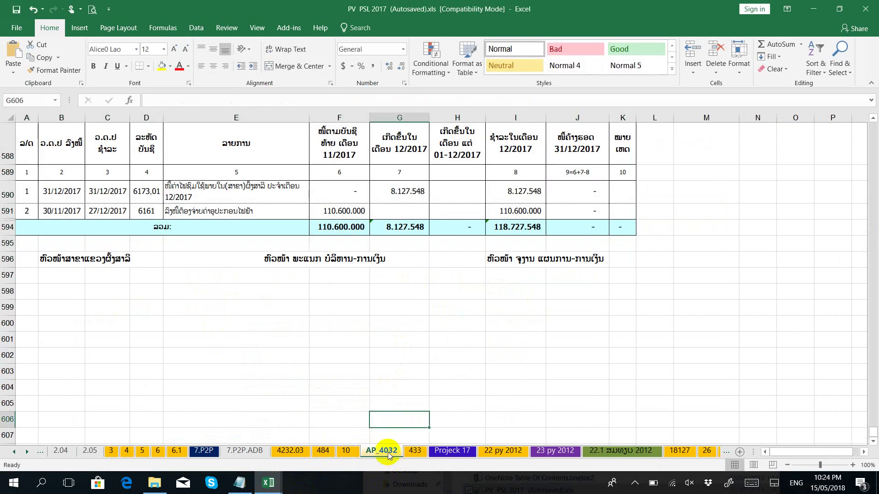
right_click(388, 454)
click(329, 399)
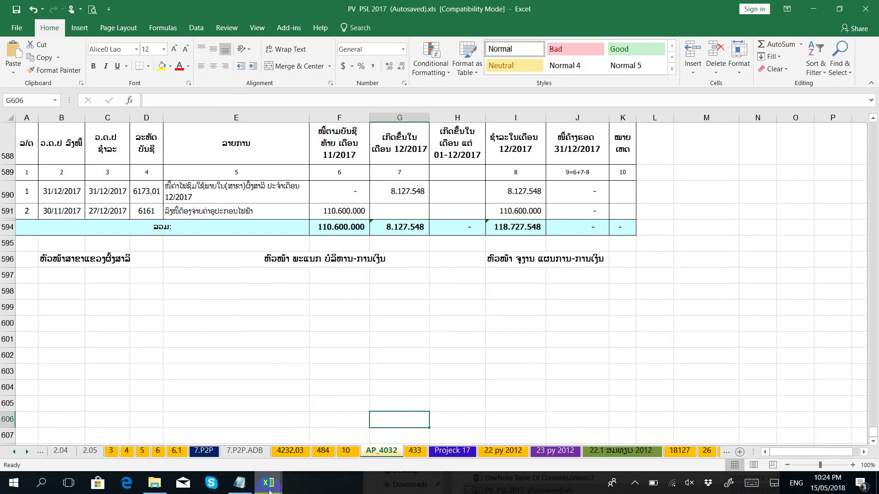
Step: Find account 484 (cell B12) in the Accounts list and locate the 484 sheet tab in PV PSL 2017
mouse_move(268, 483)
click(232, 423)
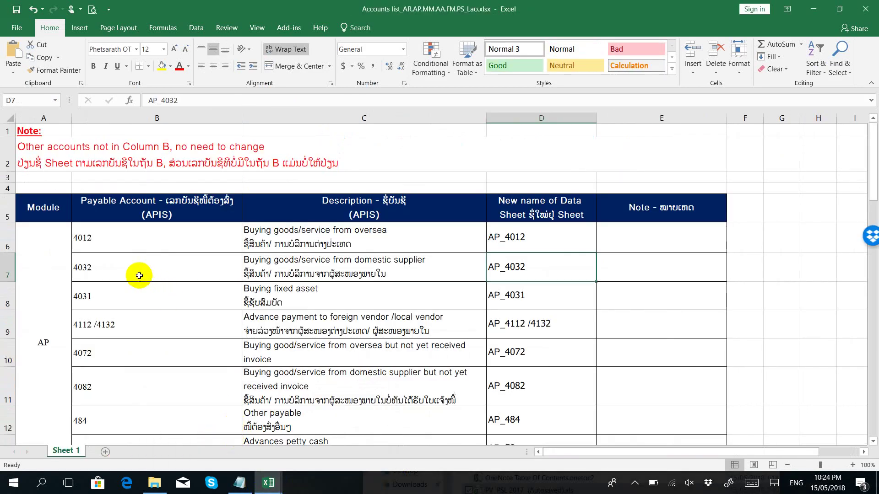
click(111, 228)
click(107, 289)
scroll(108, 298, down, 1)
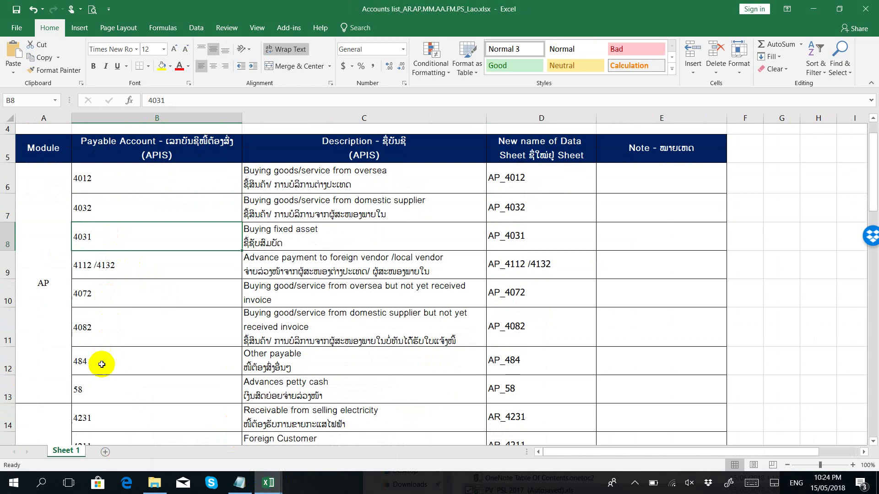
click(98, 361)
mouse_move(268, 483)
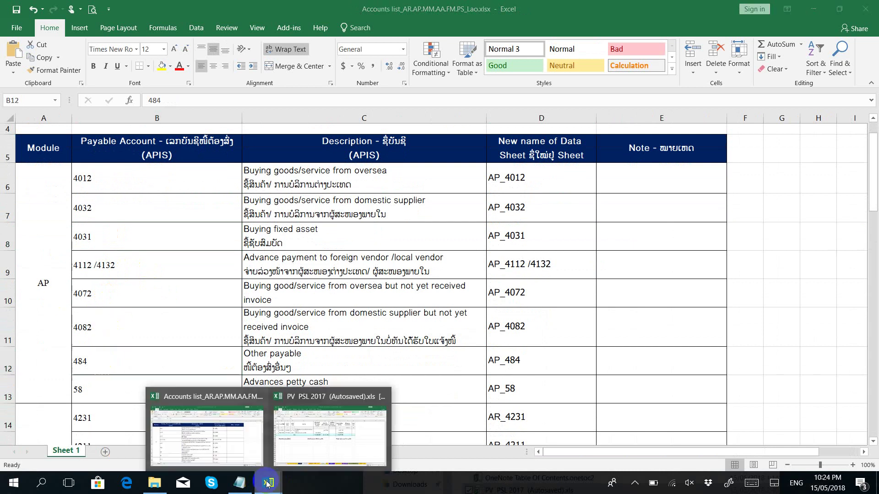
click(300, 446)
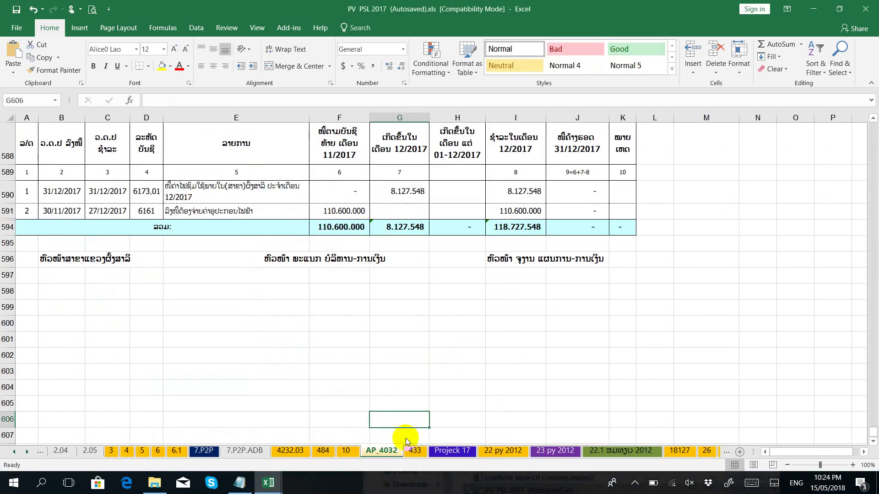
right_click(323, 451)
Step: Copy AP_484 from cell D12 and paste it as the new name of sheet 484
mouse_move(275, 484)
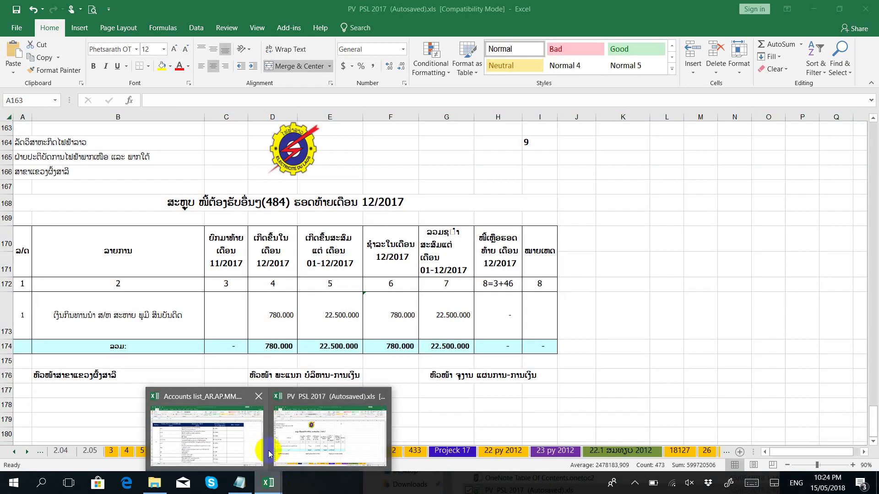
click(239, 447)
double_click(512, 358)
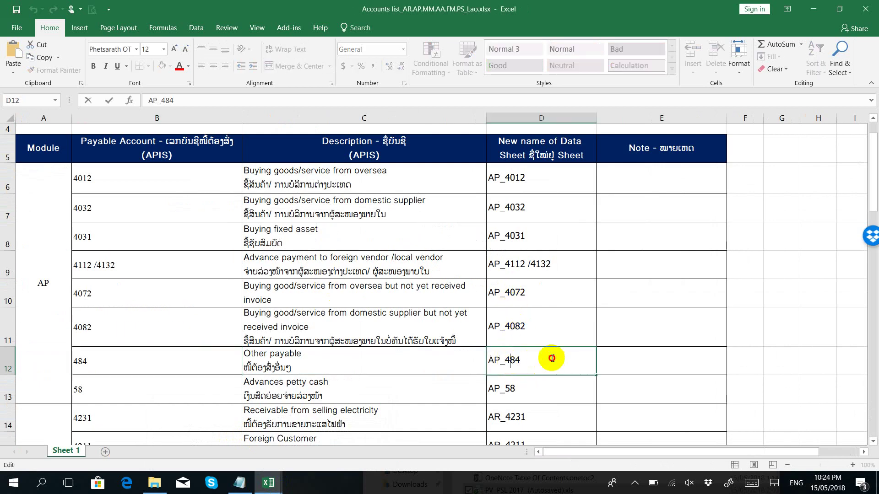
drag(554, 359, 413, 361)
key(ctrl+c)
mouse_move(268, 483)
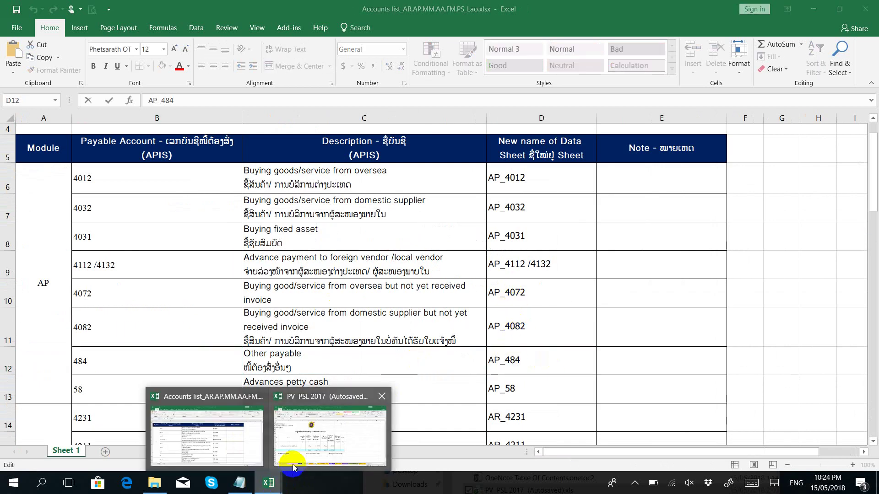
click(299, 446)
right_click(316, 453)
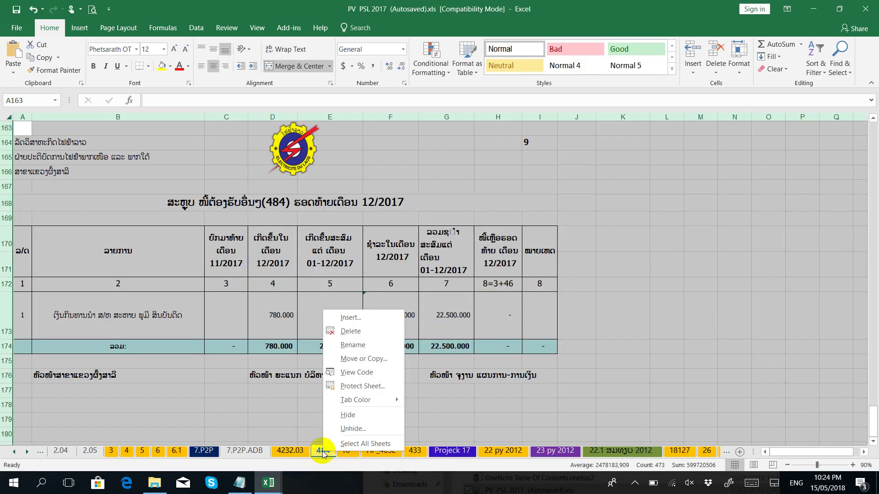
click(349, 344)
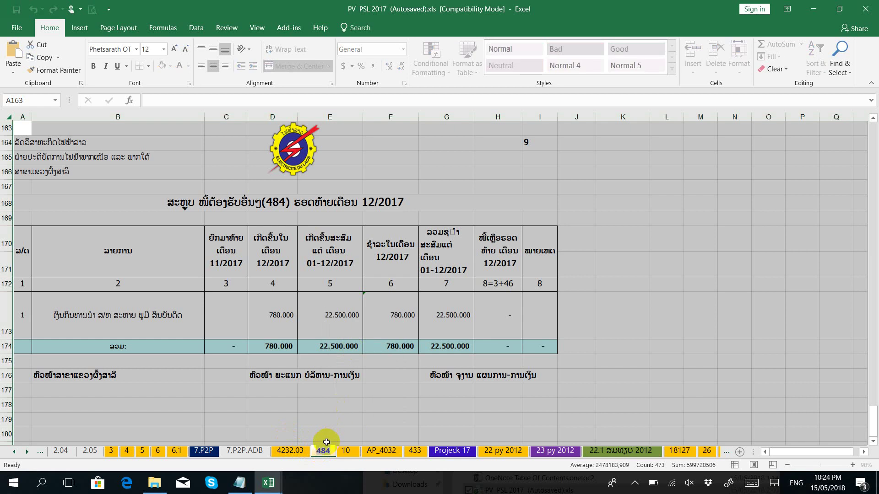
key(ctrl+v)
click(352, 418)
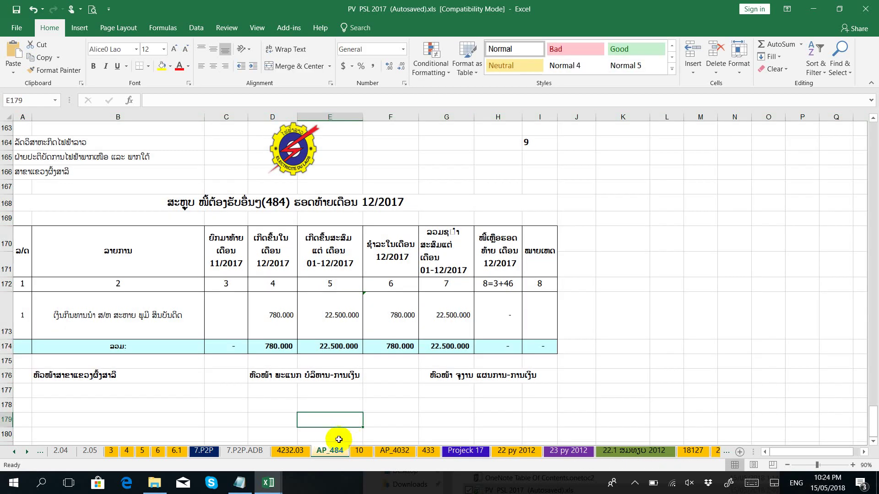
Step: Move the AP_4032 sheet out of PV PSL 2017 into a new workbook
click(396, 451)
click(329, 451)
right_click(386, 454)
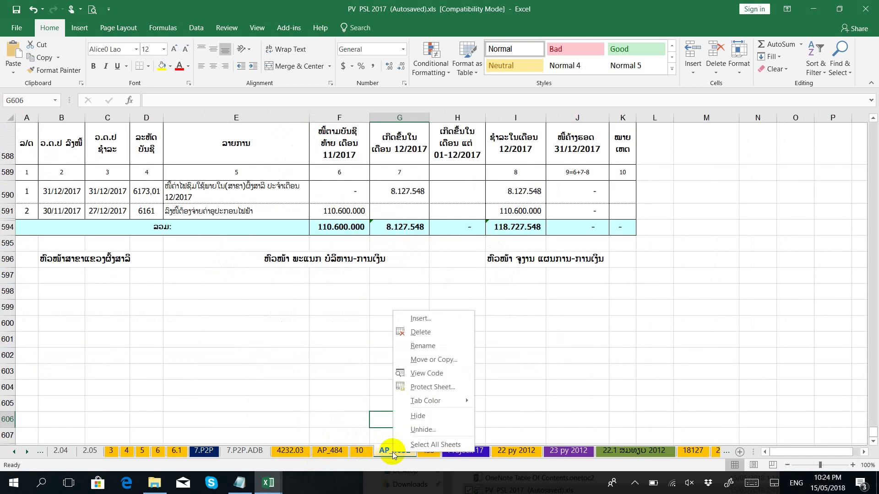
click(425, 360)
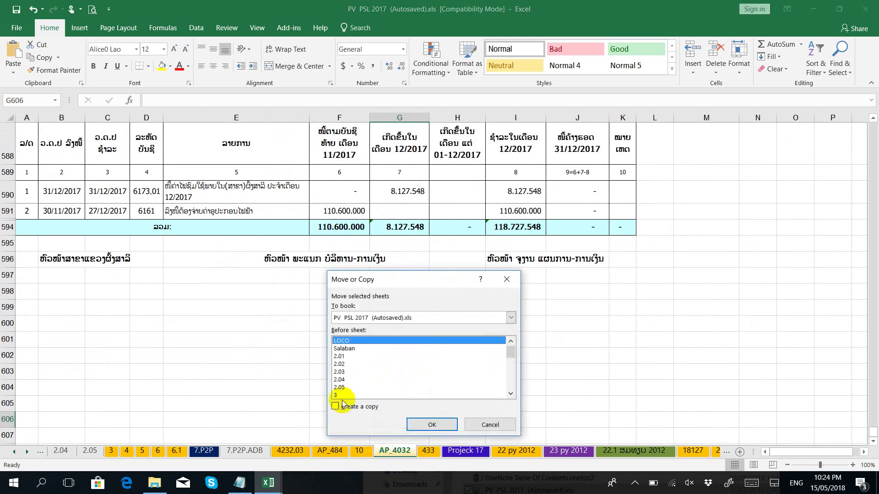
click(361, 318)
click(362, 325)
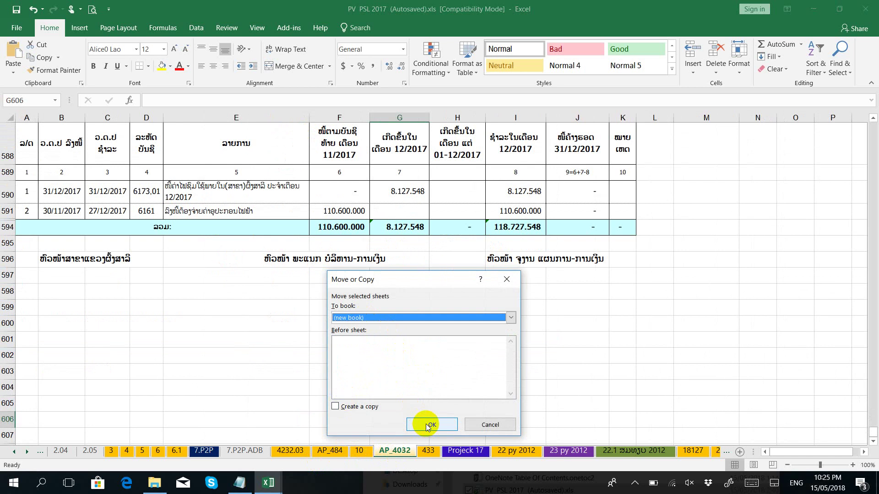
click(426, 424)
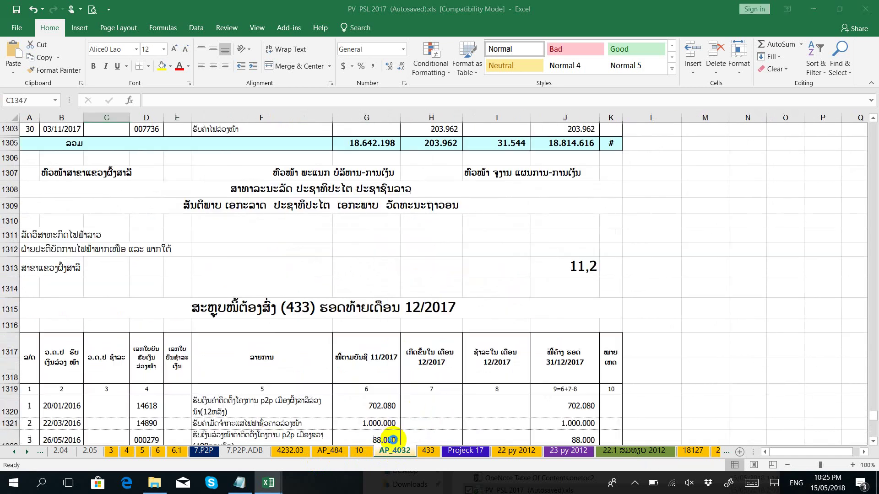
Step: Move the AP_484 sheet from PV PSL 2017 into Book1 as well
mouse_move(269, 484)
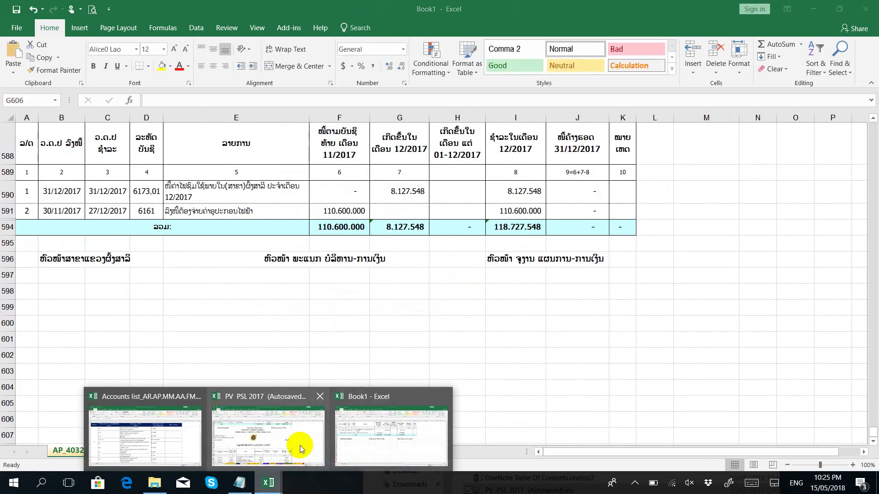
click(299, 448)
click(296, 453)
right_click(296, 453)
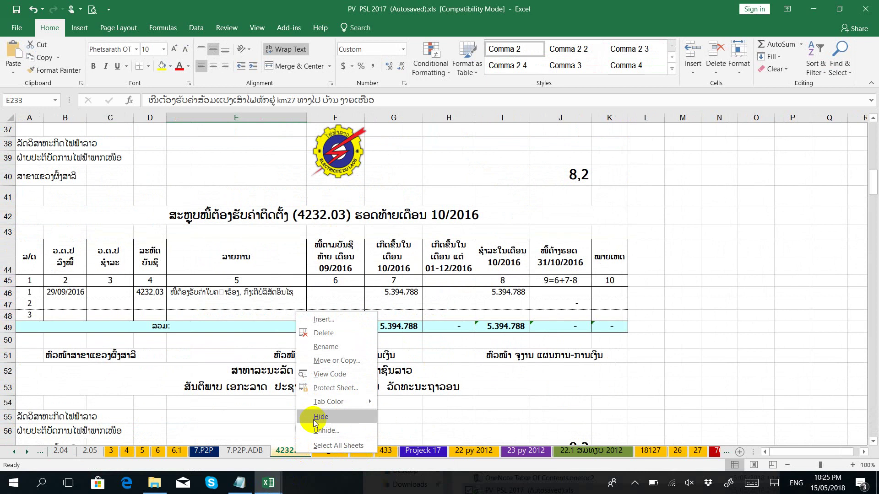
key(Escape)
click(330, 453)
right_click(330, 453)
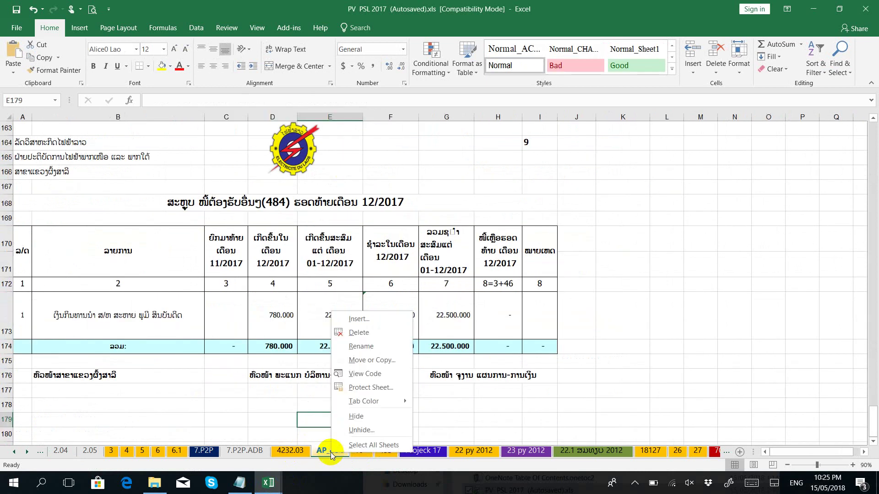
click(368, 358)
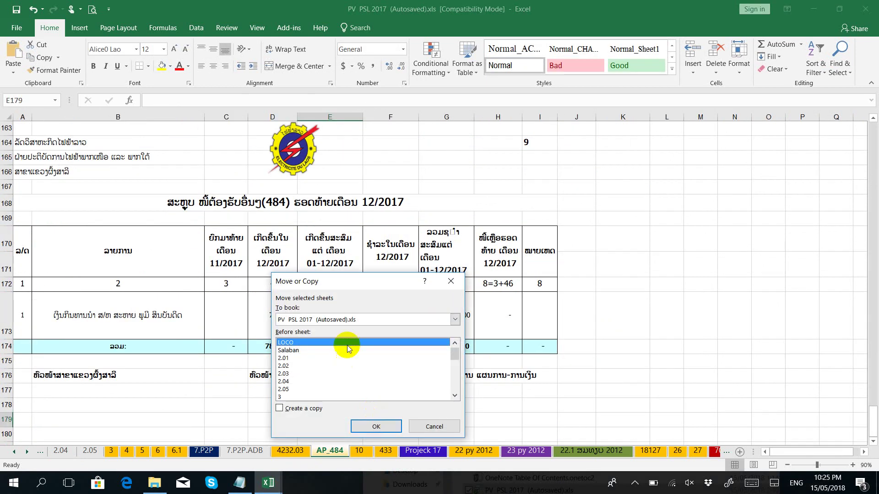
click(346, 319)
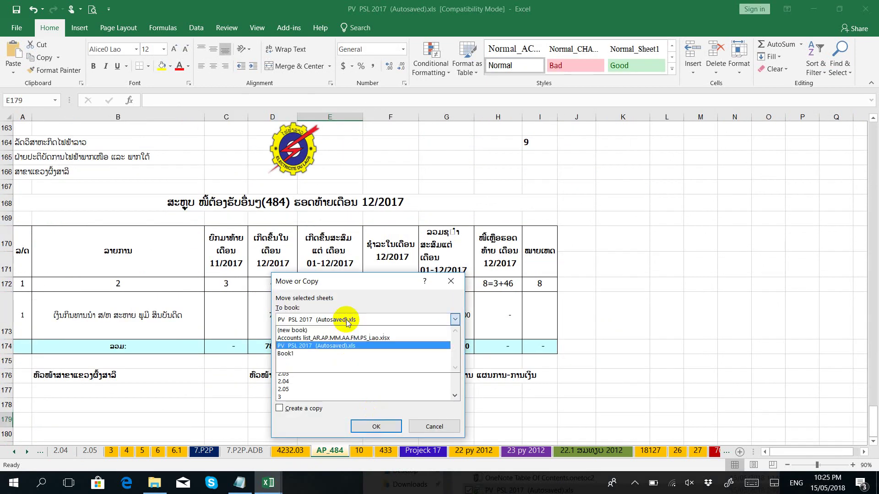
click(291, 354)
click(376, 426)
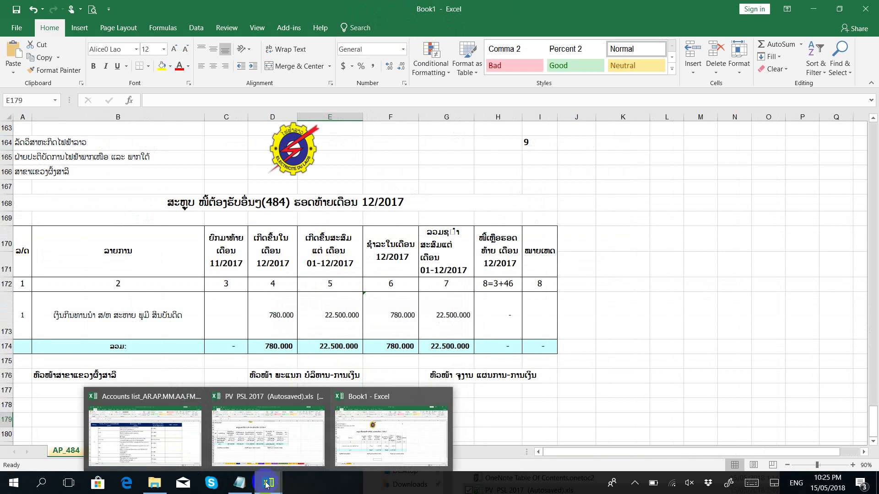
click(379, 447)
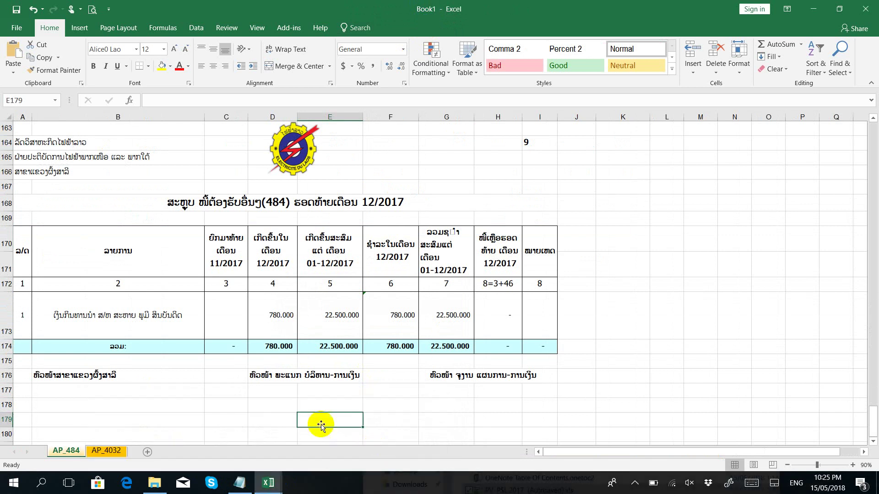
click(270, 486)
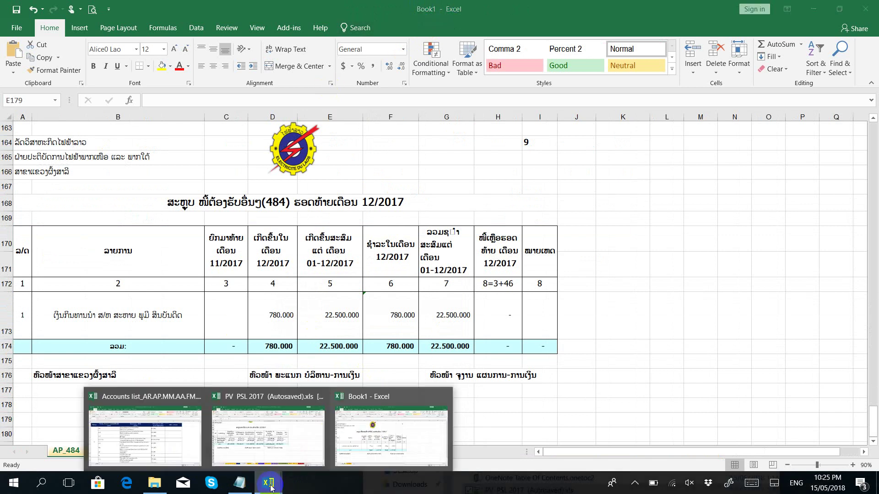
Step: Leave the Notepad notes, check Book1's AP sheets, and return to PV PSL 2017's 4232.03 sheet
click(240, 483)
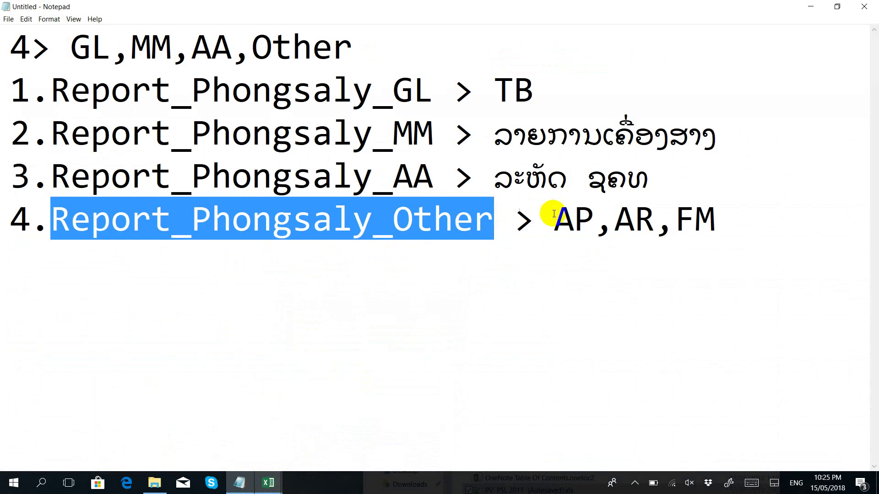
click(572, 218)
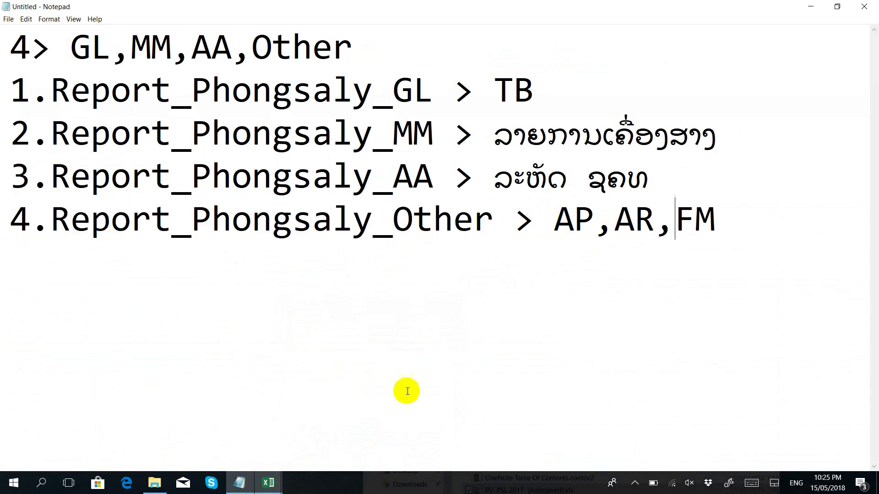
click(270, 485)
click(293, 456)
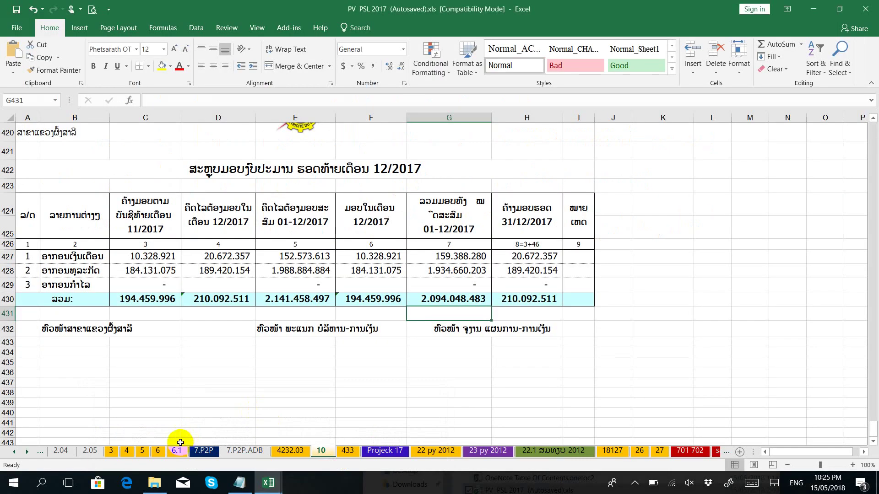
click(268, 483)
click(346, 454)
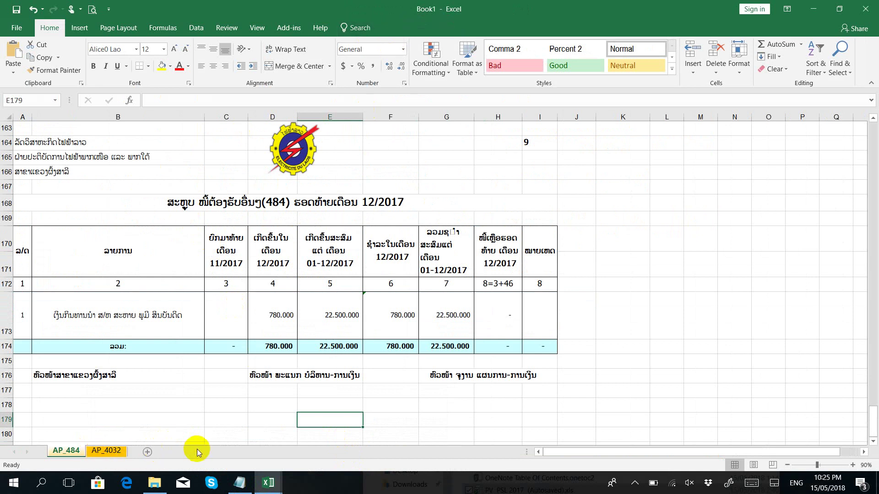
click(261, 488)
click(331, 441)
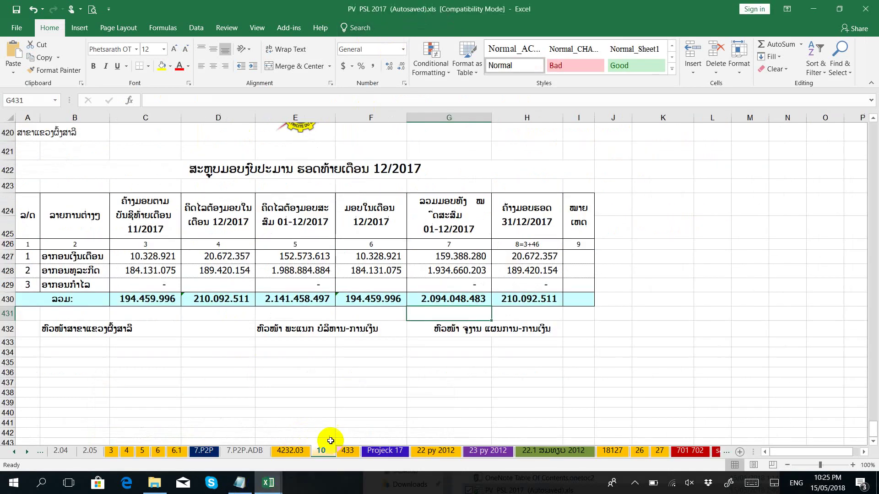
click(293, 456)
click(268, 483)
Step: Copy AR_4232 from cell D16 of the Accounts list and paste it as sheet 4232.03's name
click(158, 446)
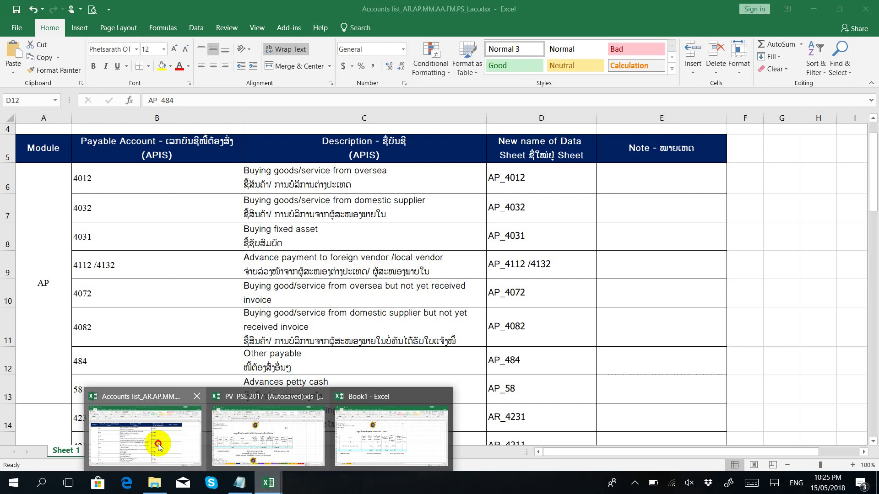
scroll(121, 357, down, 4)
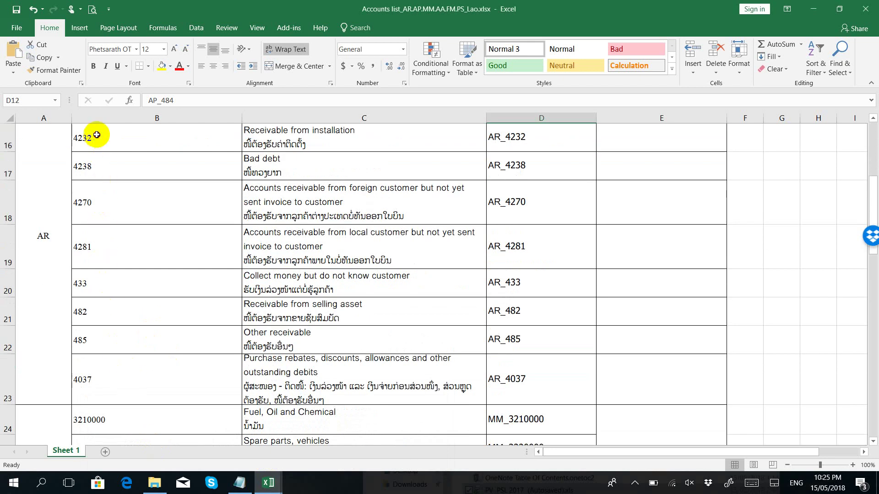
double_click(537, 135)
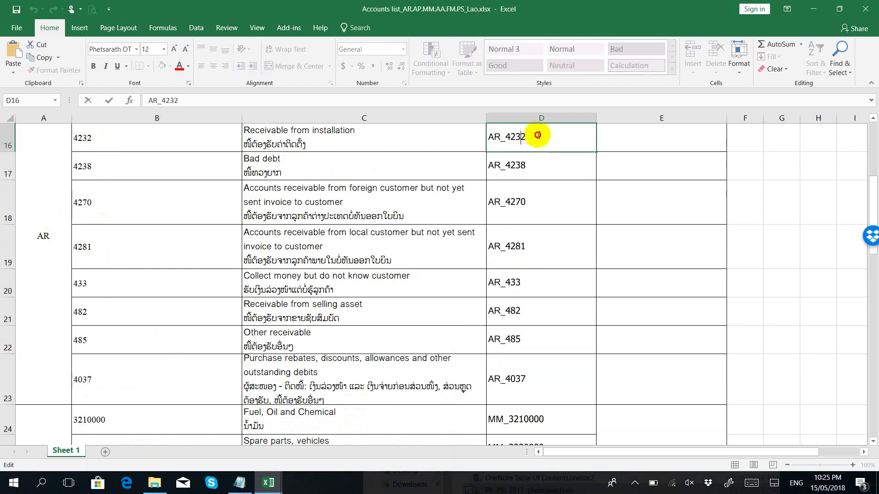
drag(525, 137, 483, 135)
key(ctrl+c)
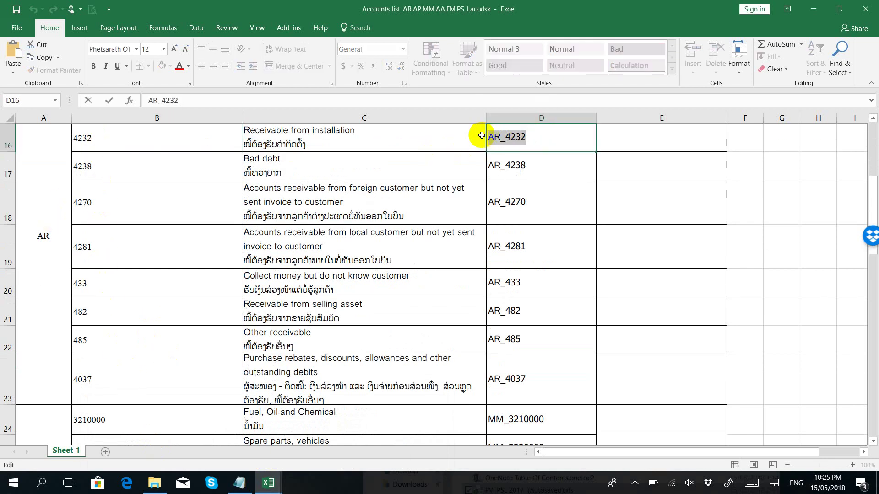
click(268, 483)
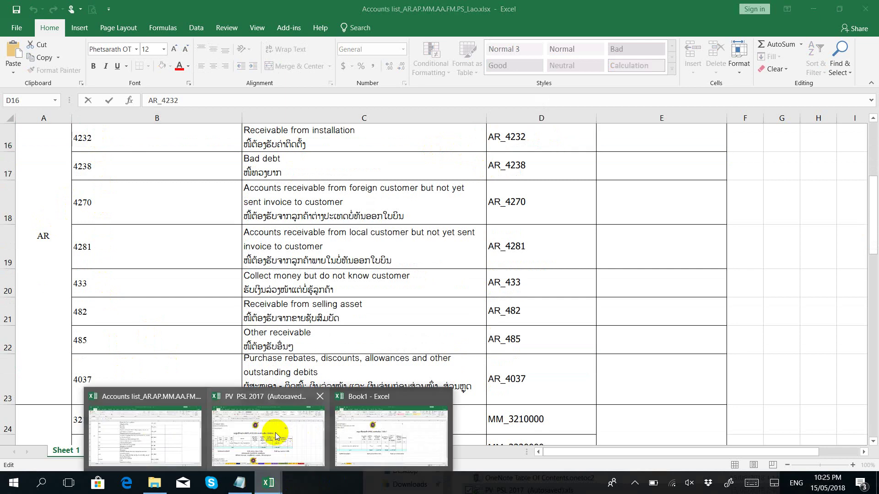
click(276, 432)
right_click(295, 450)
click(326, 348)
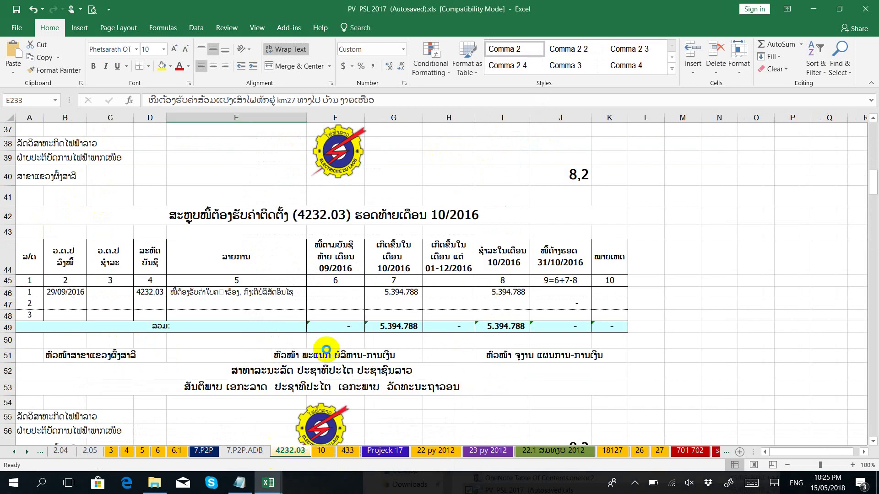
key(ctrl+v)
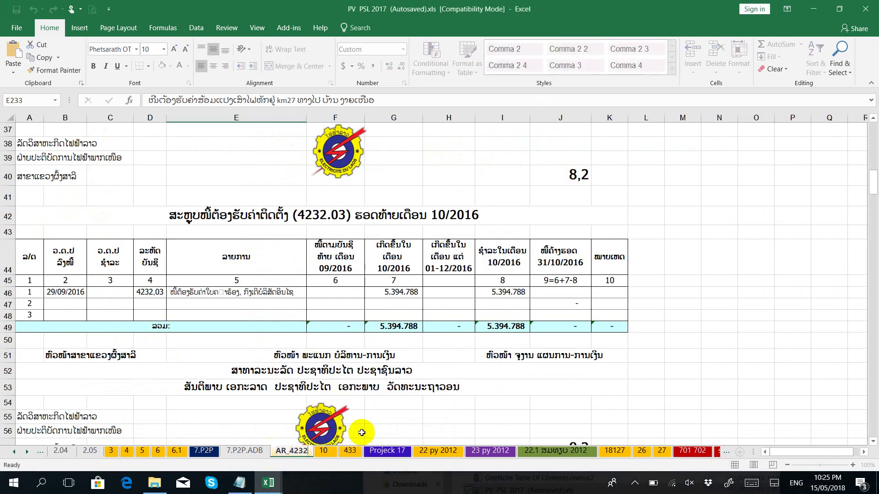
click(365, 432)
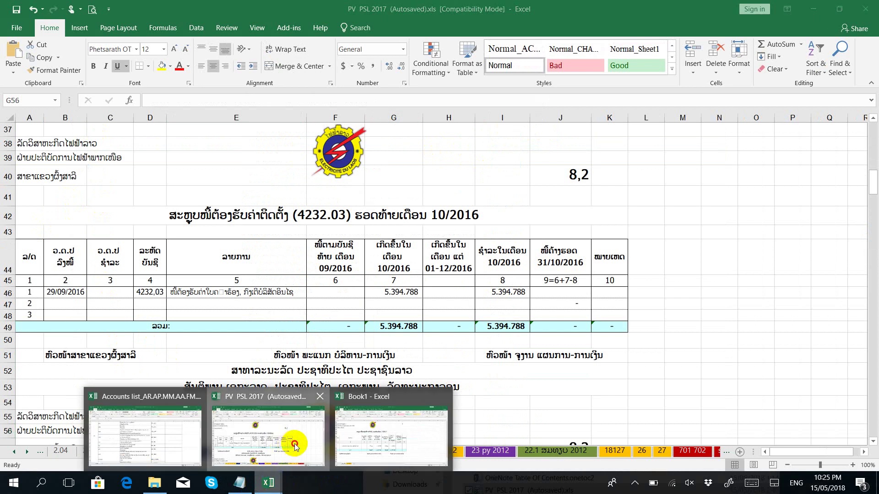
Step: Check Book1, then select the account 433 entry in the Accounts list
click(271, 481)
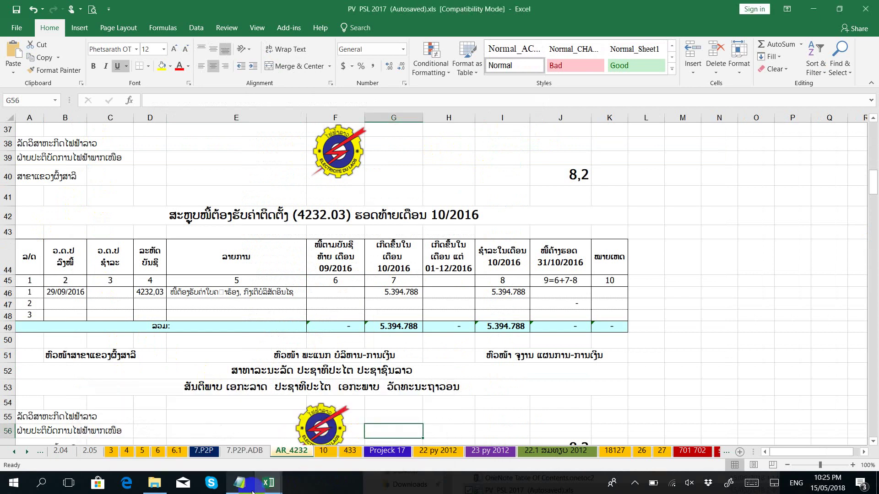
click(292, 445)
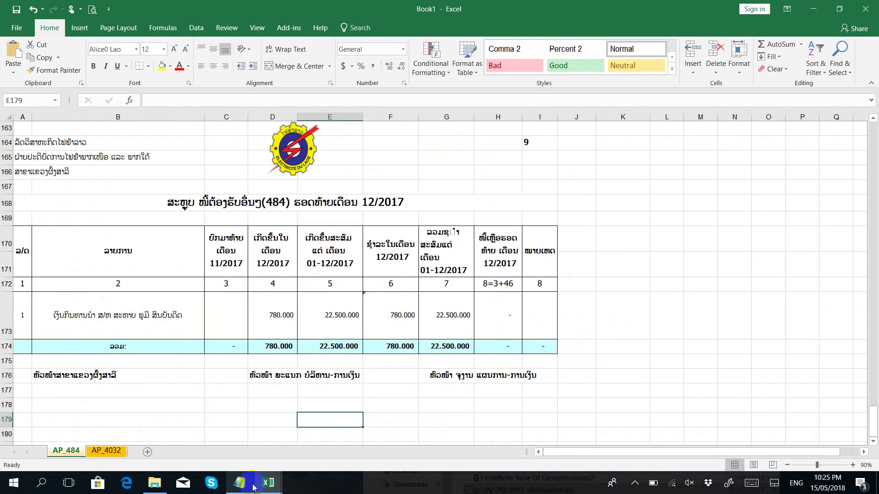
mouse_move(263, 484)
click(135, 431)
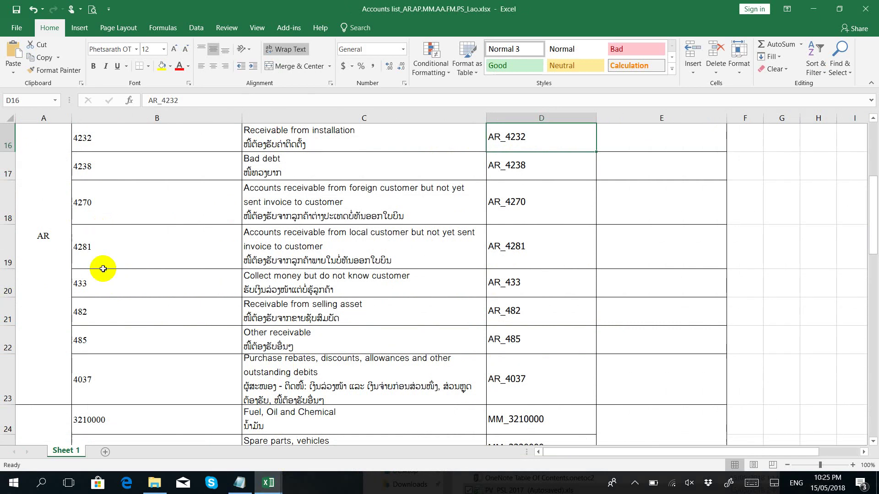
click(89, 288)
Step: Rename sheet 433 in PV PSL 2017 to AR_433 by adding the AR_ prefix
mouse_move(268, 484)
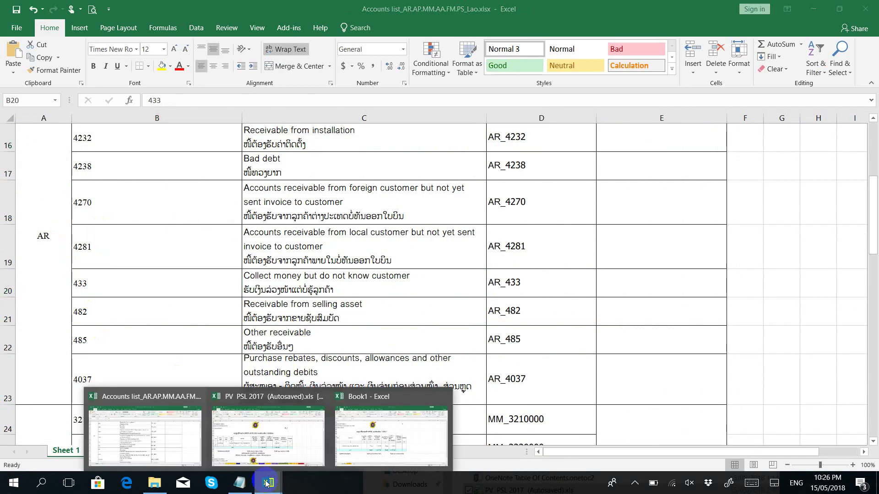
double_click(547, 286)
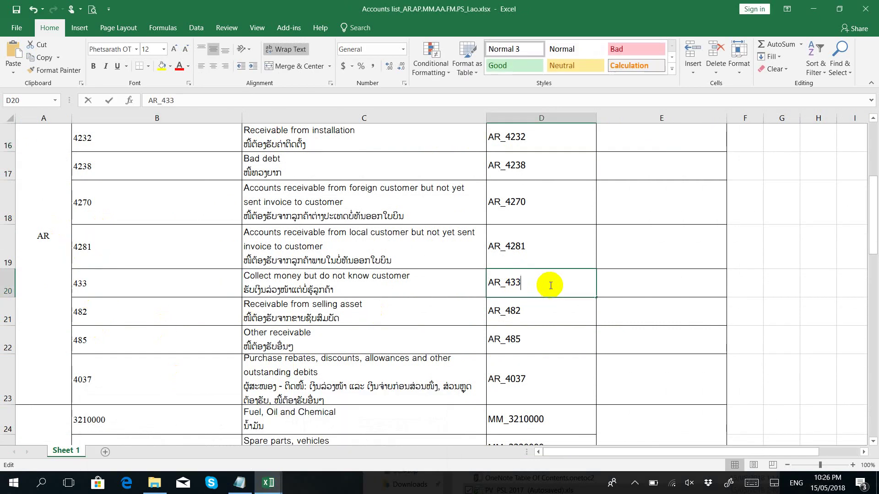
double_click(488, 285)
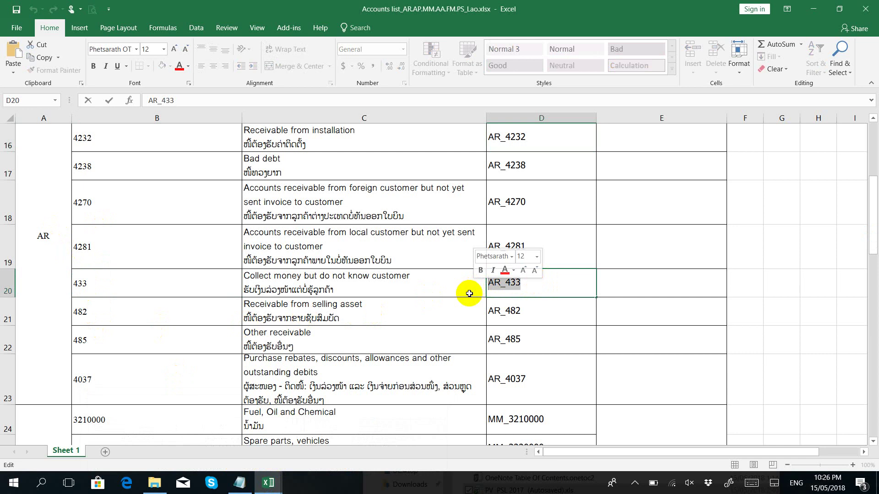
click(279, 489)
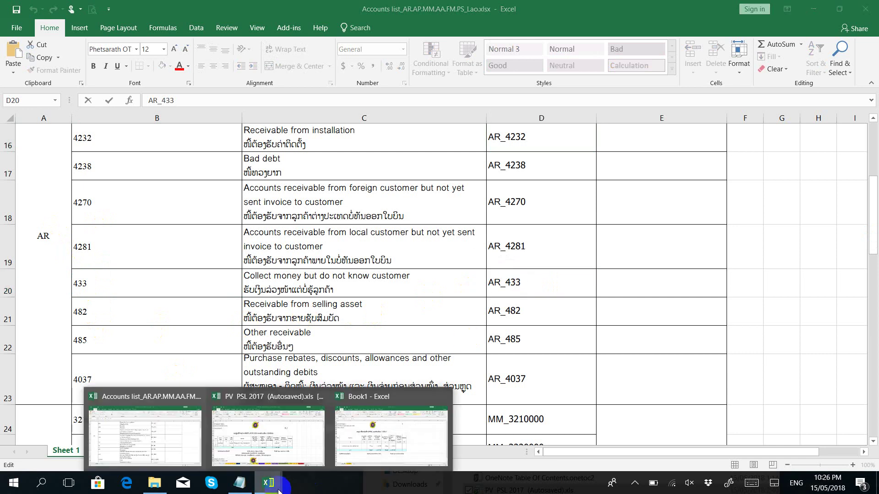
click(362, 446)
mouse_move(269, 483)
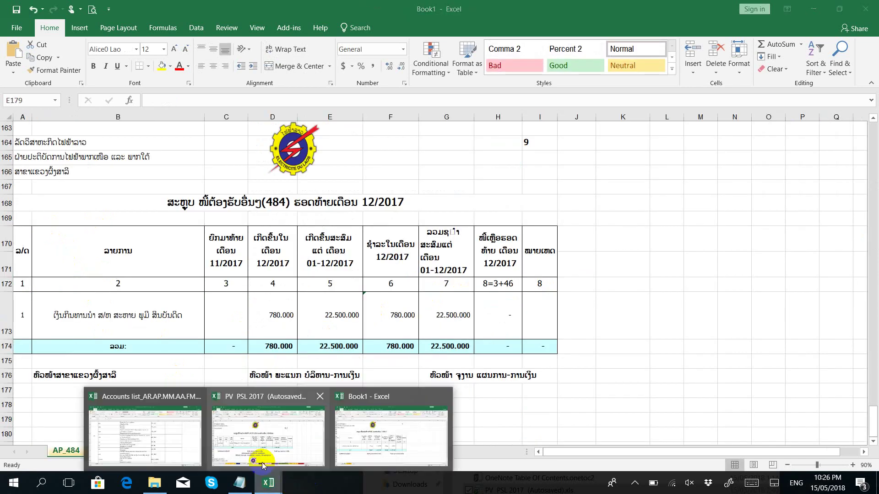
click(263, 461)
right_click(346, 452)
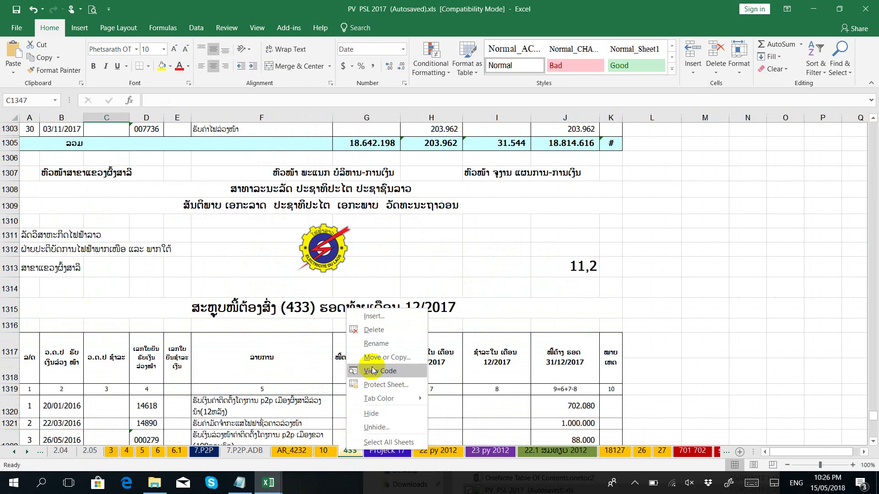
click(369, 368)
key(Home)
text(AR_)
click(344, 437)
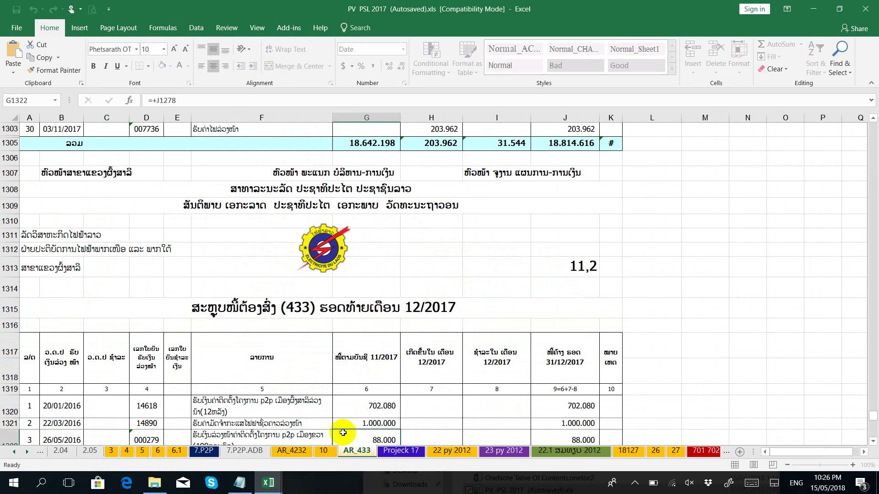
Step: Move the grouped AR_4232 and AR_433 sheets into Book1
click(293, 451)
ctrl+click(358, 452)
right_click(357, 452)
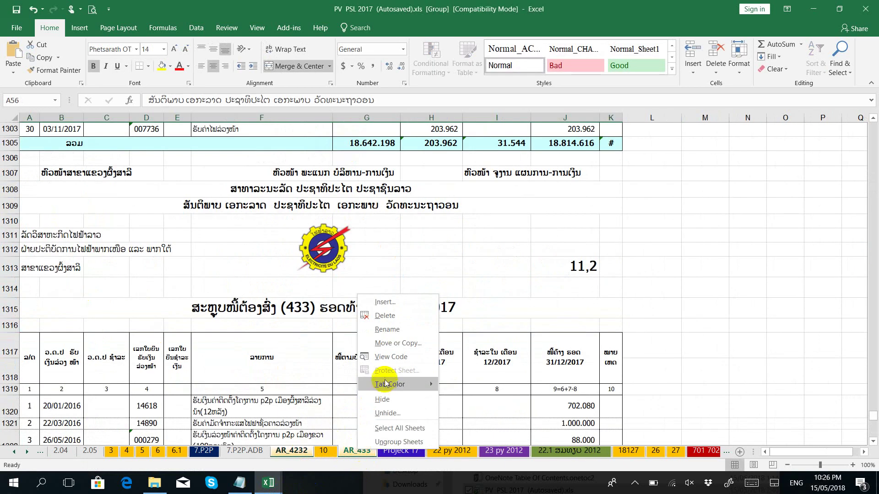
click(390, 346)
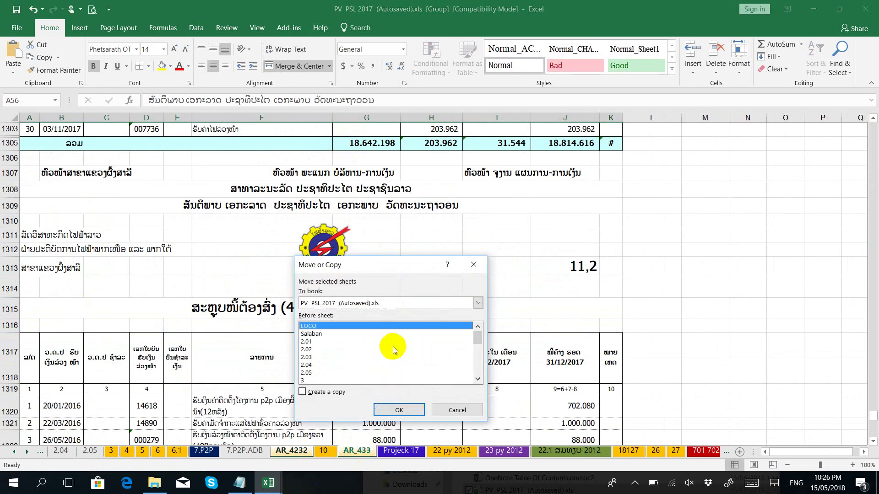
click(354, 302)
click(319, 338)
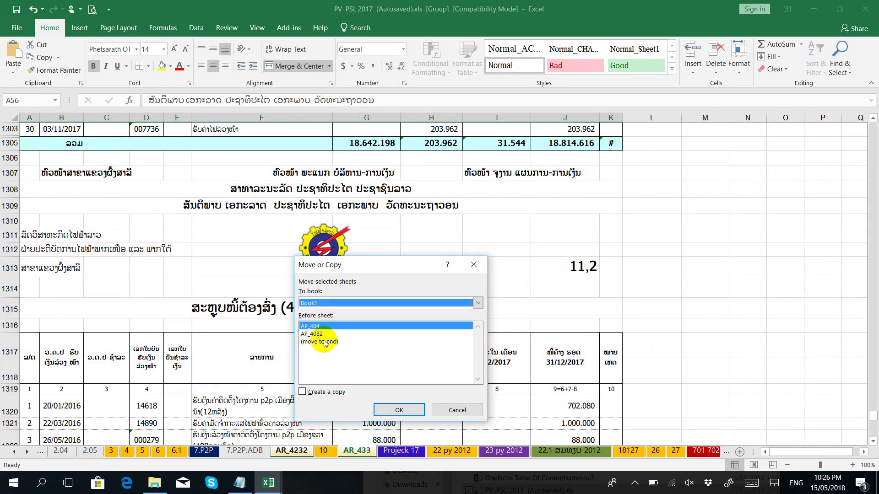
click(393, 408)
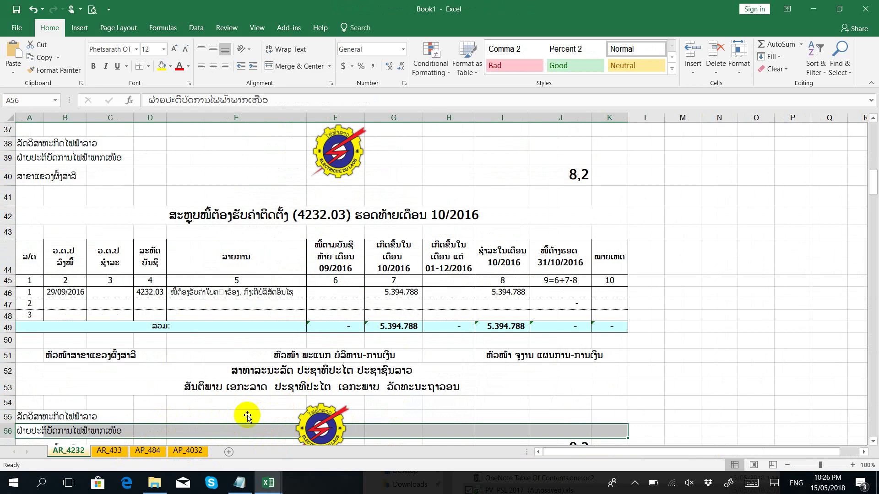
Step: Browse PV PSL 2017's sheets (701 702, 3, 22/23 py 2012, 7.P2P.ADB, 6.1), then return to the Accounts list
click(280, 491)
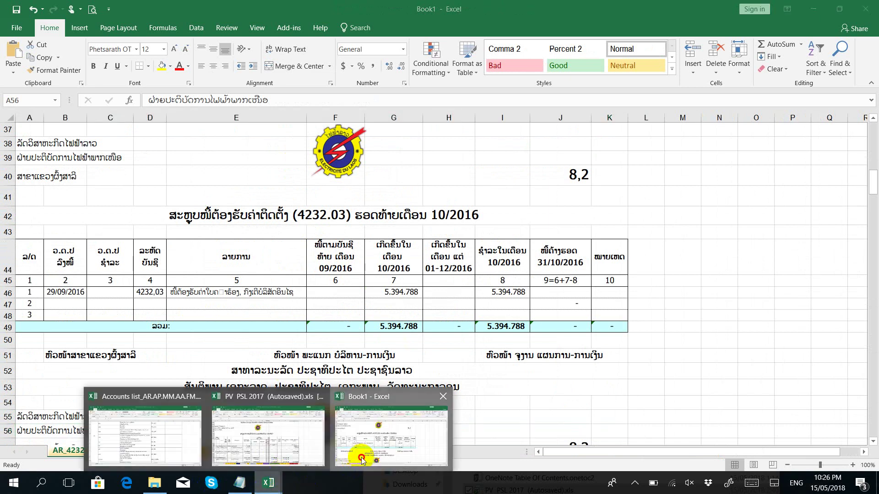
click(280, 432)
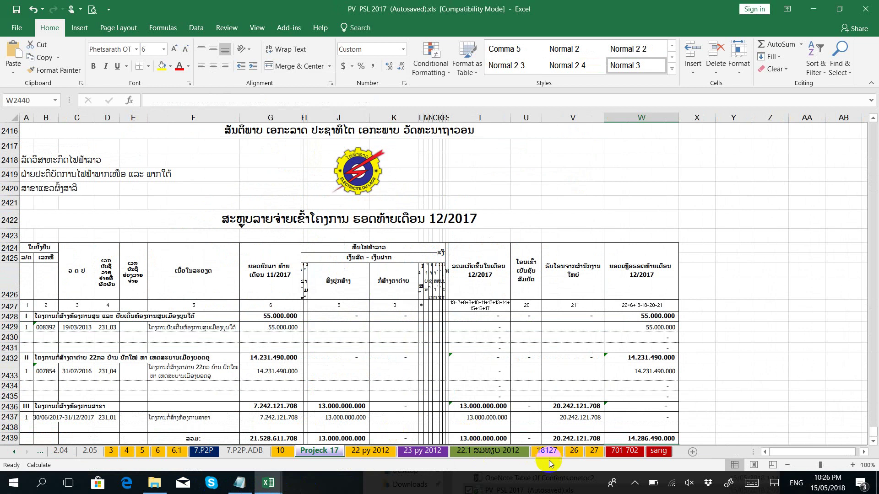
click(624, 451)
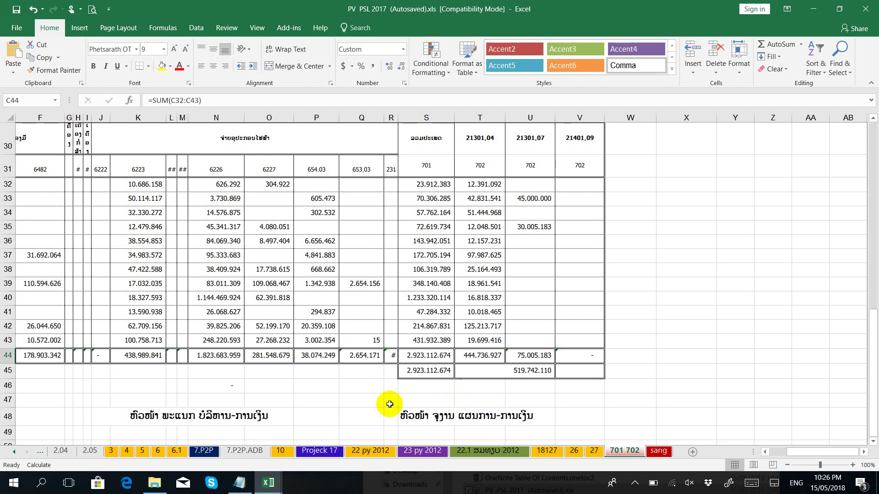
click(110, 452)
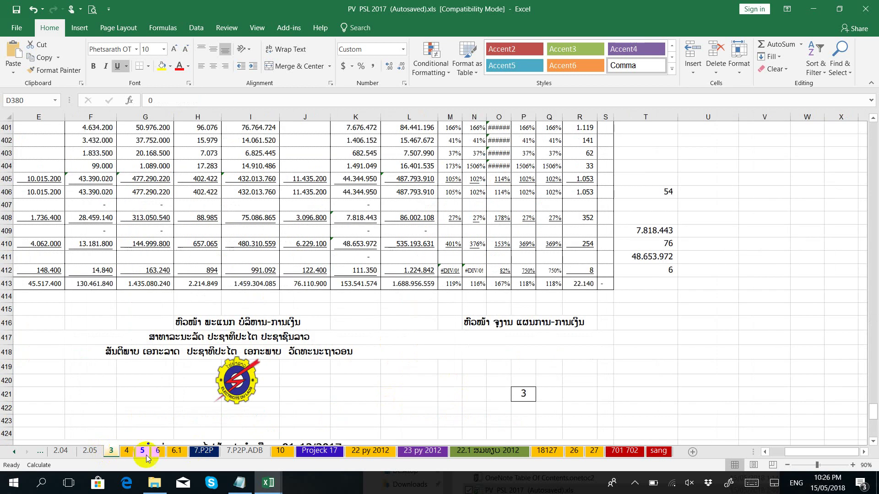
click(370, 452)
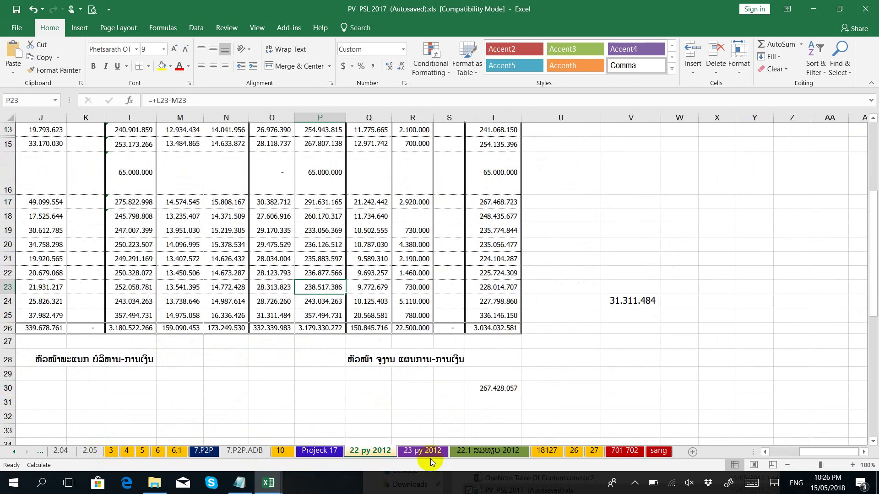
click(431, 456)
click(635, 483)
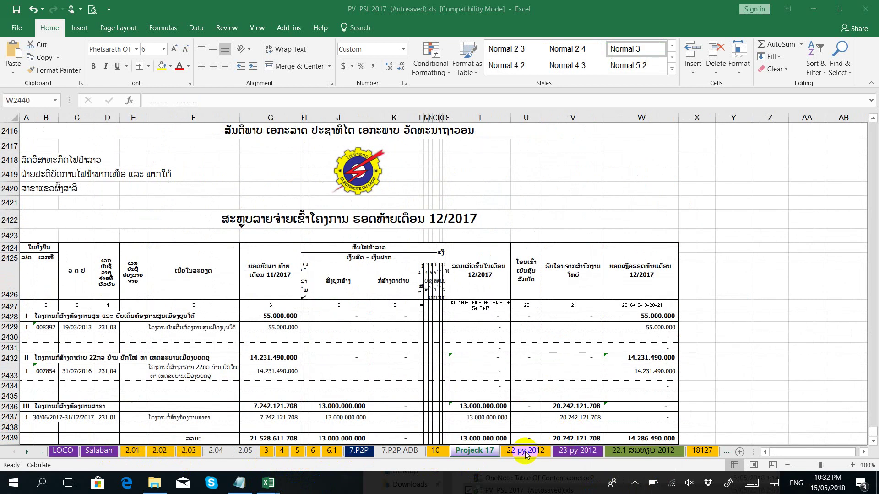
click(405, 451)
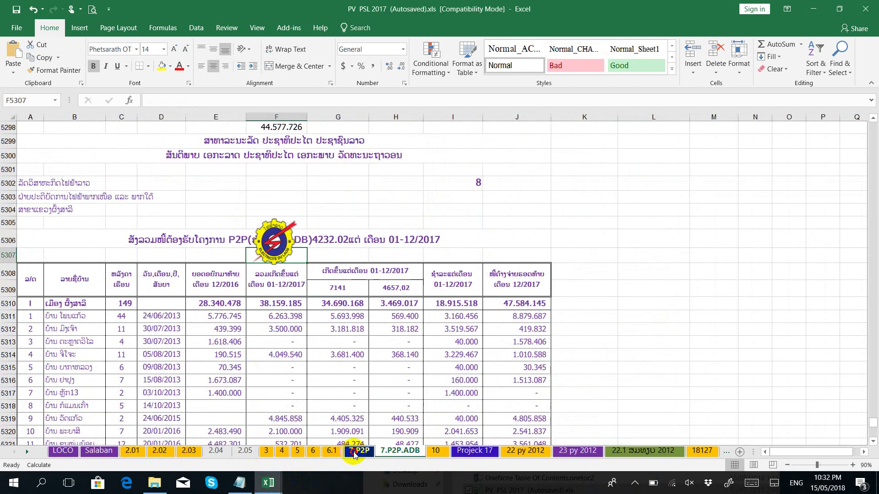
click(332, 451)
mouse_move(269, 483)
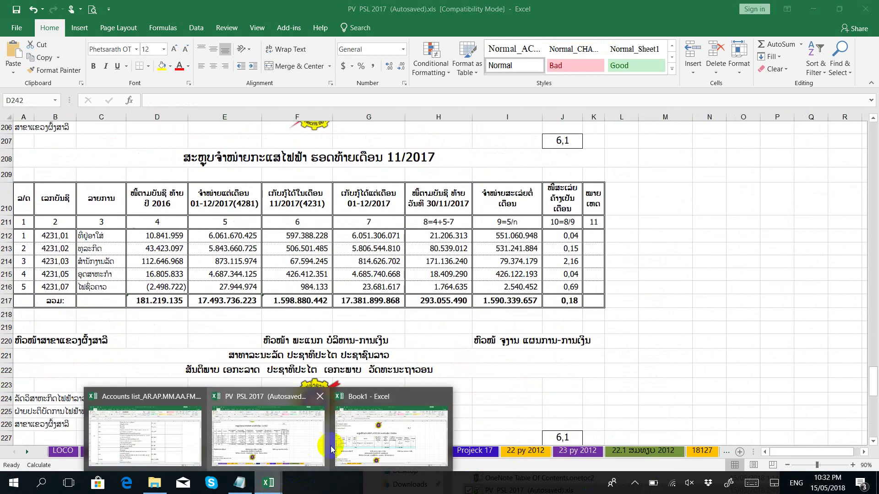
click(169, 446)
Step: Review the FM account descriptions in cells B88 and C87 of the Accounts list
scroll(204, 355, down, 20)
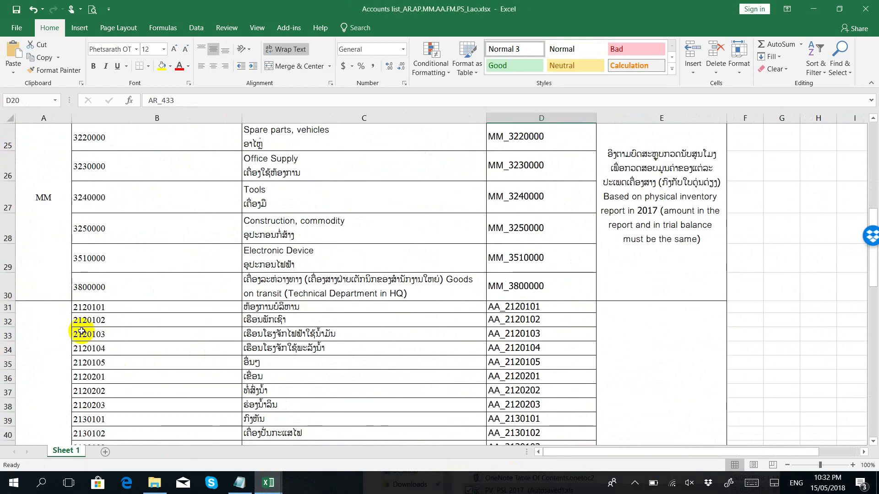
scroll(190, 388, up, 6)
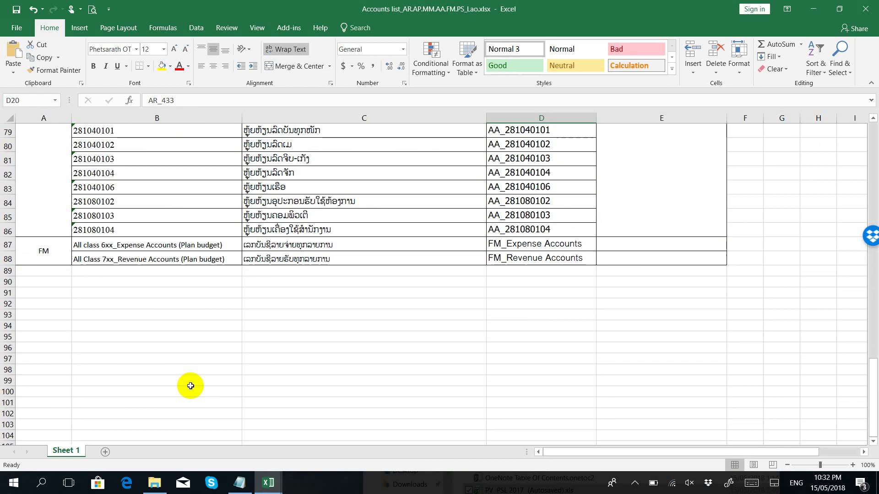
click(137, 260)
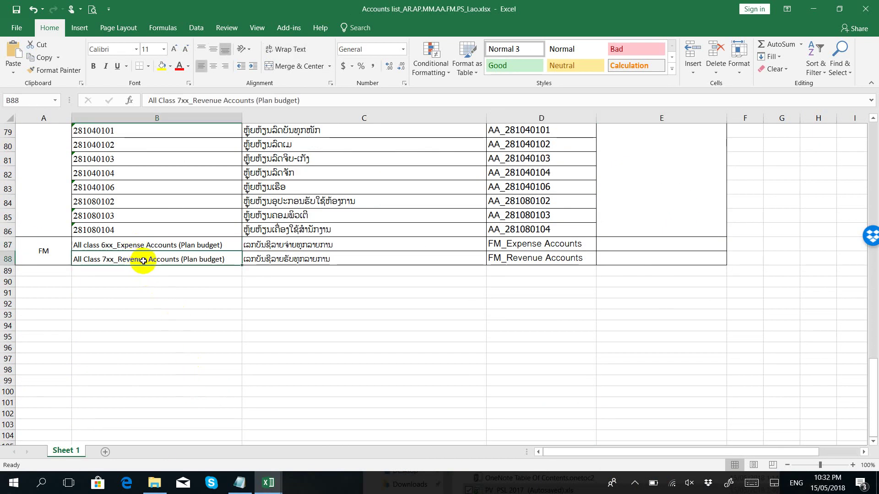
click(256, 250)
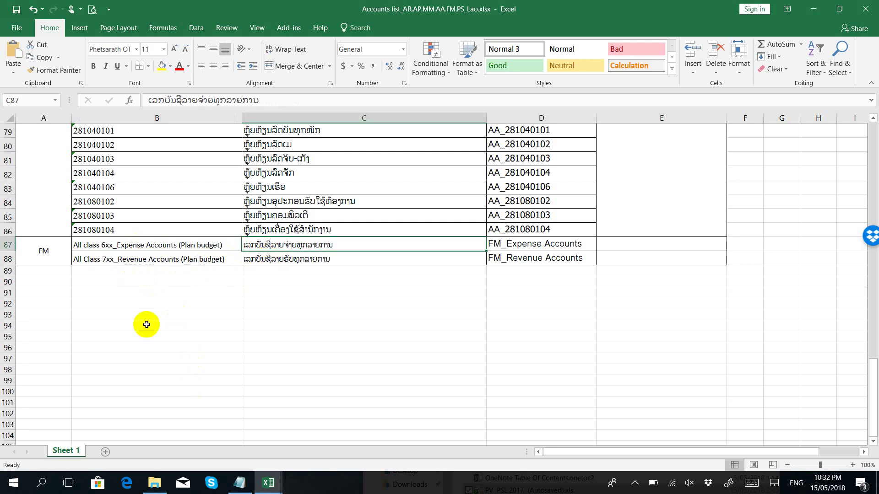
Step: Glance at Book1, then show PV PSL 2017's 7.P2P.ADB sheet
click(268, 482)
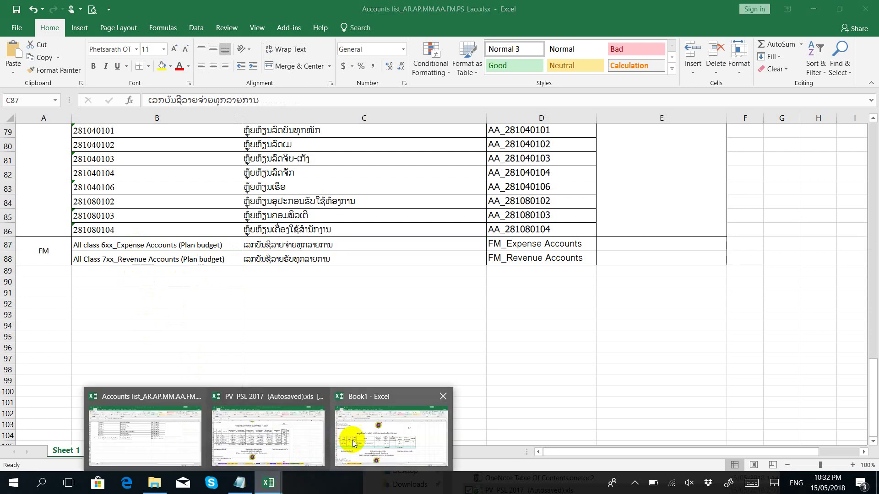
click(353, 441)
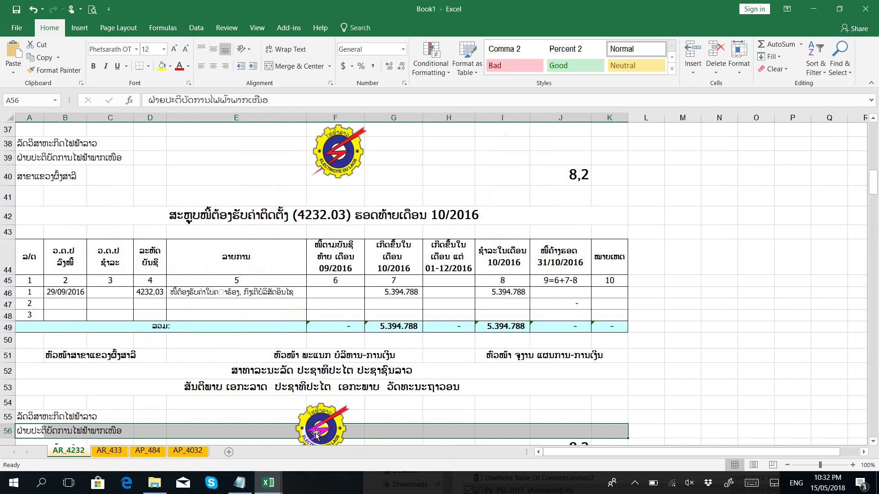
click(269, 481)
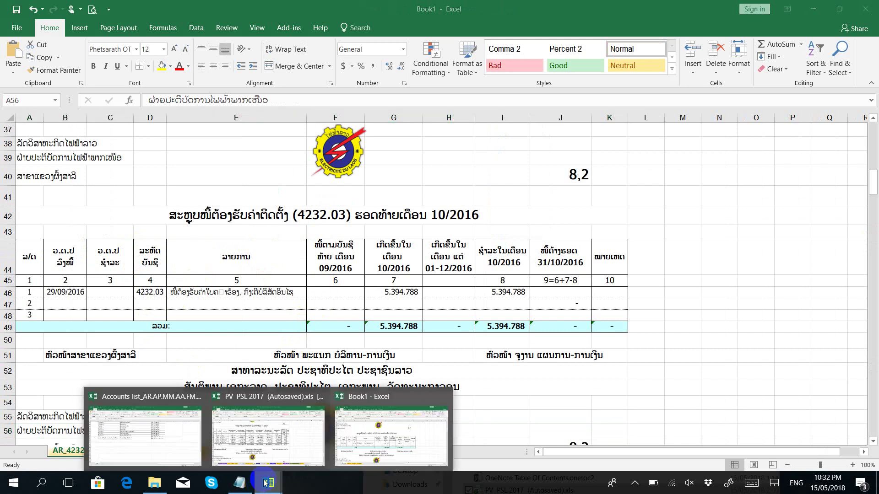
click(252, 458)
click(384, 452)
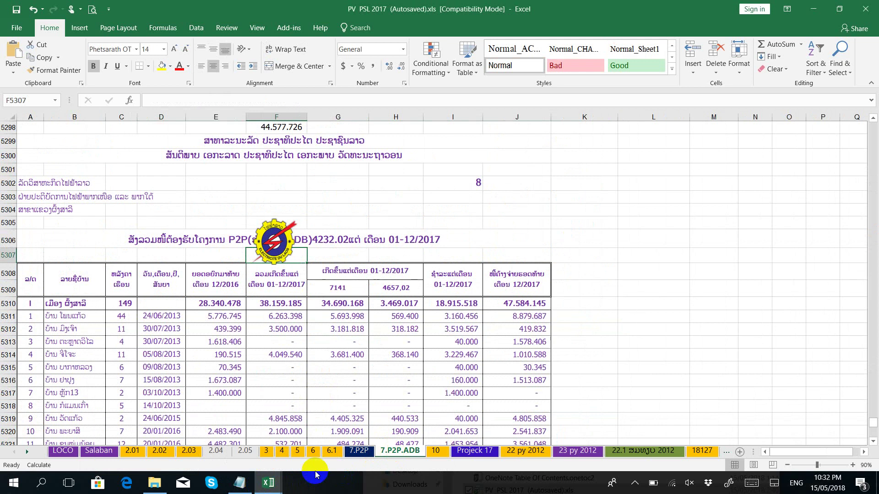
Step: Browse the early sheets of PV PSL 2017: 6.1, 6, 3, 2.01–2.04, 5 and 7.P2P
click(329, 452)
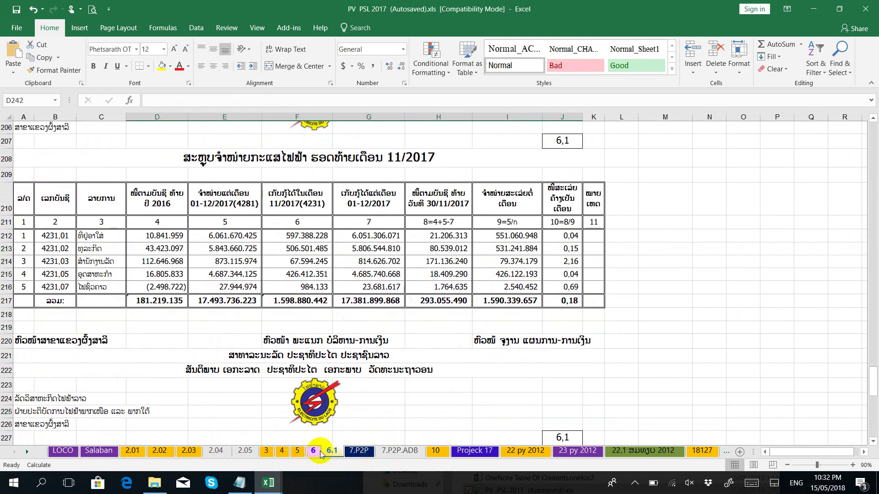
click(316, 451)
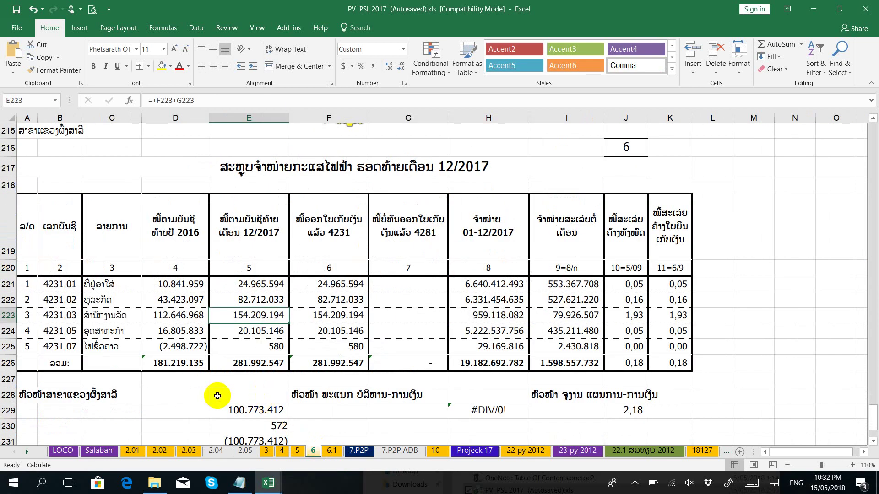
click(266, 451)
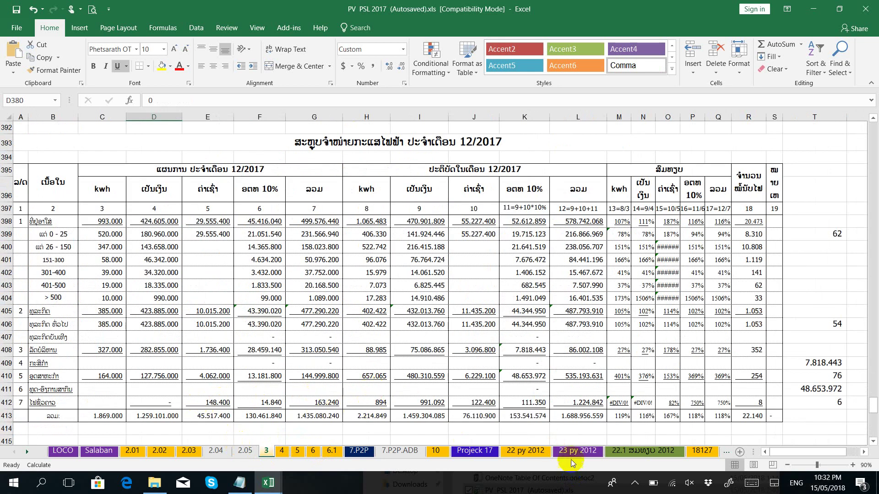
click(534, 456)
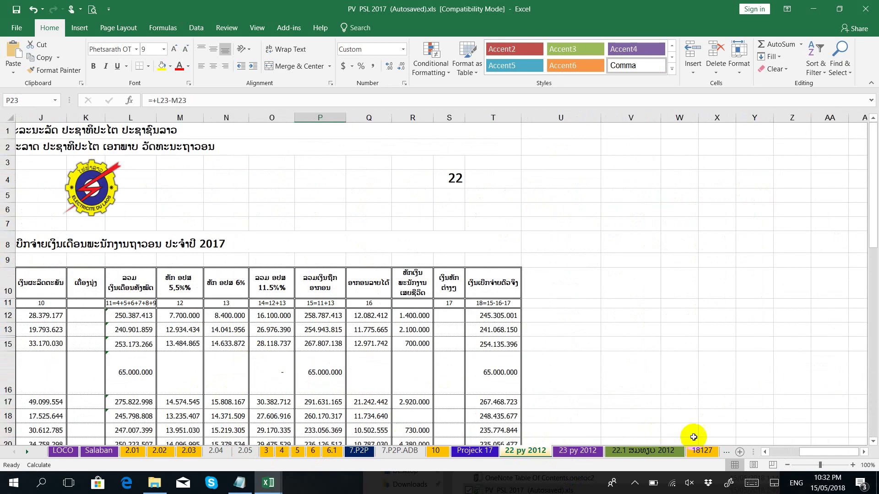
click(161, 452)
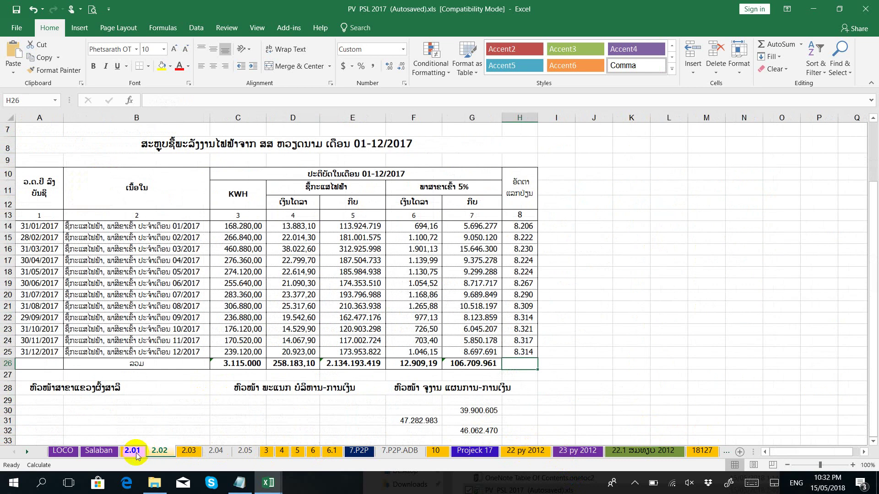
scroll(142, 447, up, 2)
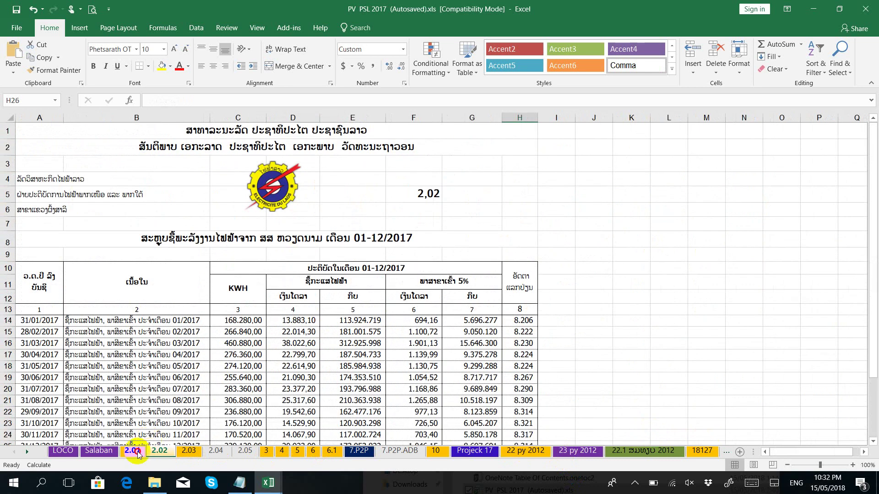
click(137, 452)
click(187, 452)
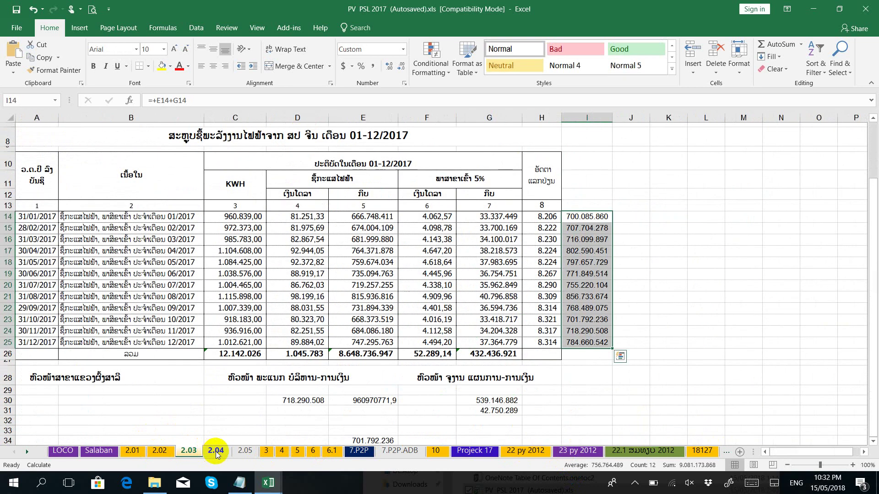
scroll(216, 453, up, 3)
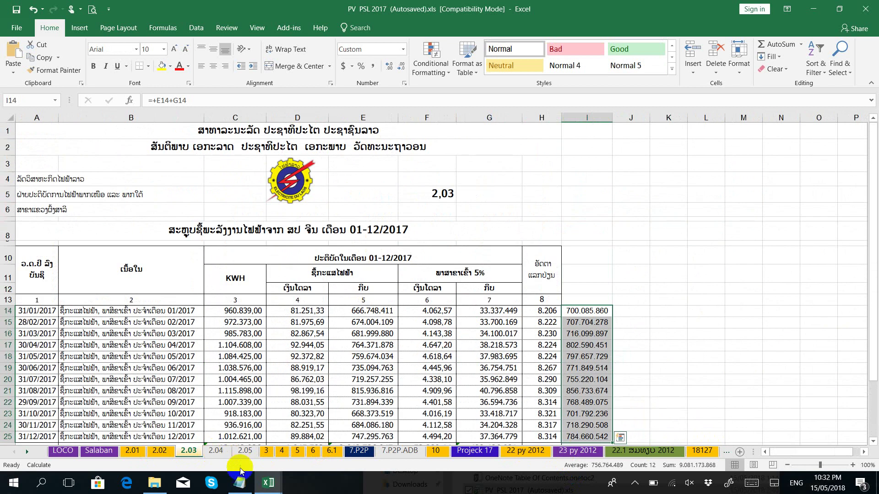
click(266, 451)
scroll(268, 453, up, 8)
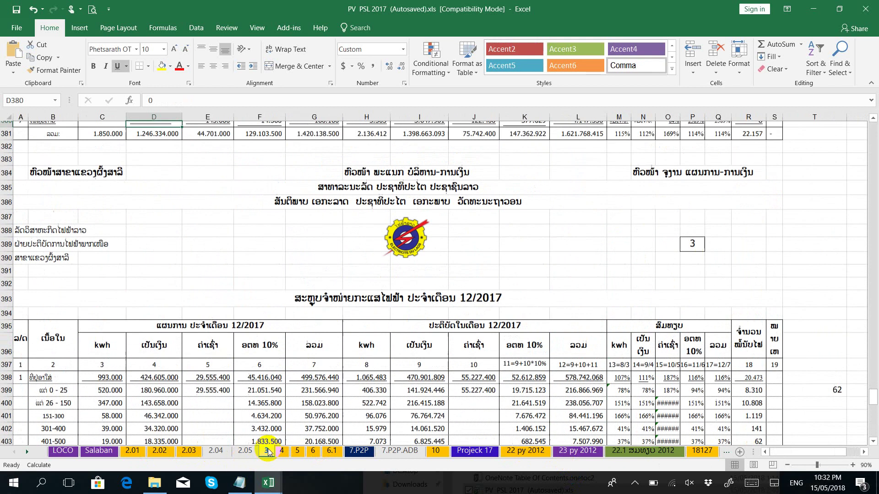
scroll(268, 454, up, 6)
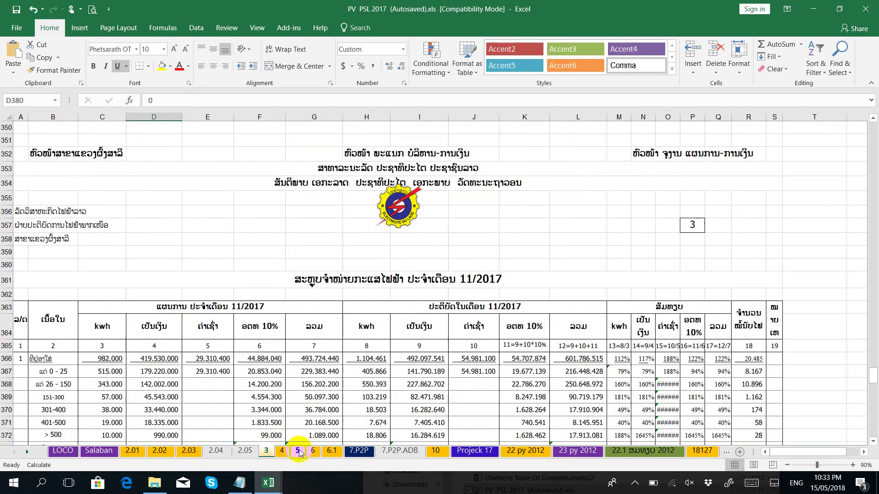
click(298, 452)
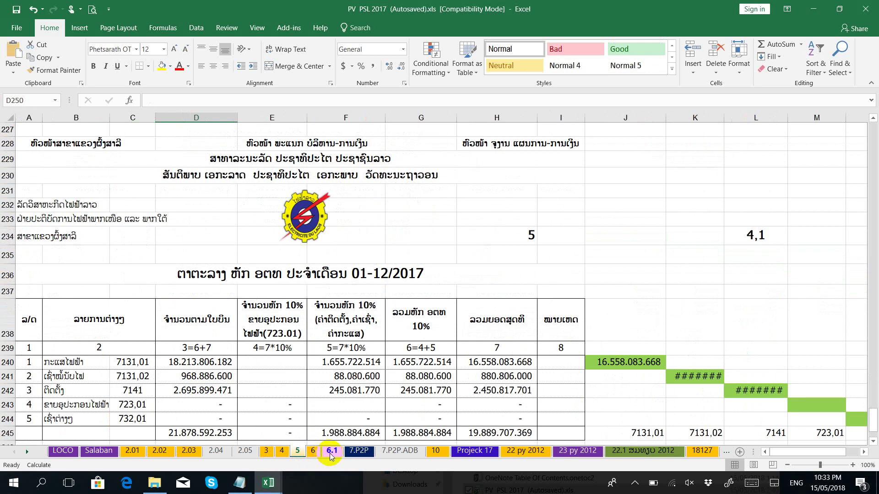
click(281, 331)
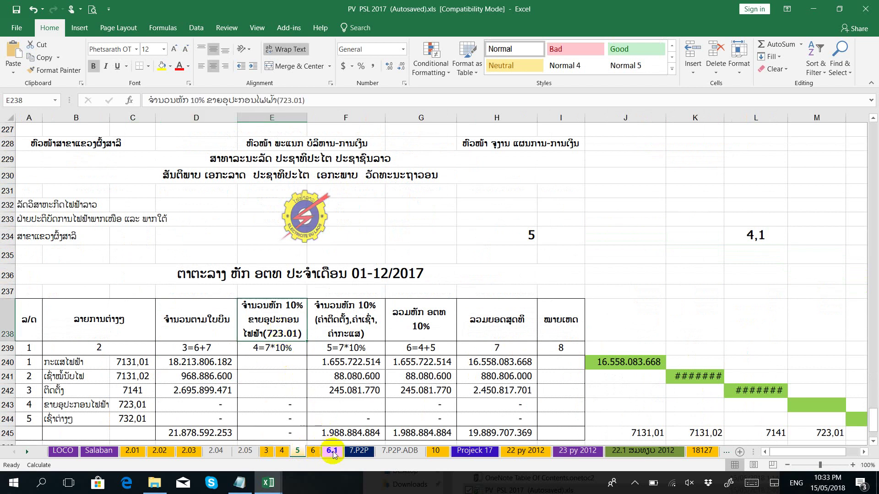
click(332, 452)
scroll(333, 452, up, 6)
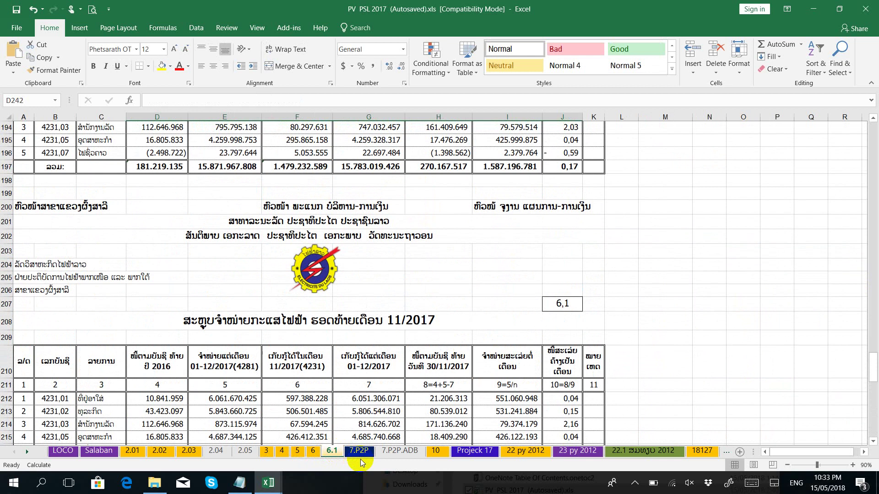
click(360, 452)
scroll(379, 453, up, 5)
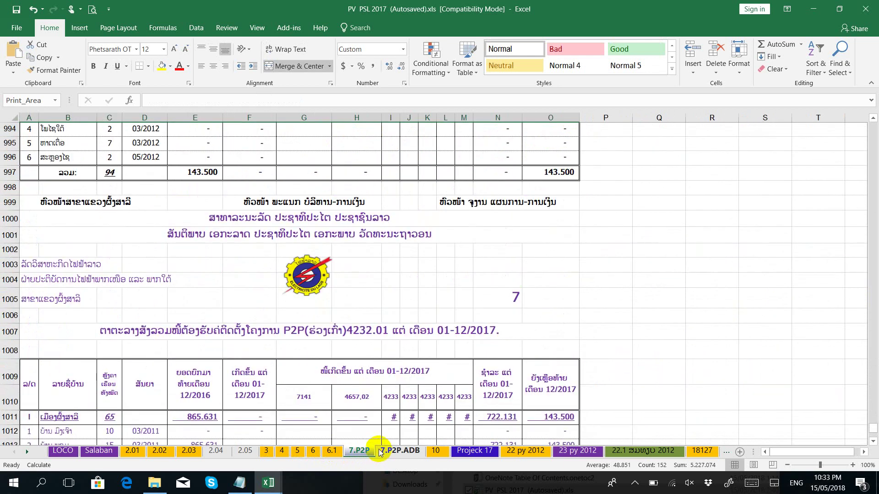
click(123, 455)
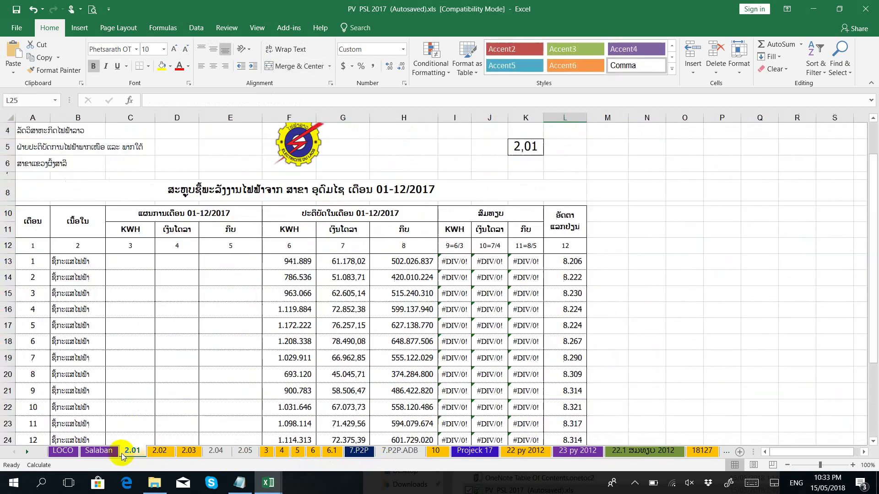
scroll(185, 424, up, 1)
click(160, 452)
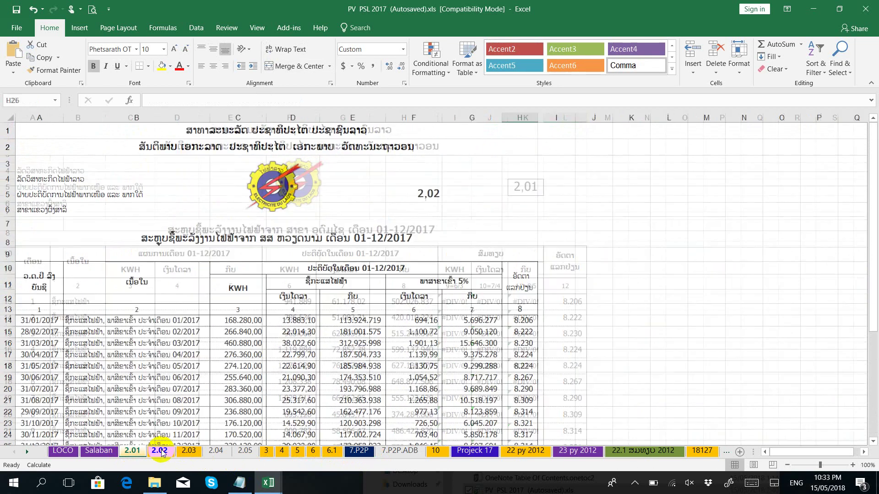
click(191, 454)
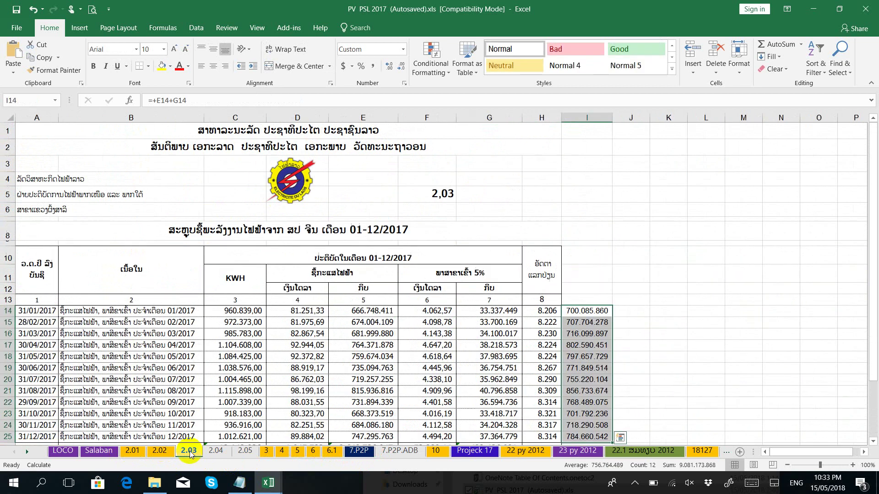
click(217, 453)
scroll(334, 451, up, 2)
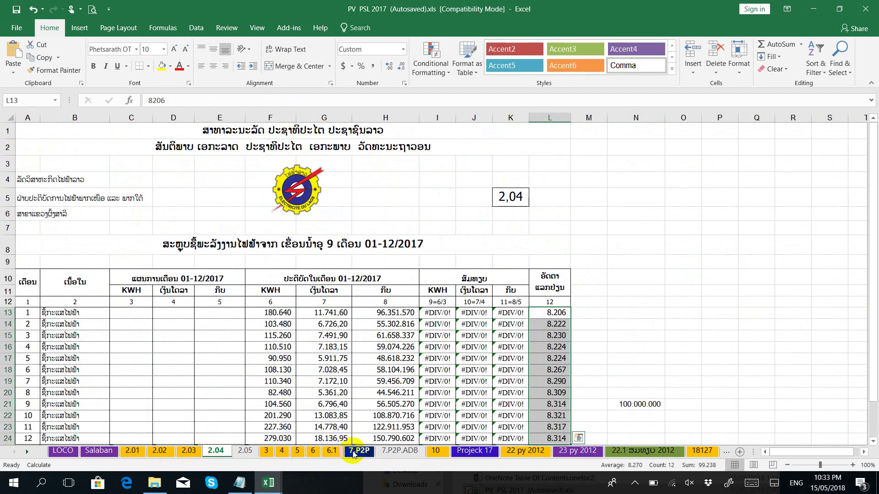
Step: Look over the 23 py 2012, 2017 salary summary, 7.P2P.ADB and 10 sheets
click(583, 452)
scroll(629, 452, up, 3)
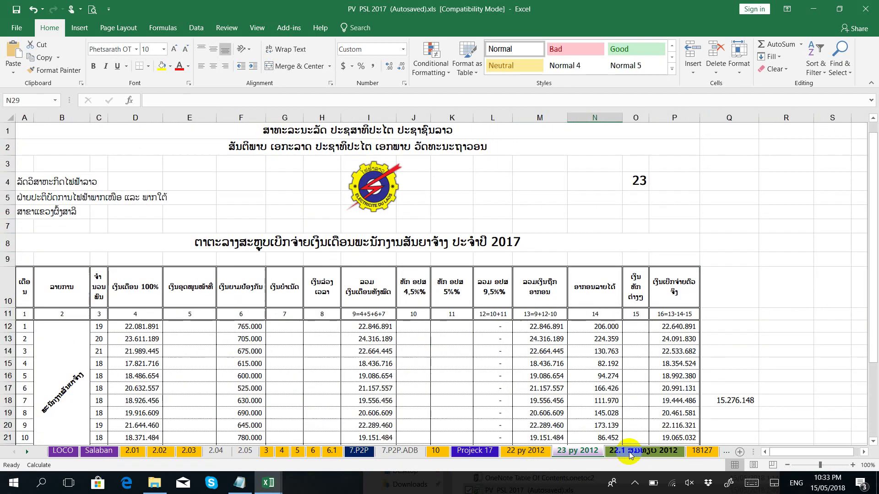
click(643, 454)
scroll(617, 453, up, 5)
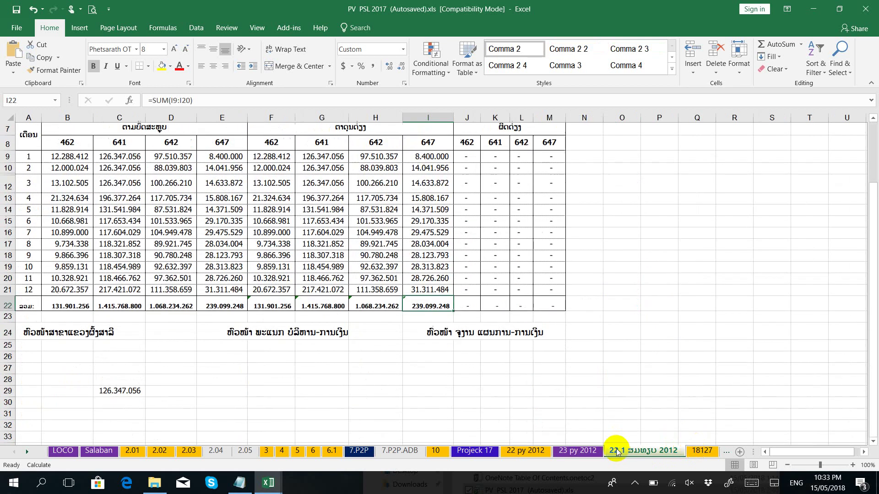
click(404, 452)
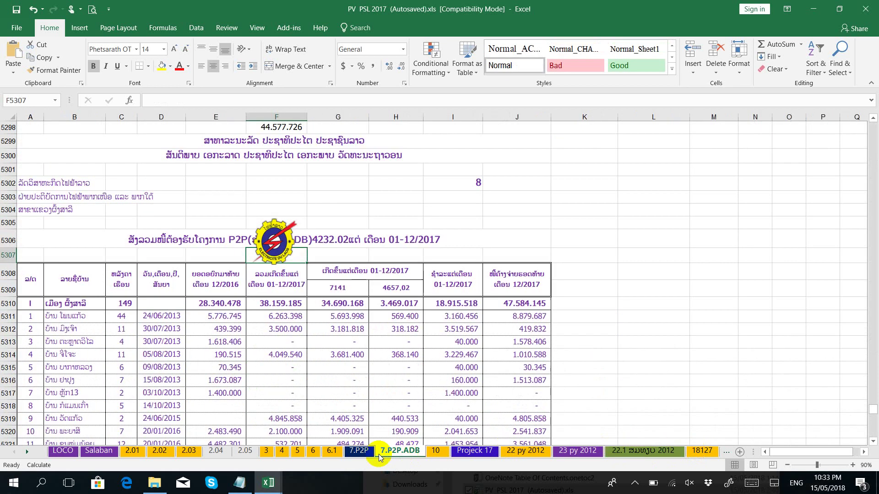
click(364, 453)
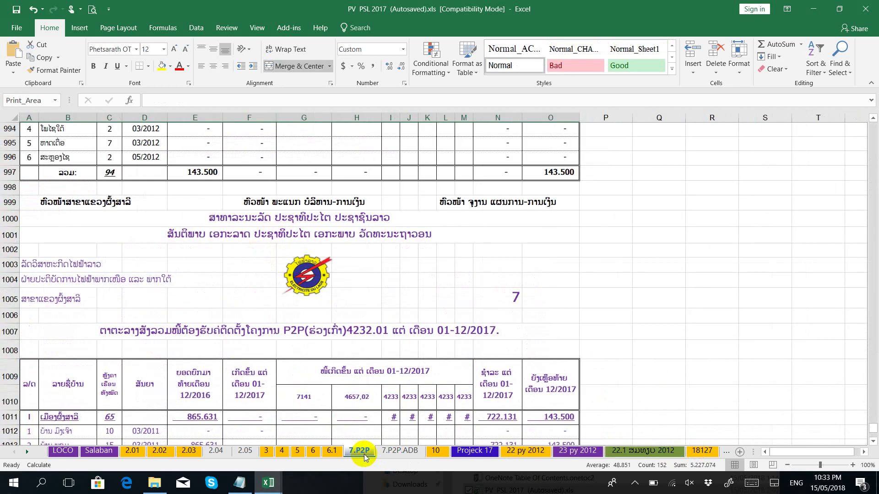
click(401, 453)
click(434, 452)
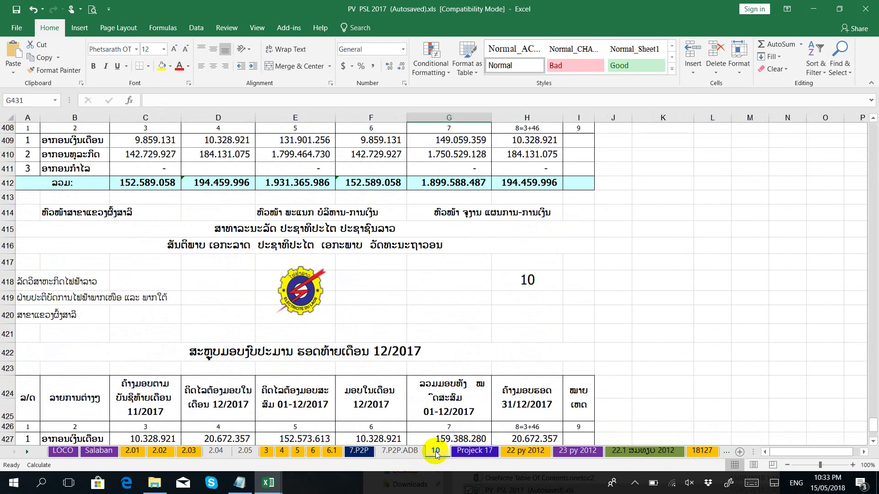
scroll(435, 452, down, 3)
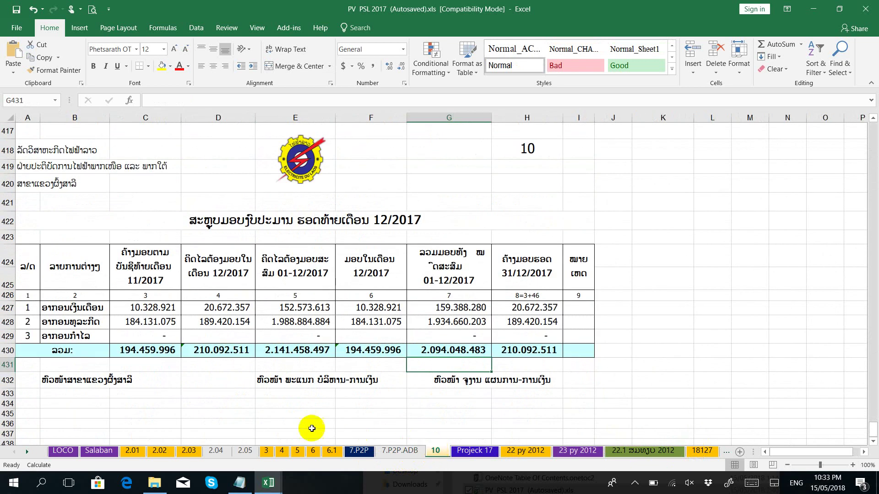
scroll(130, 386, up, 6)
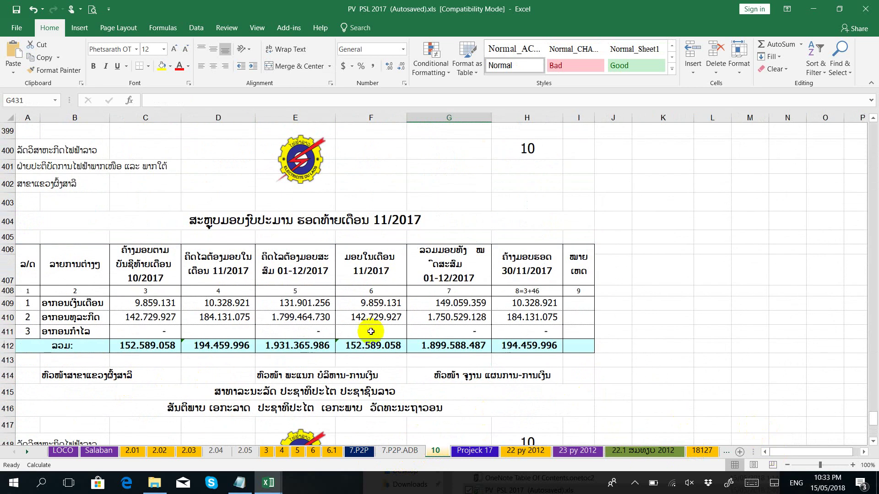
scroll(339, 327, up, 5)
scroll(337, 326, down, 2)
scroll(336, 316, up, 3)
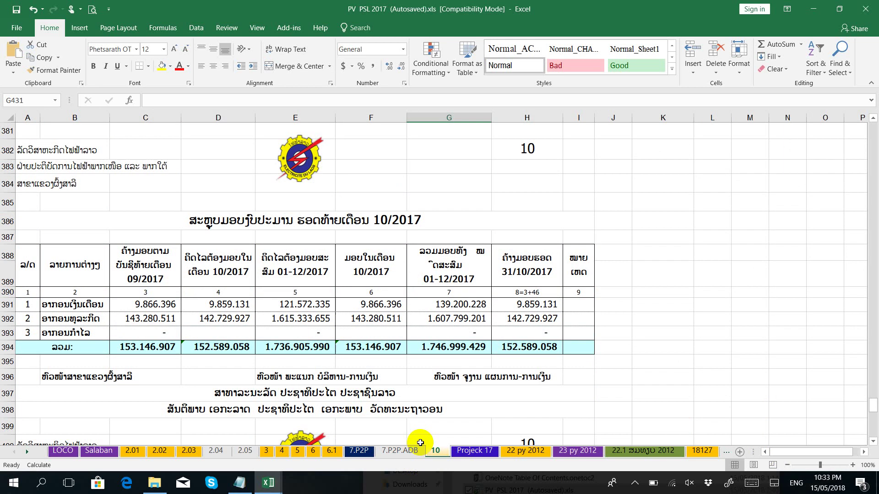
Step: Step through Projeck 17 to the 18127 ledger, then go to the 701 702 sheet
click(468, 452)
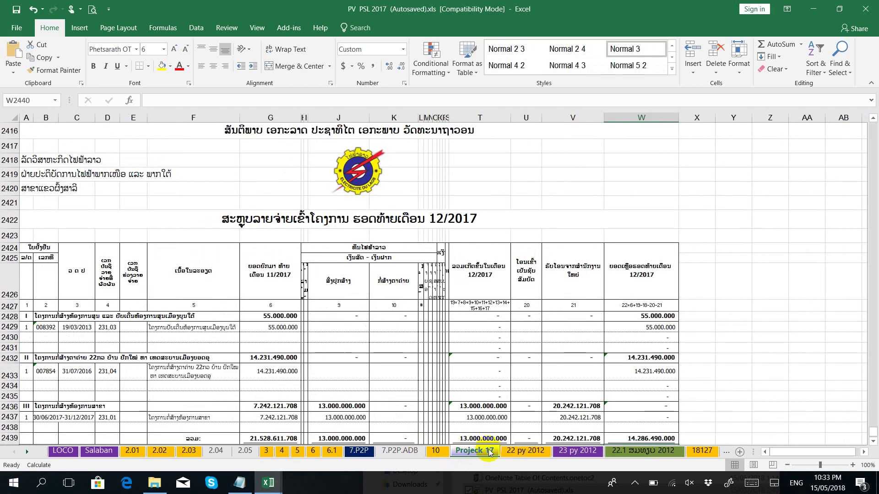
click(521, 454)
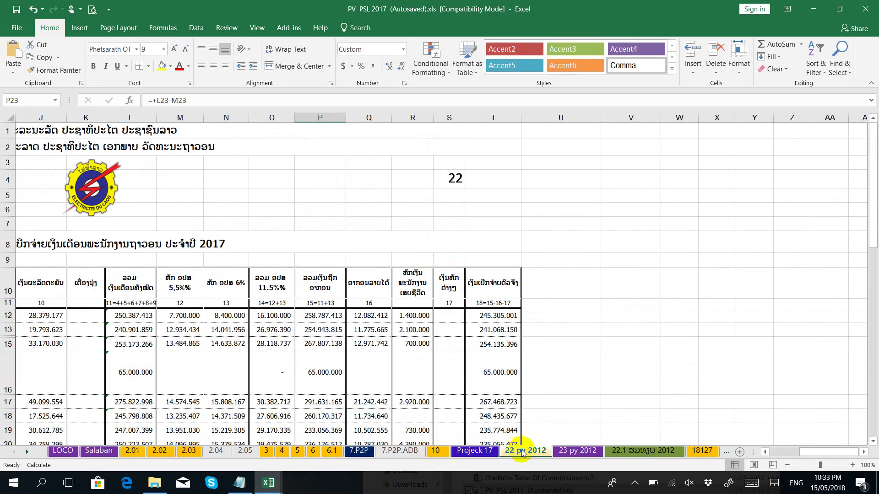
click(577, 452)
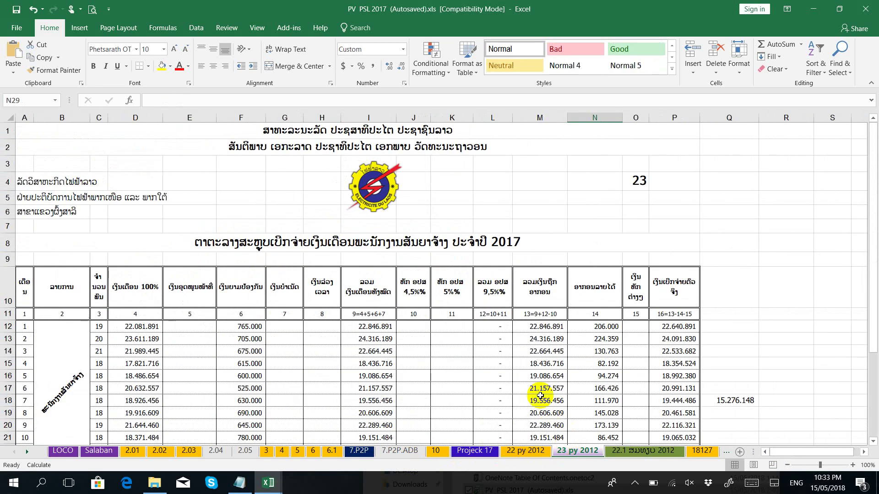
click(629, 453)
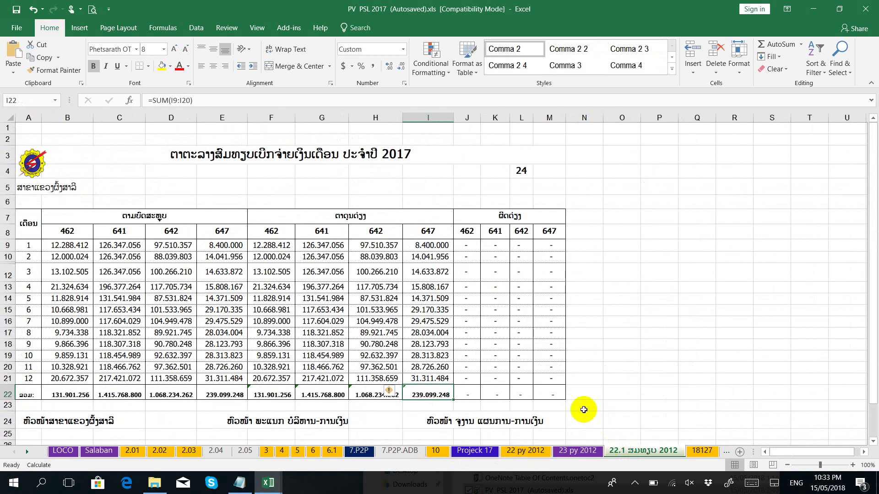
click(696, 452)
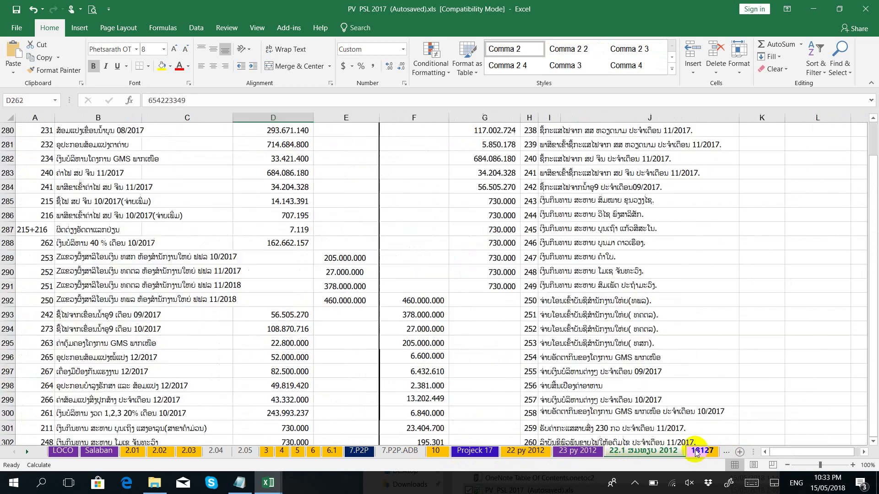
click(27, 451)
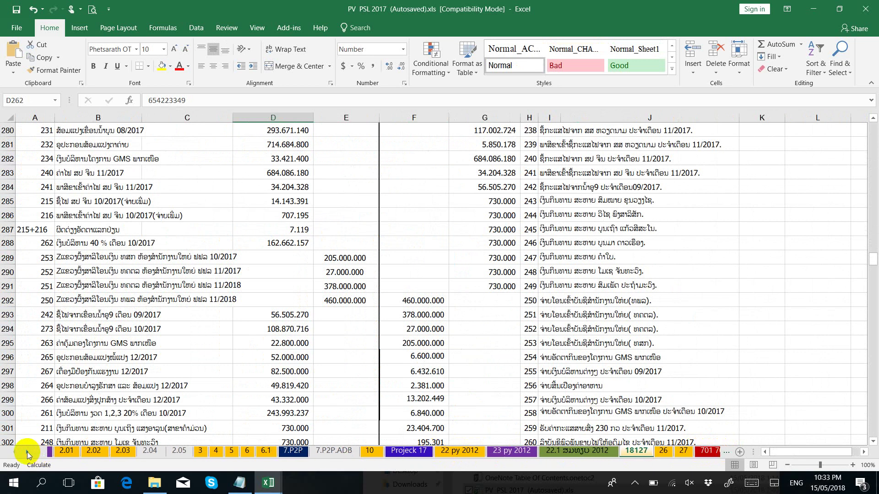
click(27, 452)
click(26, 452)
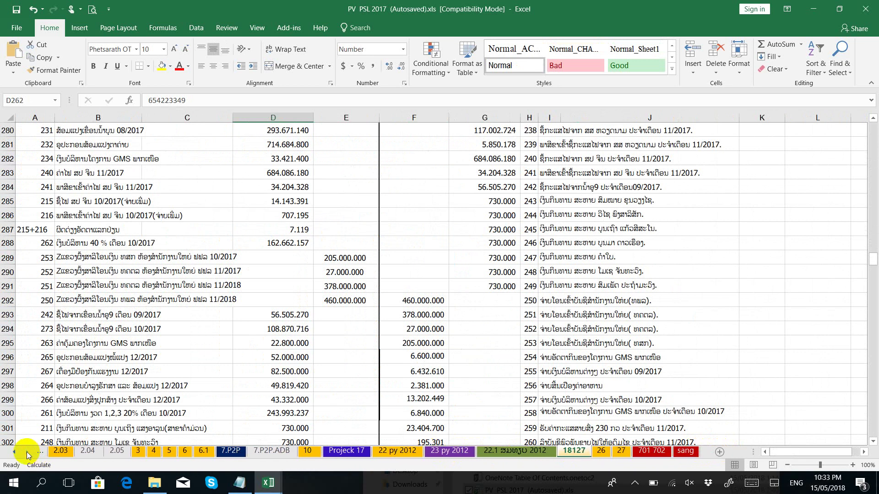
click(651, 452)
scroll(445, 379, up, 5)
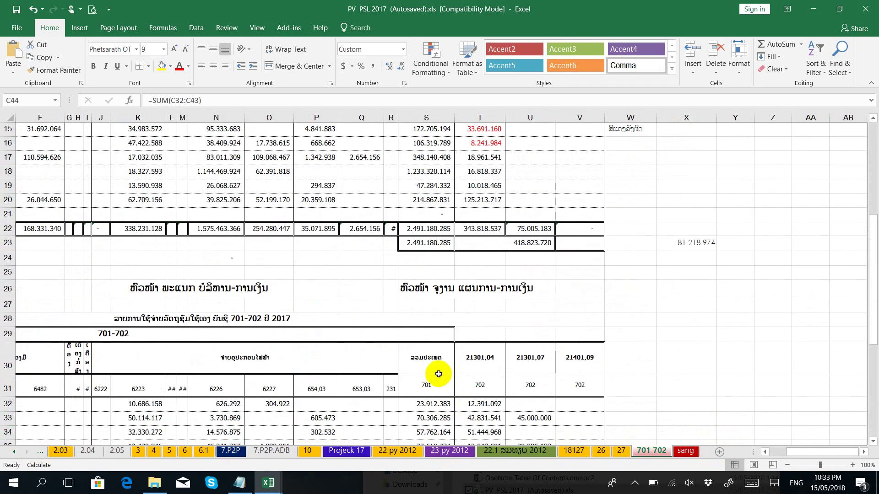
Step: Check the open workbooks: Accounts list, Book1 and PV PSL 2017
click(268, 483)
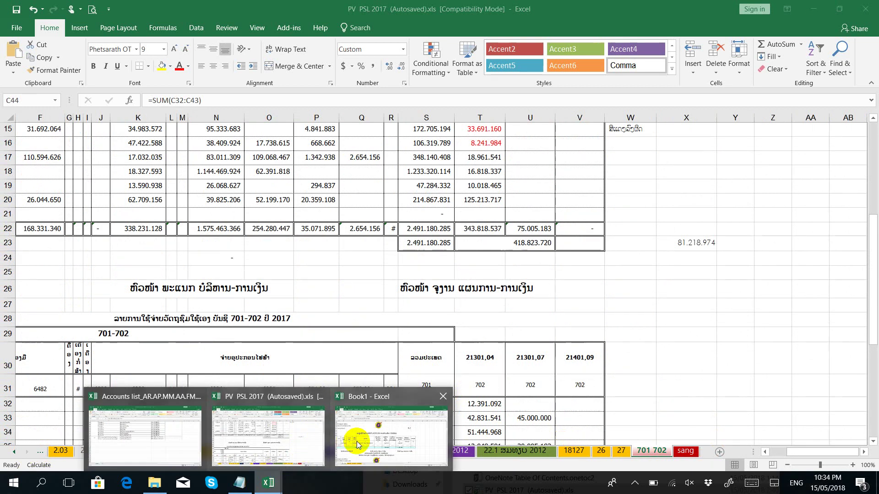
click(174, 437)
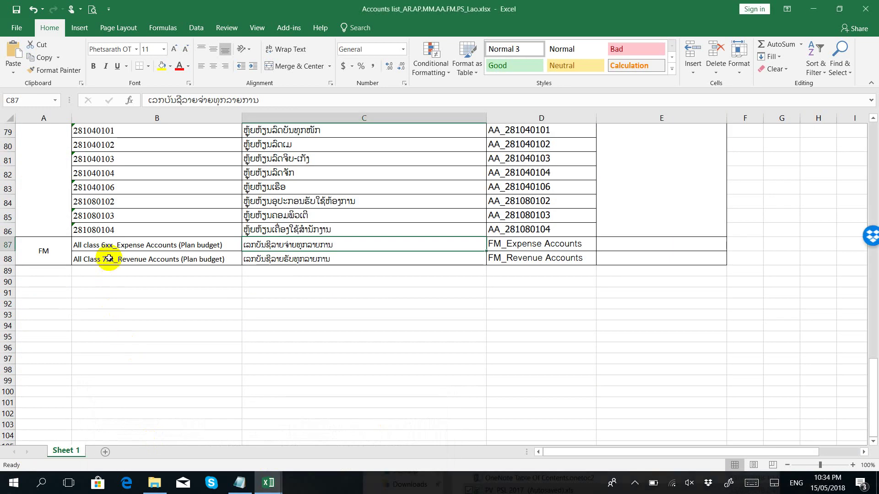
click(266, 482)
click(390, 451)
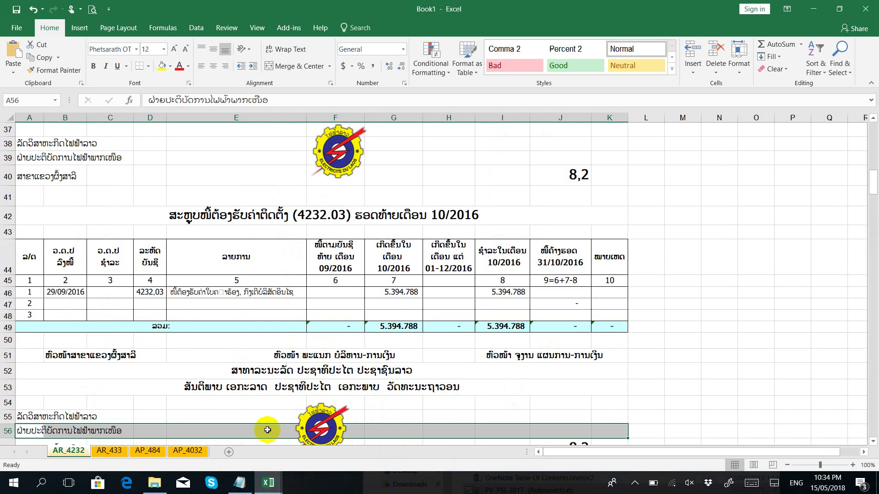
click(268, 482)
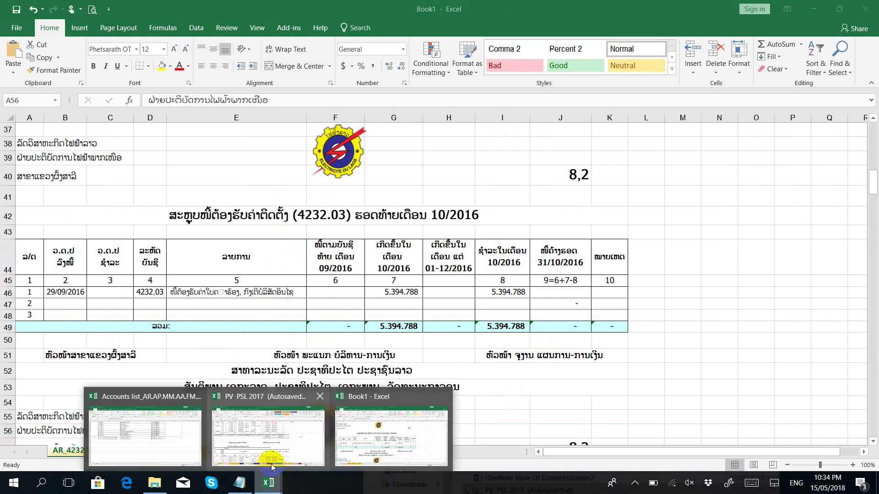
click(271, 467)
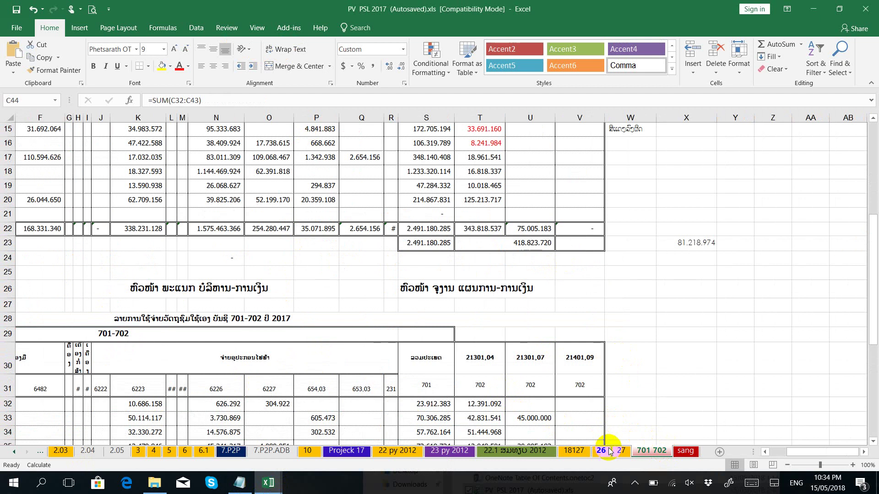
click(268, 483)
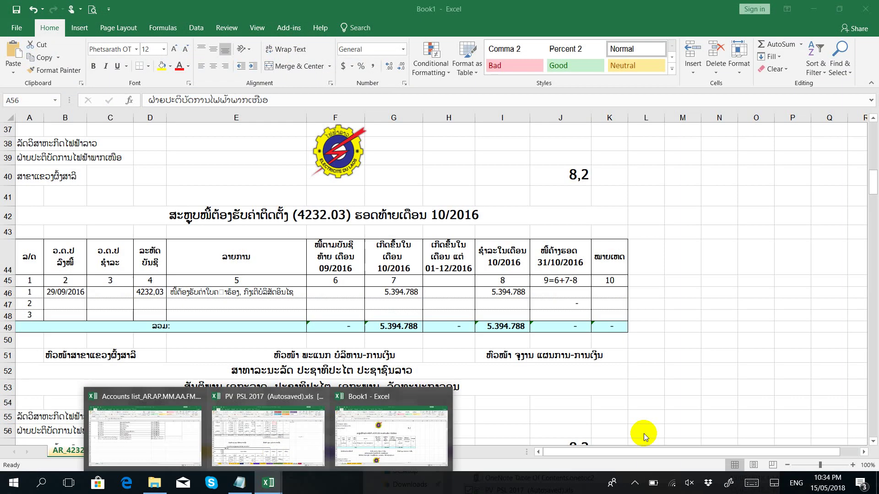
click(658, 458)
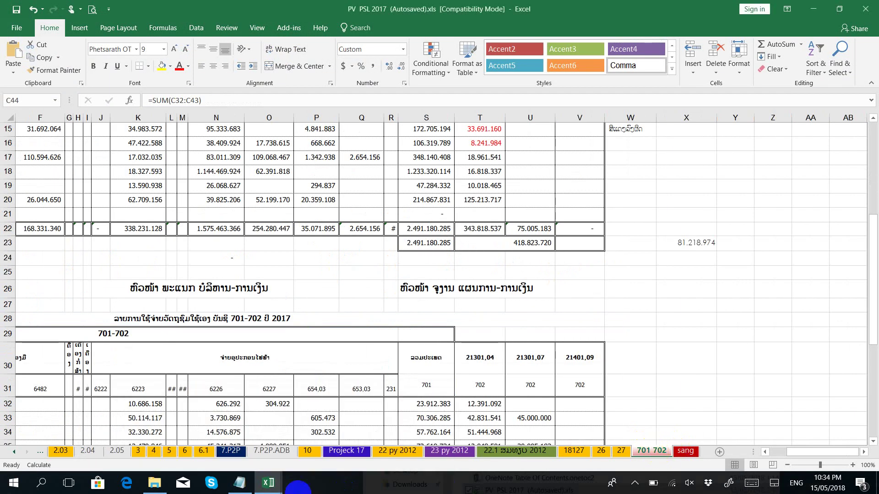
Step: Copy the name 'FM_Revenue Accounts' from its cell in the Accounts list workbook
click(274, 486)
click(169, 440)
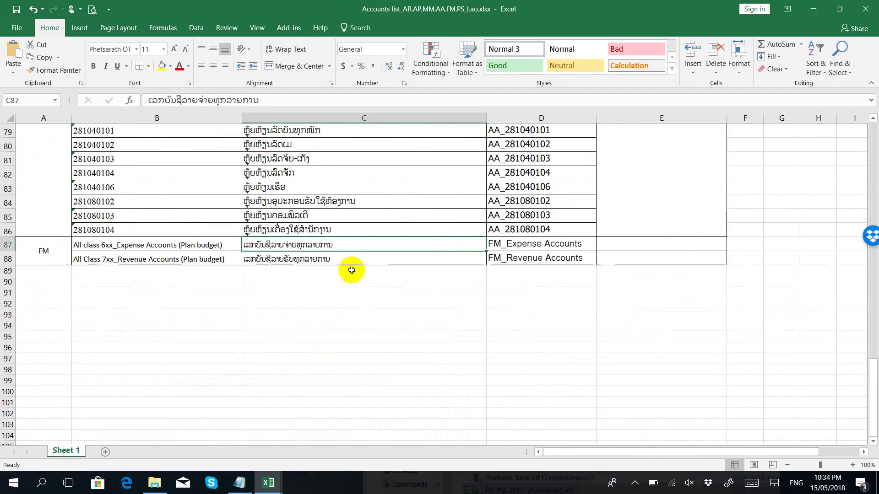
click(510, 257)
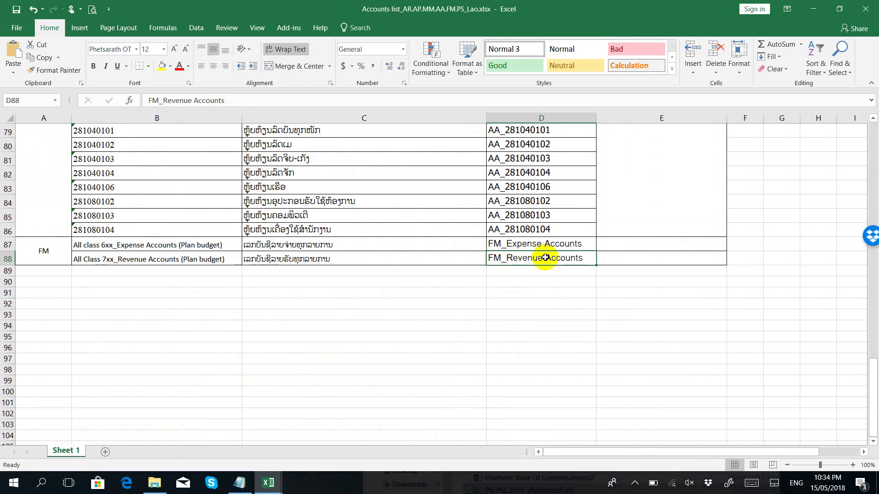
double_click(546, 258)
drag(591, 260, 424, 261)
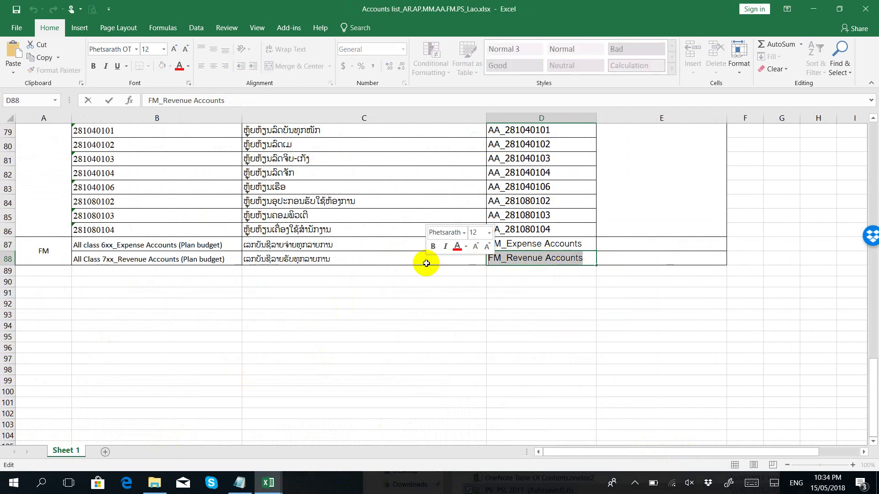
Step: Rename PV PSL 2017's 701 702 sheet to FM_Revenue Accounts
click(268, 483)
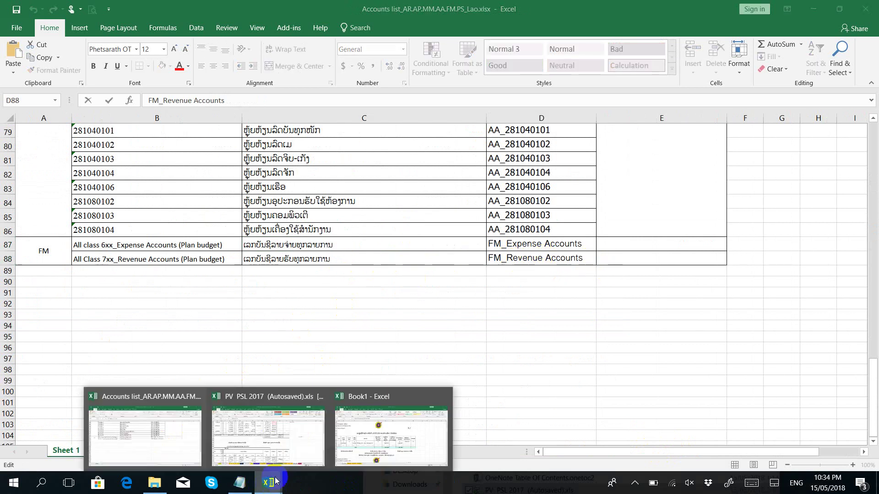
click(364, 445)
click(268, 483)
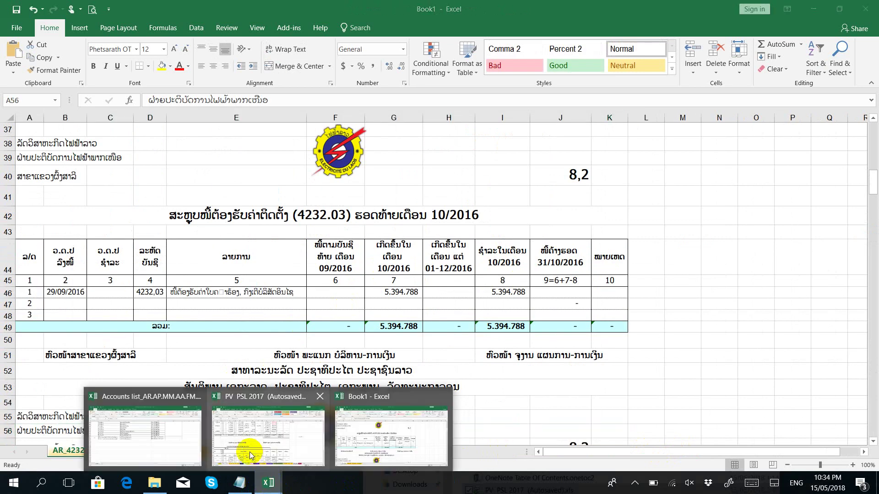
click(256, 444)
right_click(656, 455)
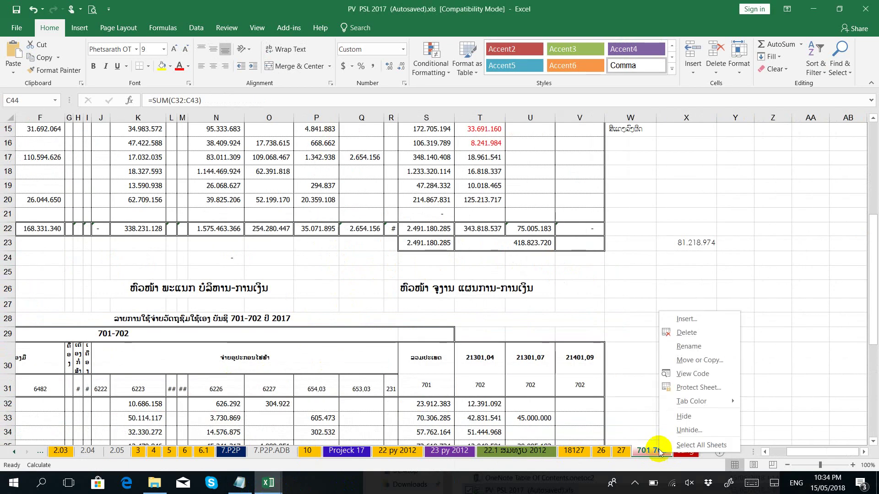
click(678, 363)
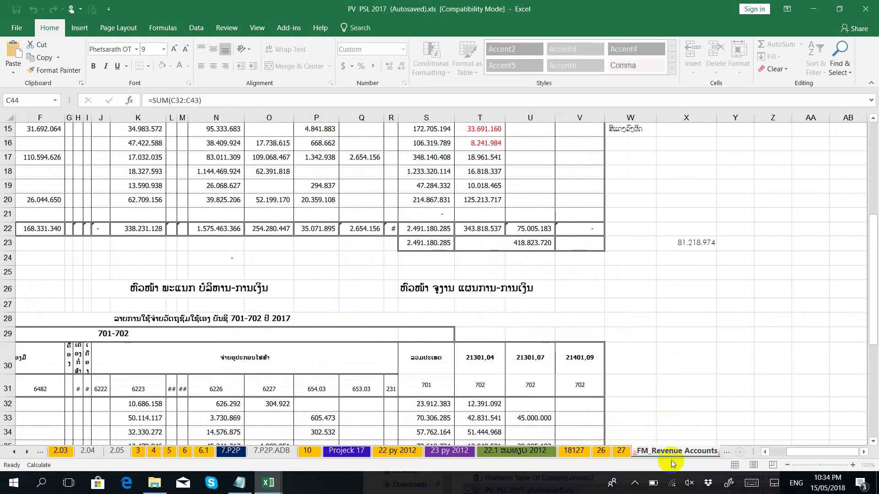
click(681, 418)
Step: Move FM_Revenue Accounts into Book1, then check its AP_484 and AR_4232 tabs
right_click(678, 453)
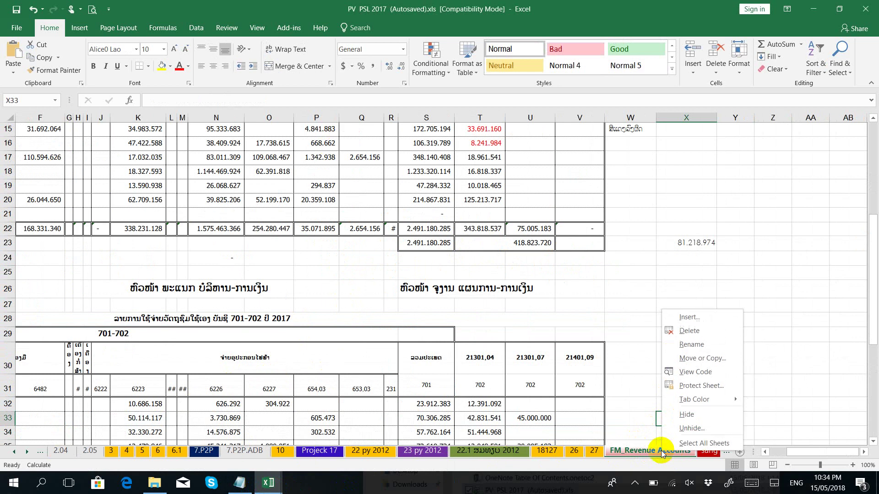
click(703, 360)
click(661, 311)
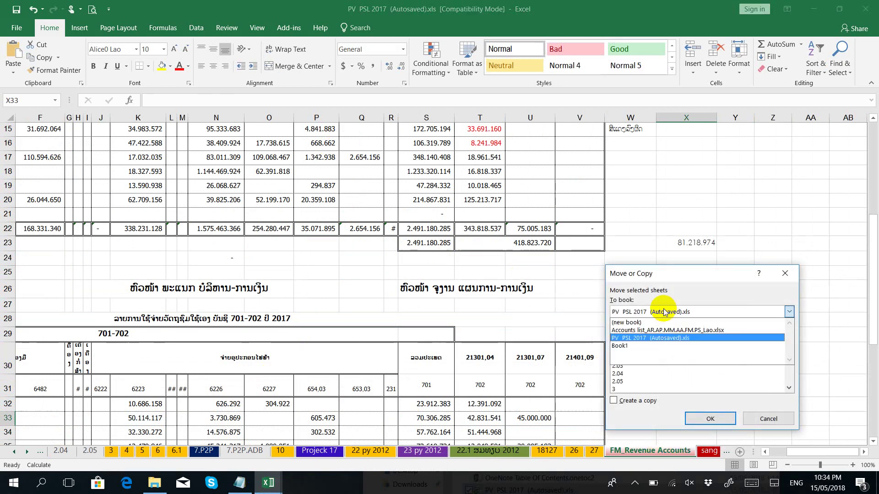
click(633, 334)
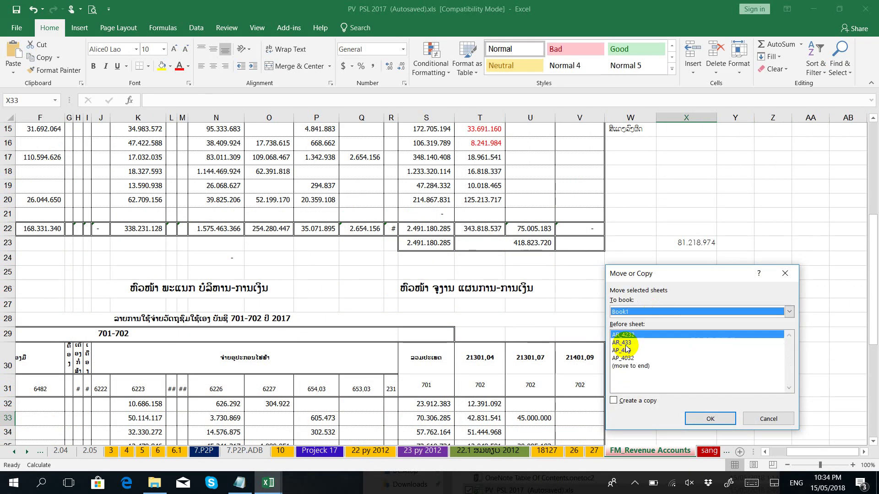
click(708, 419)
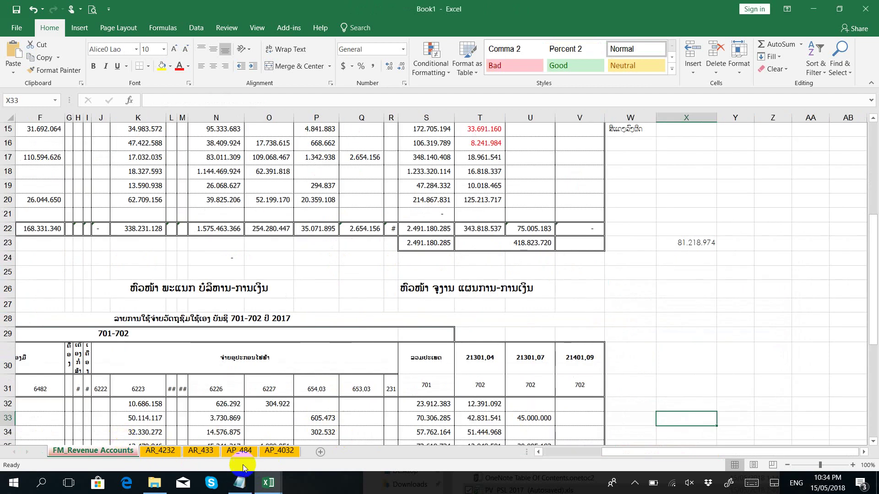
click(239, 452)
click(173, 451)
click(103, 452)
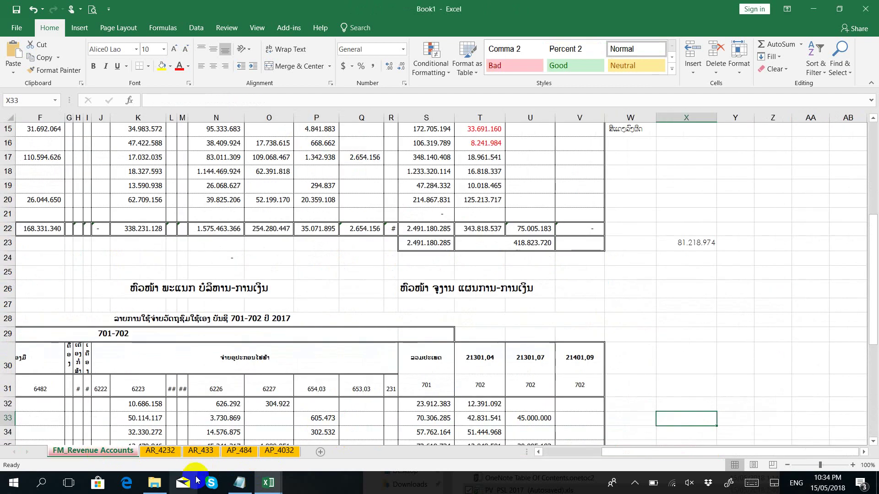
click(239, 483)
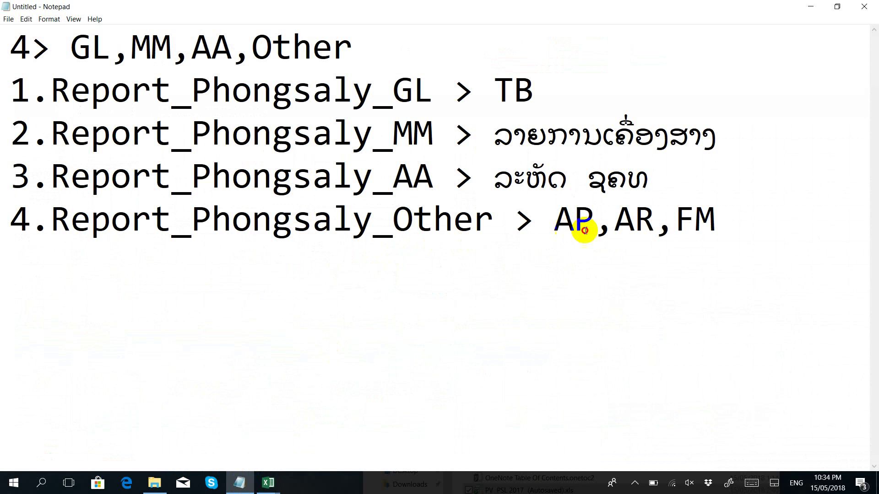
drag(585, 230, 729, 225)
click(613, 225)
drag(555, 225, 751, 224)
click(752, 224)
drag(490, 210, 48, 238)
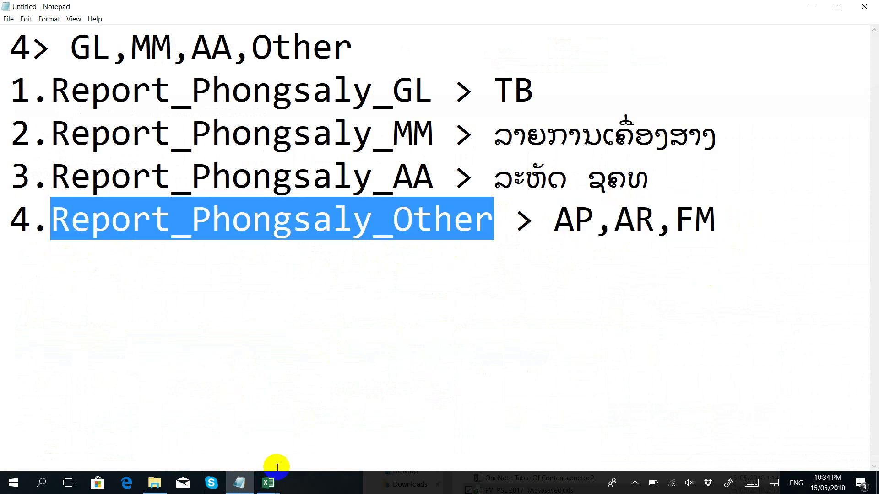
click(268, 483)
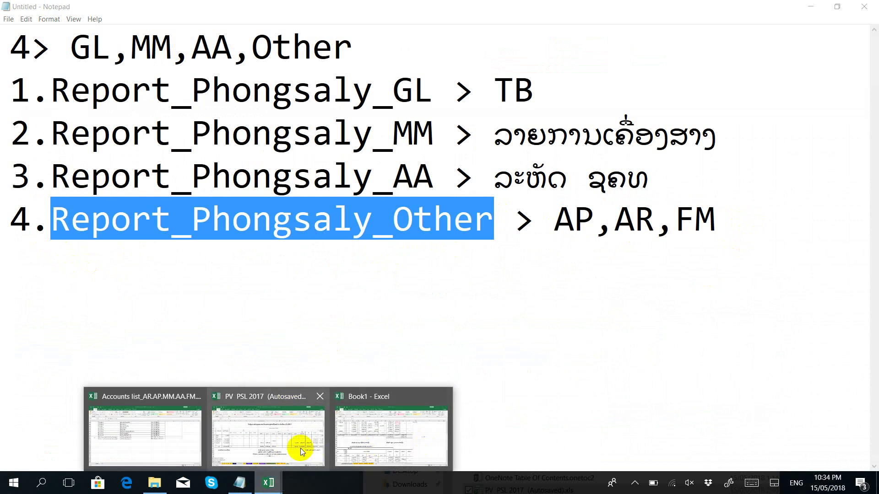
click(387, 446)
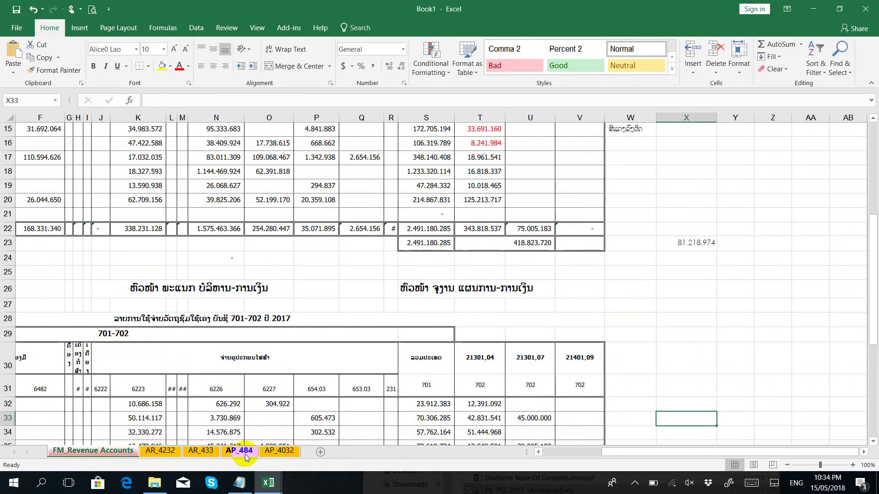
click(123, 305)
click(16, 10)
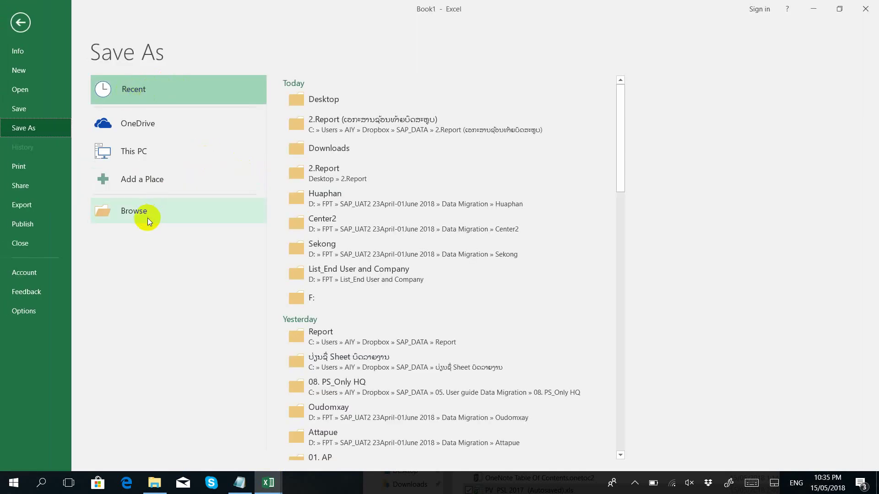
Step: Browse to the Desktop and create a new folder named Ex_Report
click(137, 211)
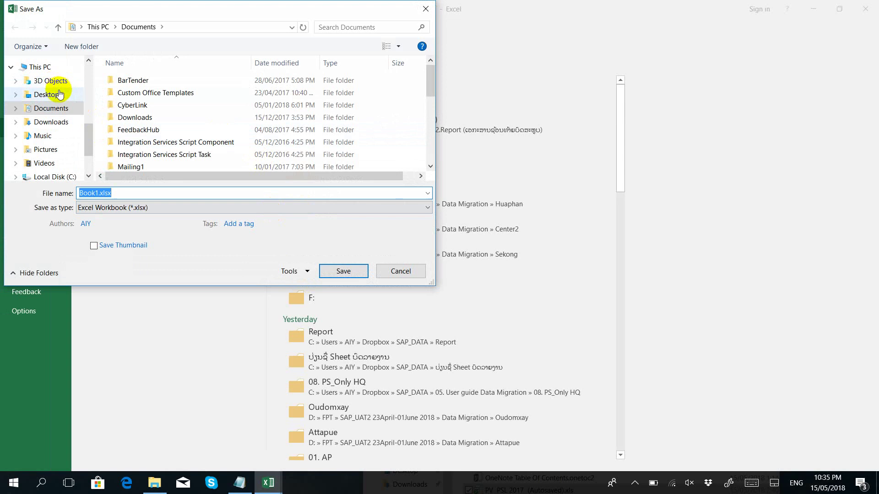
click(51, 94)
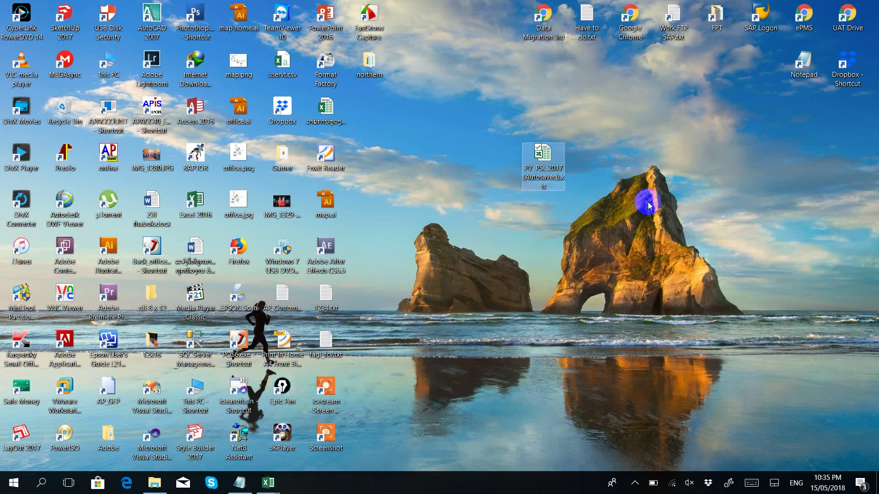
right_click(648, 203)
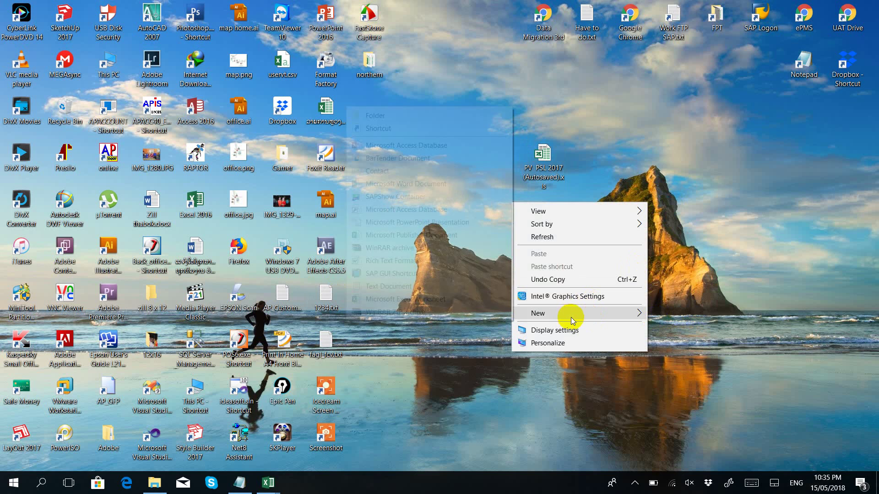
mouse_move(570, 315)
click(373, 118)
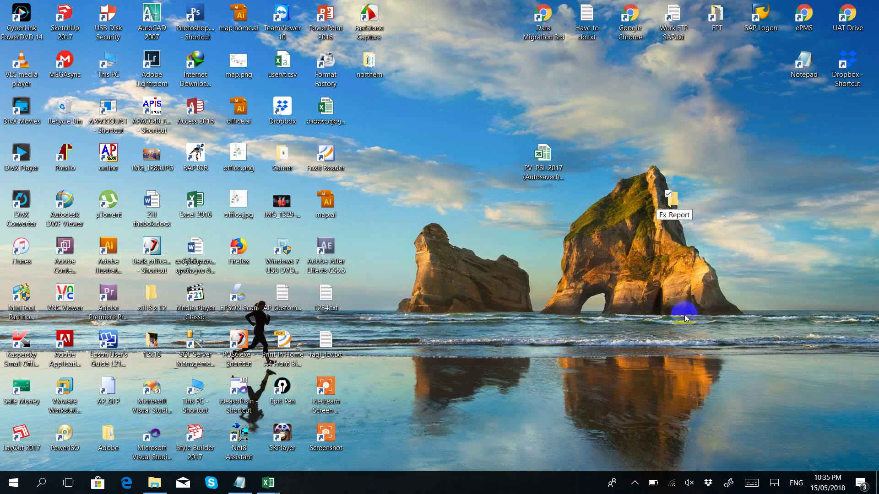
Step: Open Ex_Report in Save As and paste Report_Phongsaly_Other as the file name
mouse_move(269, 481)
click(367, 436)
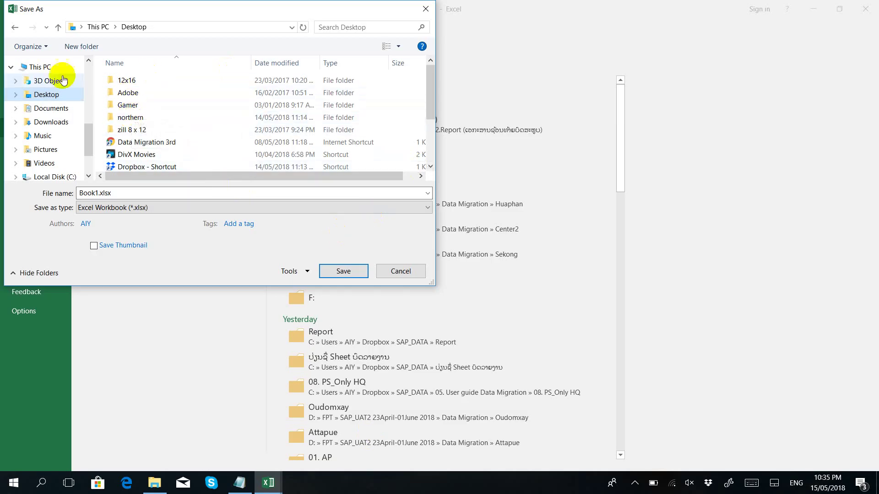
scroll(137, 124, down, 2)
click(151, 129)
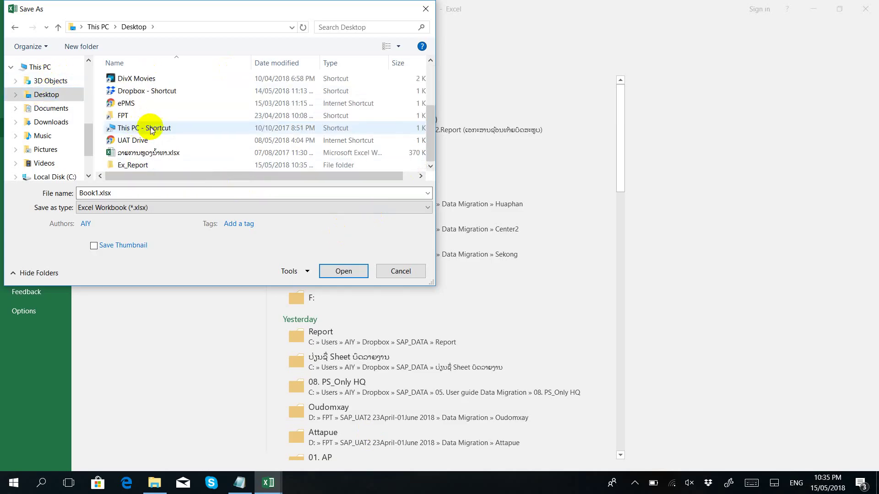
double_click(133, 164)
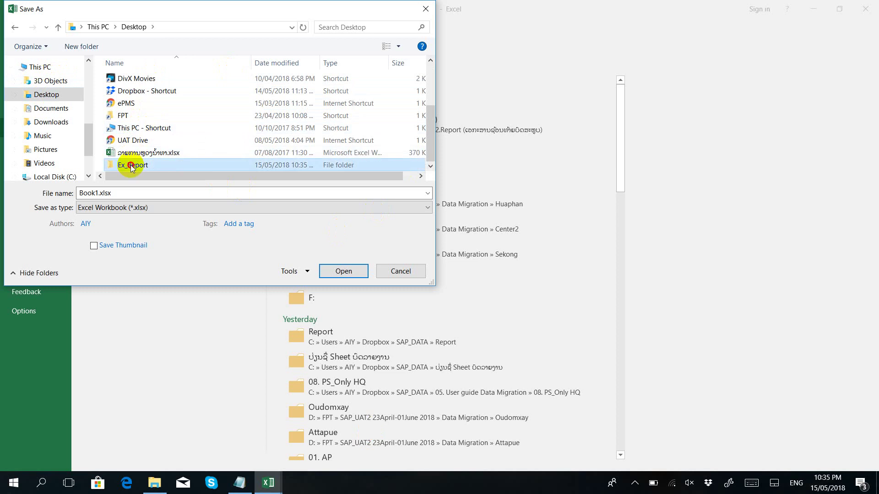
double_click(94, 192)
click(40, 191)
key(ctrl+v)
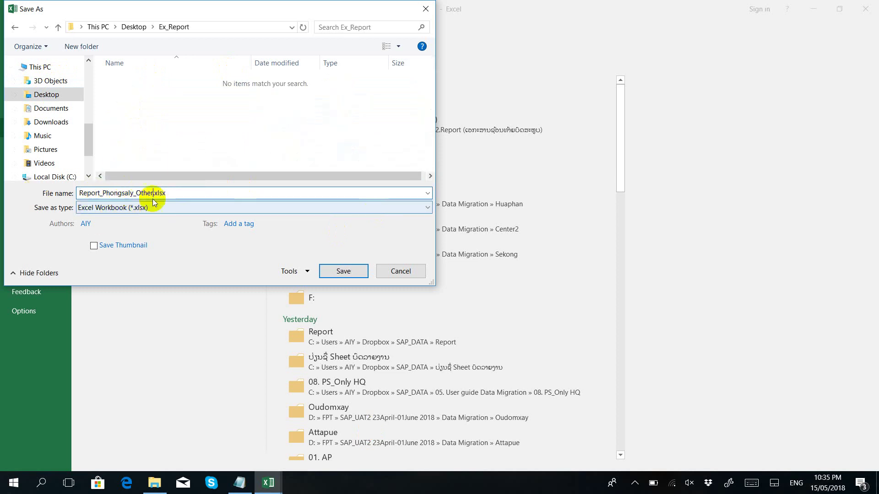
Step: Review the Notepad line listing Report_Phongsaly_Other with sheets AP, AR, FM
click(240, 483)
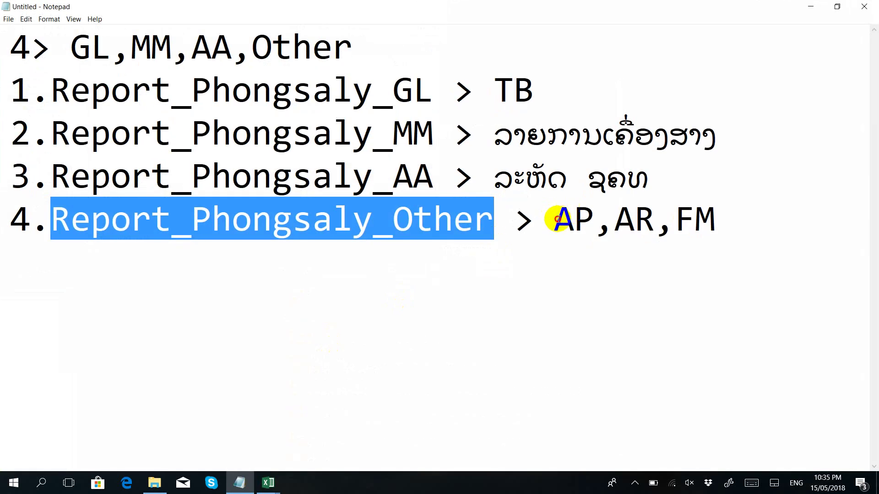
drag(554, 220, 712, 224)
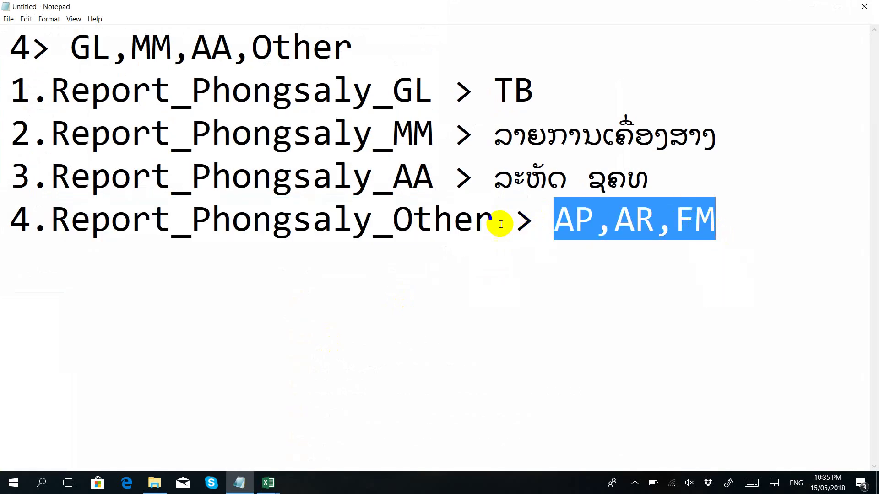
drag(474, 220, 3, 222)
click(485, 153)
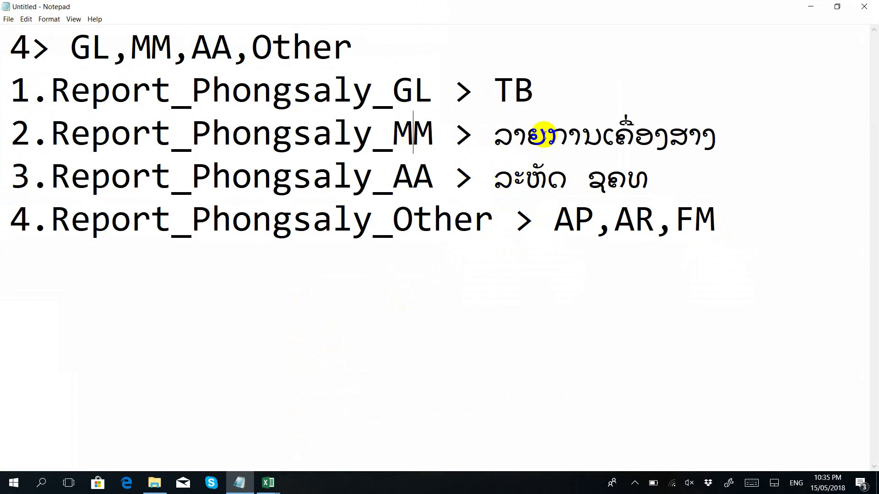
click(546, 134)
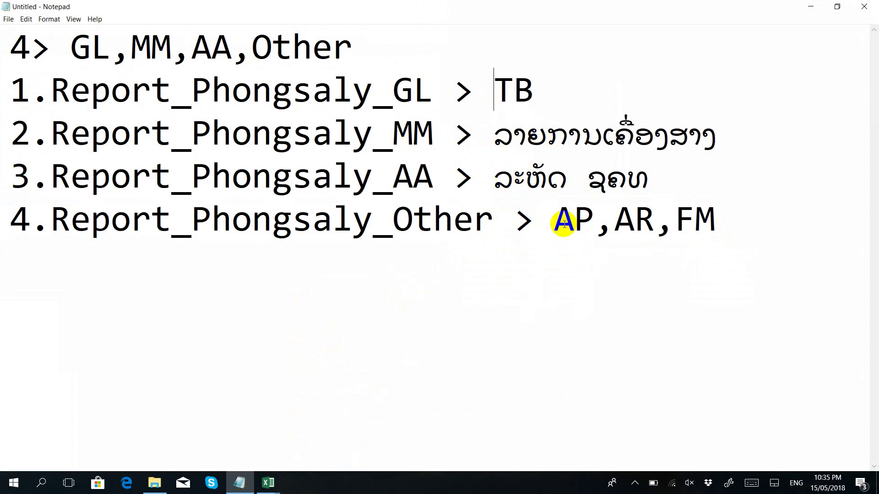
drag(561, 224, 758, 225)
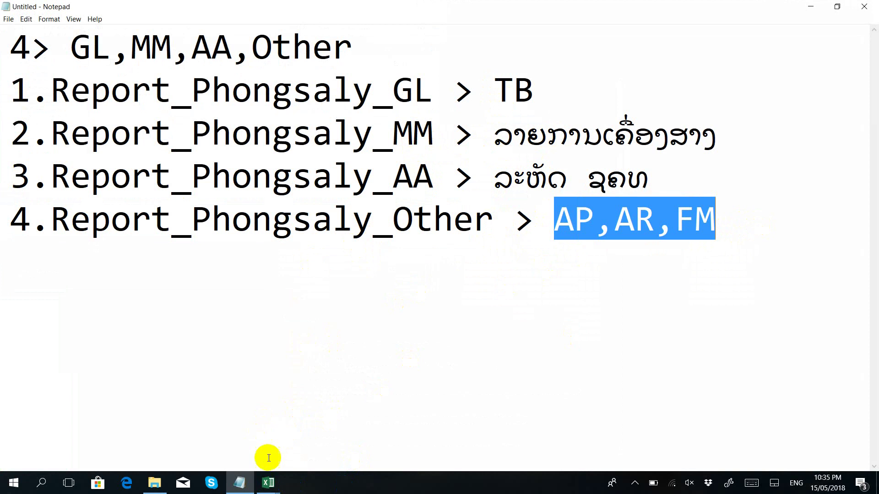
click(268, 484)
Step: Save Book1 as Report_Phongsaly_Other.xlsx in the Ex_Report folder
click(400, 437)
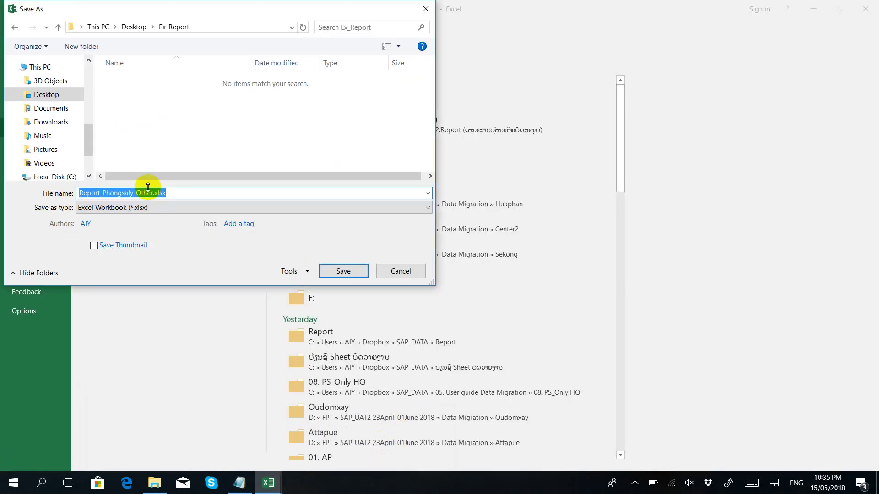
click(349, 271)
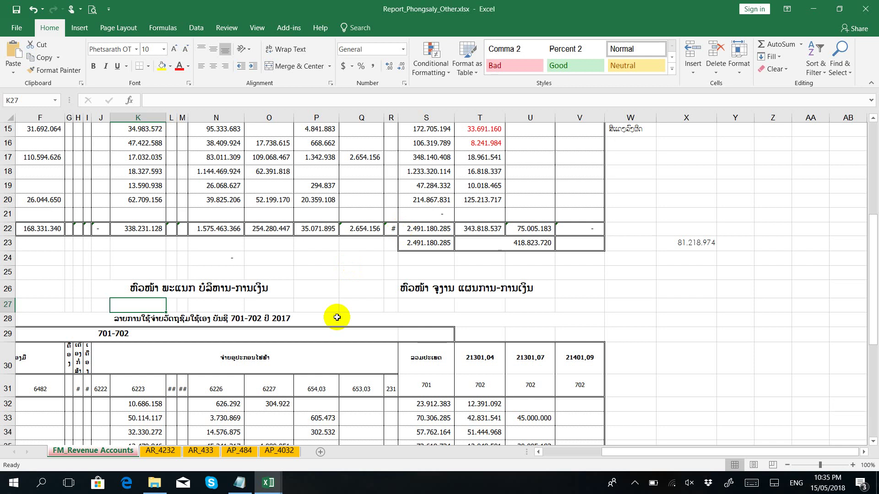
click(267, 483)
click(387, 453)
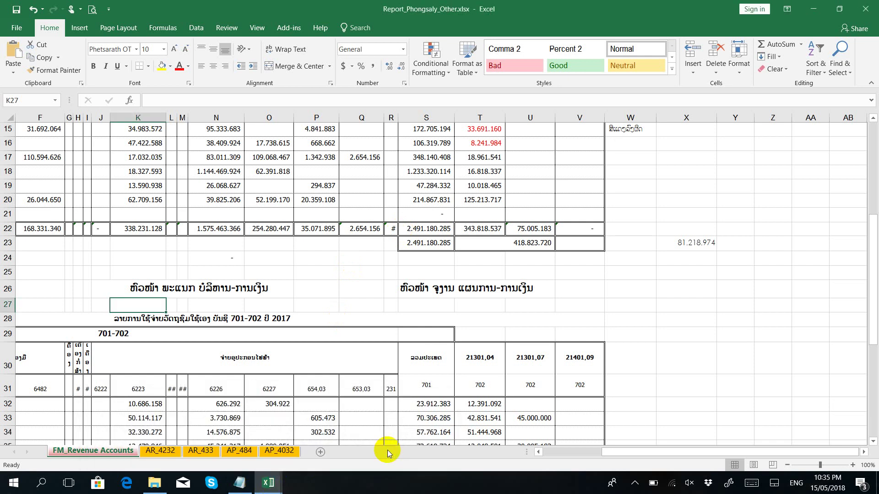
click(483, 311)
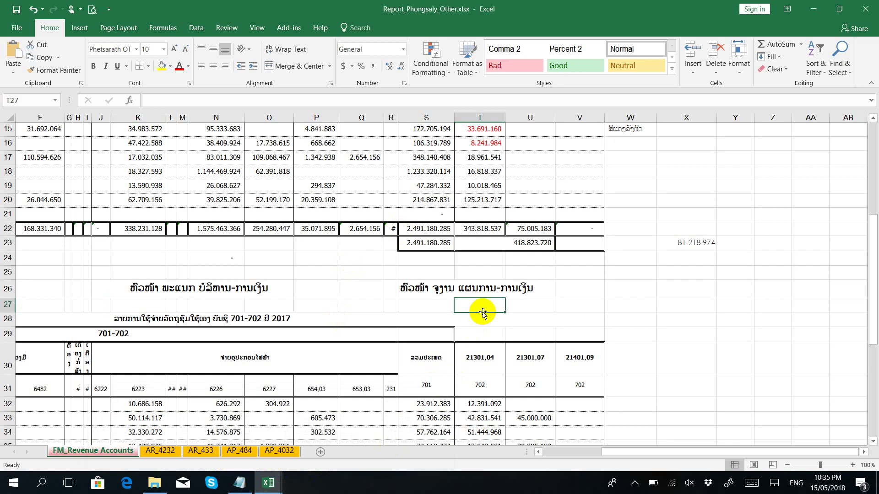
Step: Close Report_Phongsaly_Other and PV PSL 2017 without saving, leaving the accounts list open
click(873, 10)
click(873, 10)
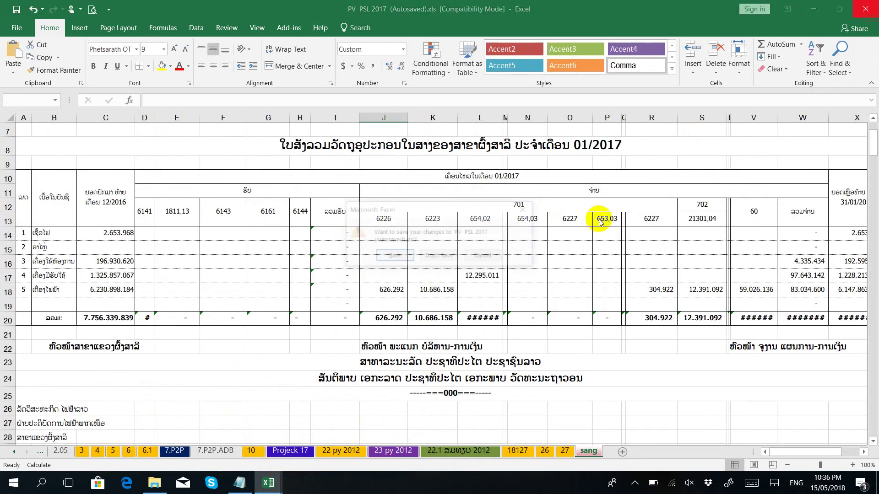
click(428, 254)
click(395, 351)
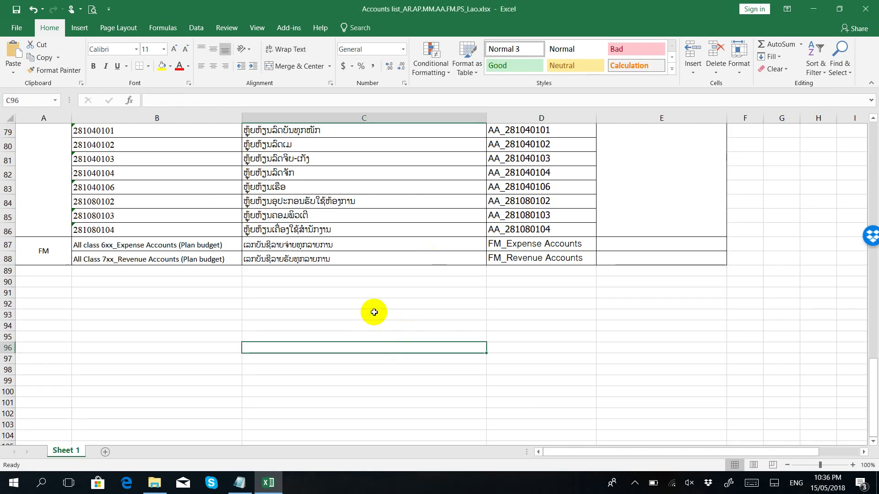
scroll(374, 312, up, 4)
scroll(370, 316, up, 5)
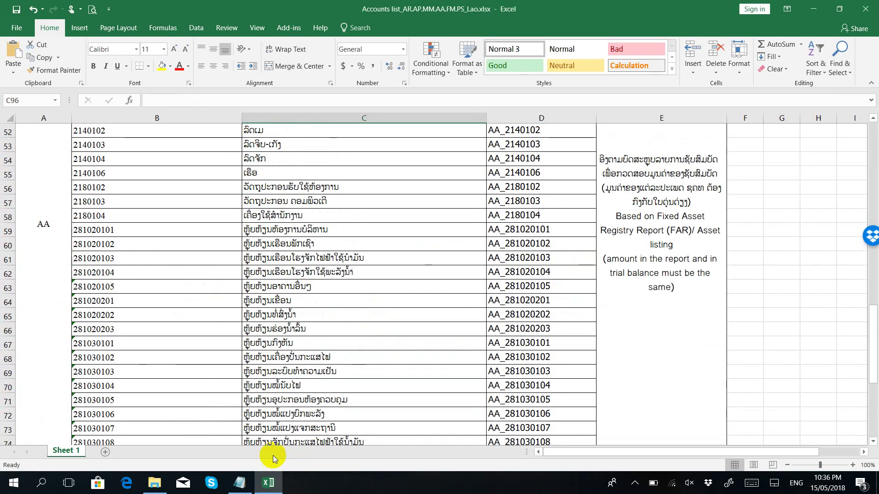
click(239, 483)
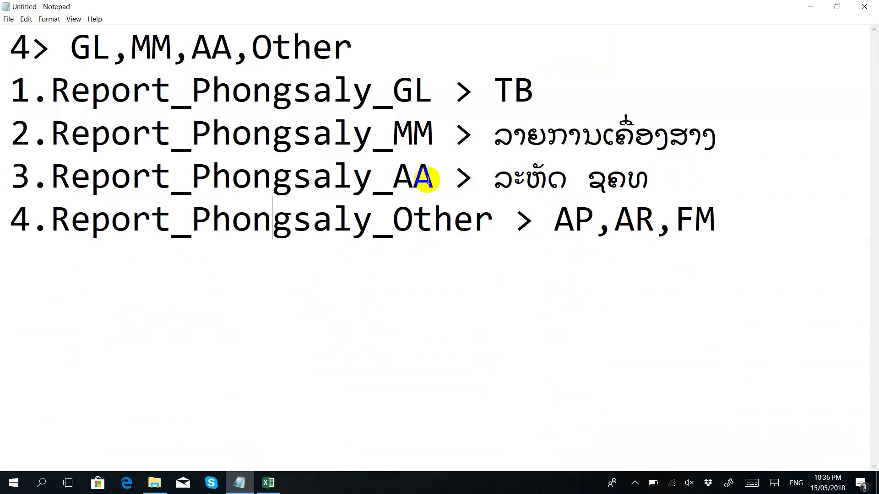
Step: Go over line 3 (Report_Phongsaly_AA), deleting it and restoring it with undo
drag(430, 181, 392, 180)
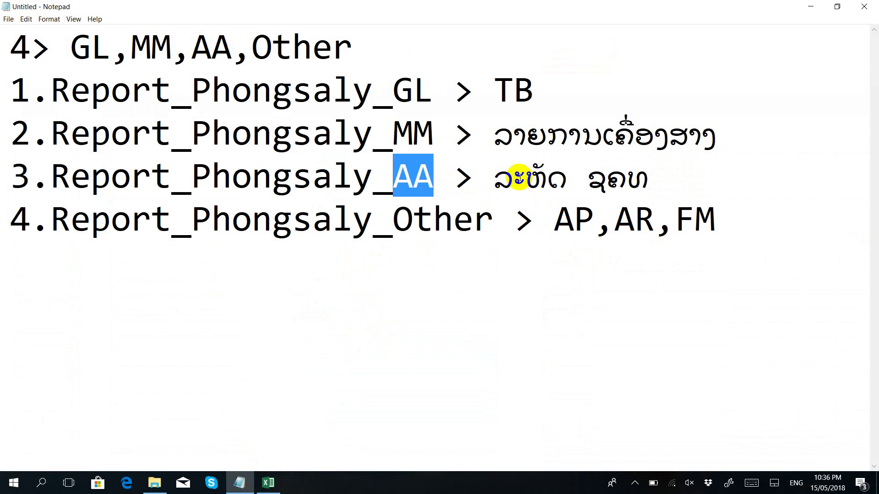
click(503, 180)
drag(504, 179, 644, 180)
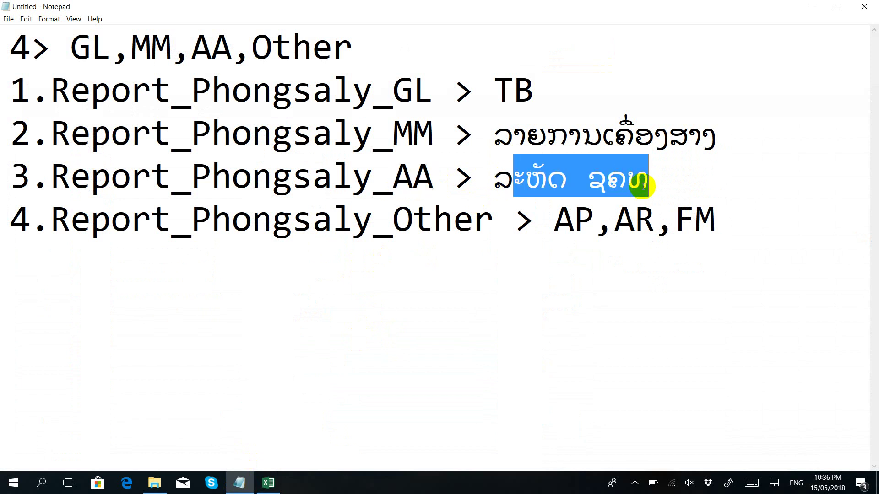
key(shift+Home)
key(Delete)
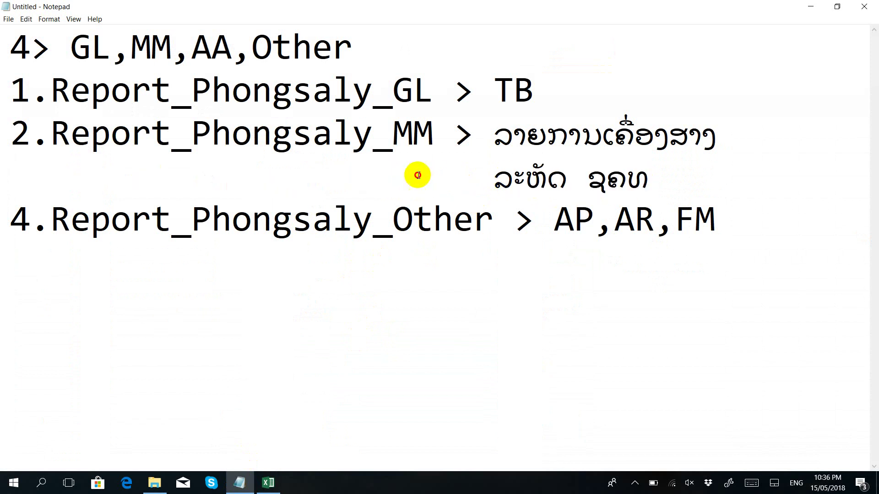
key(ctrl+z)
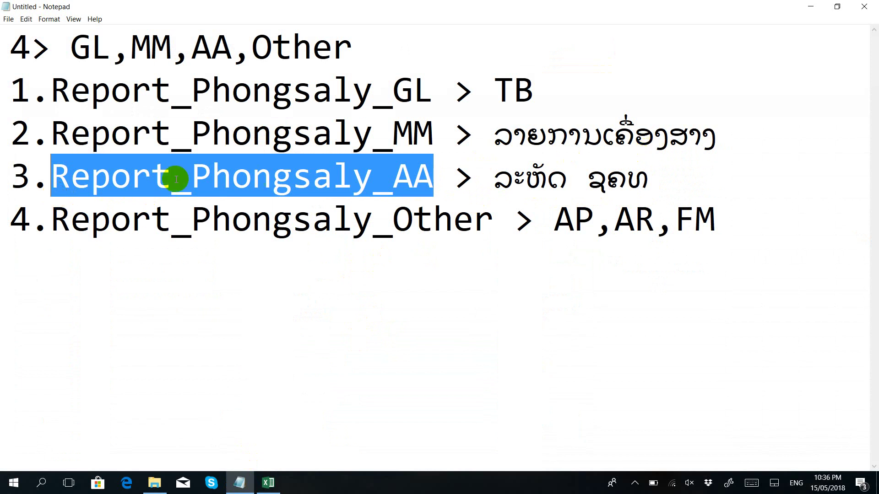
click(561, 135)
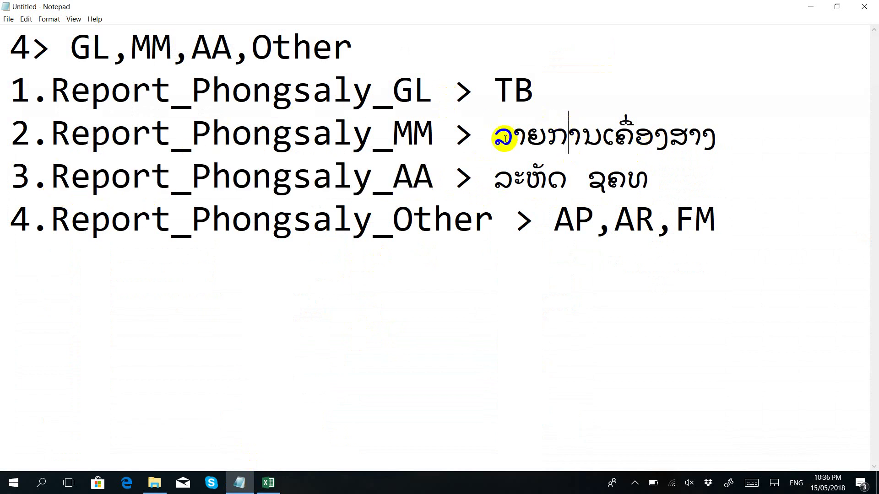
Step: Review the Report_Phongsaly_MM and GL lines and the GL,MM,AA,Other list, then minimize Notepad
drag(430, 135, 51, 133)
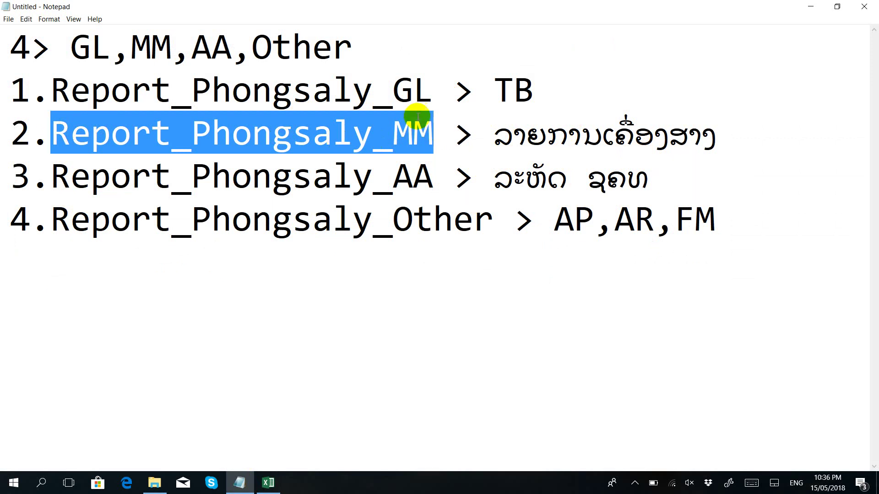
drag(499, 87, 536, 89)
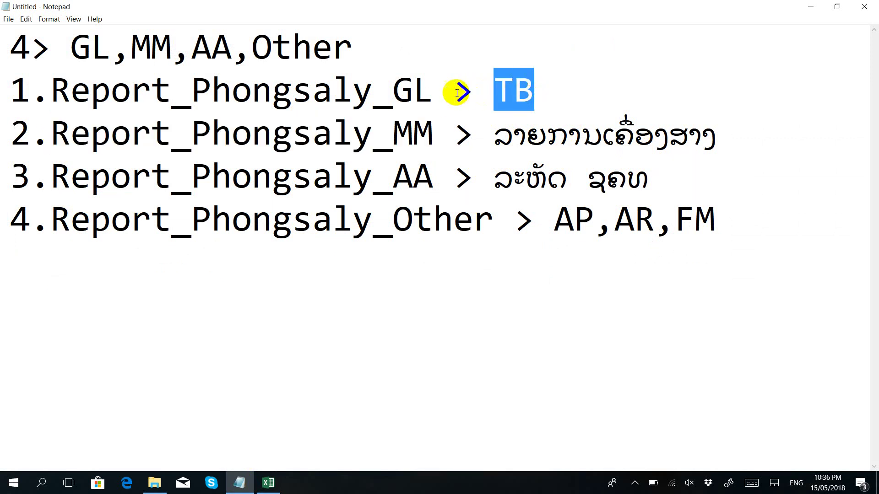
drag(433, 89, 37, 100)
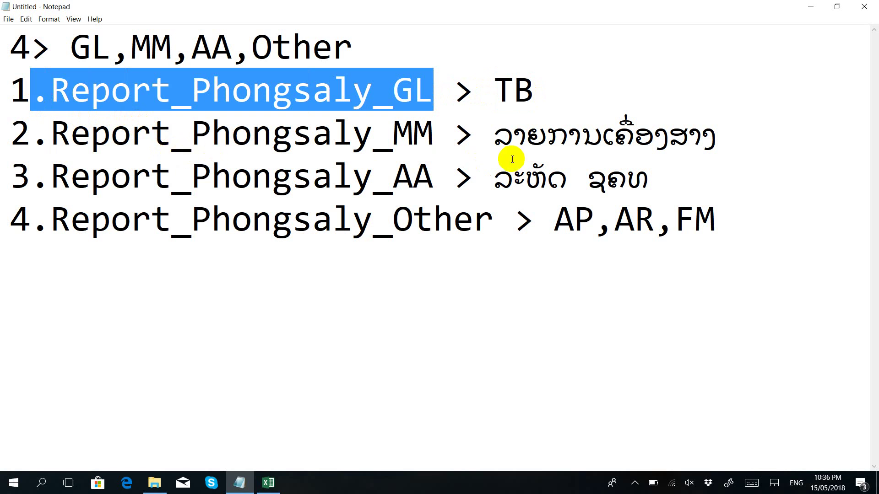
click(293, 224)
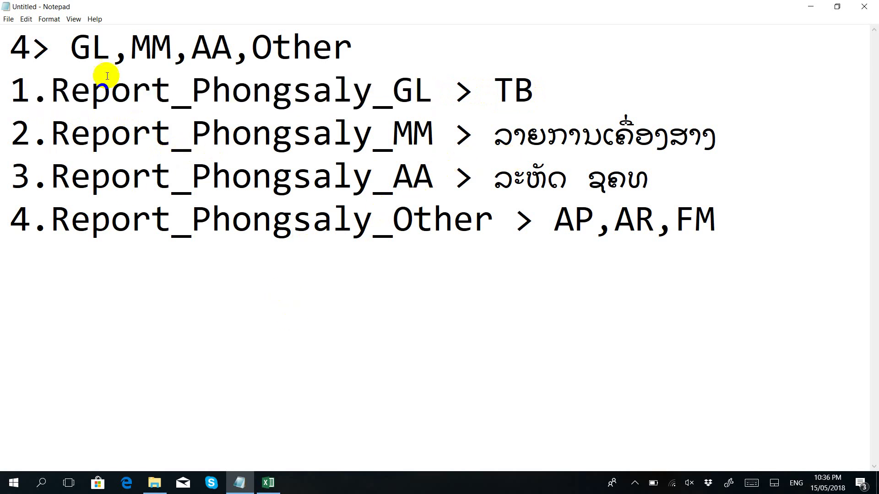
drag(71, 47, 377, 40)
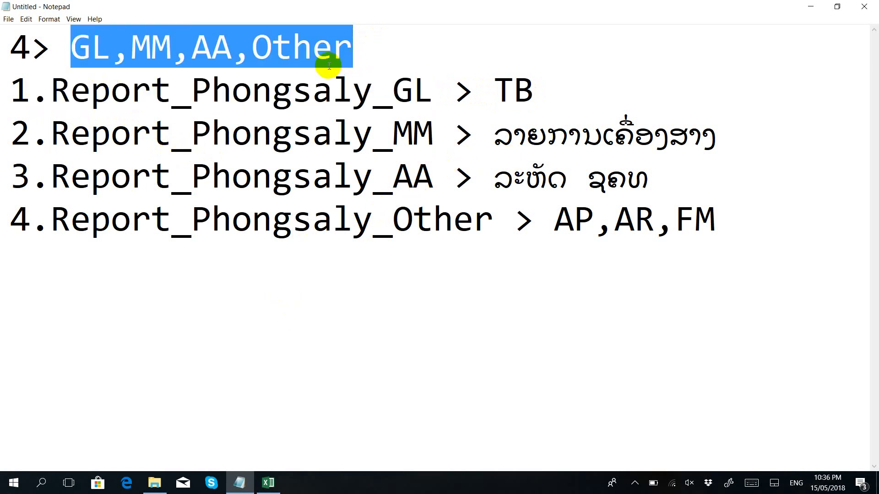
click(329, 135)
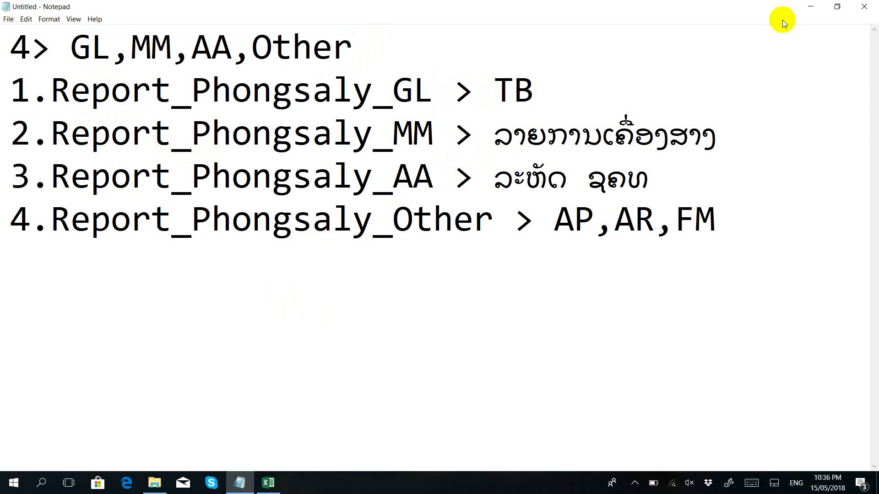
click(802, 9)
Step: Scroll through the accounts list around cell C59
click(394, 237)
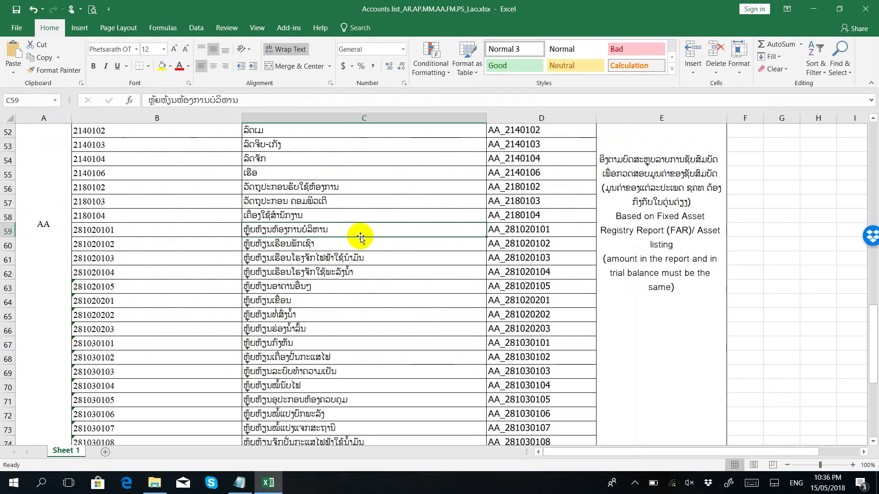
scroll(294, 415, down, 2)
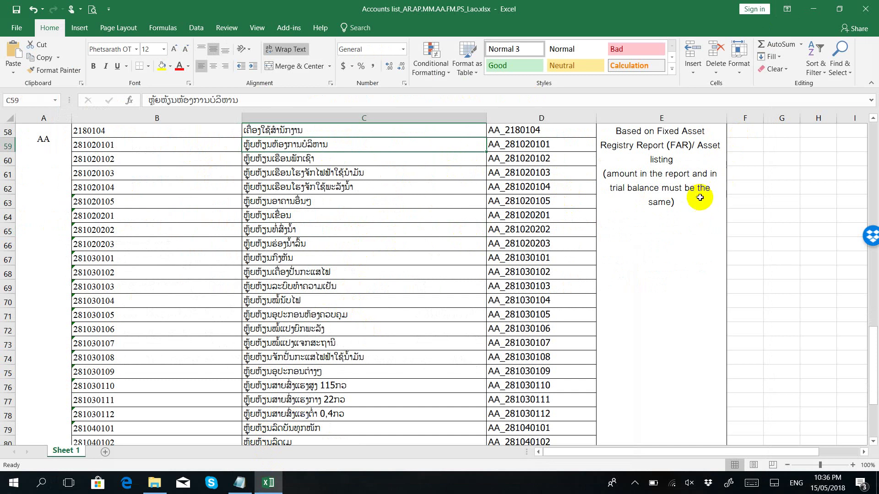
scroll(706, 197, up, 4)
scroll(714, 183, up, 6)
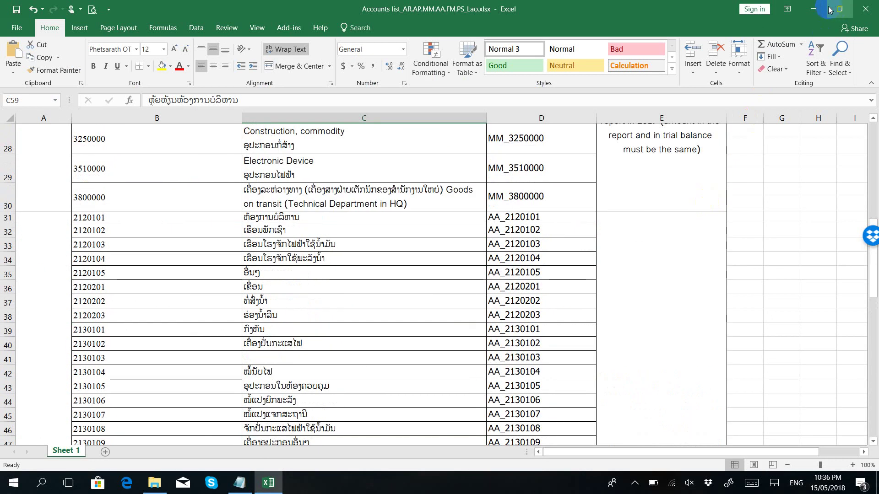
Step: Minimize Excel, check the network status, and launch a new Notepad from the desktop
click(813, 10)
click(672, 482)
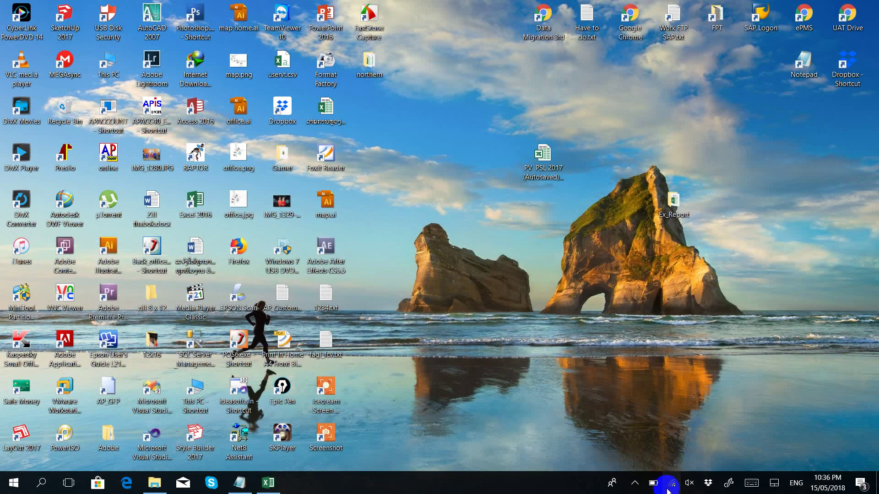
click(624, 352)
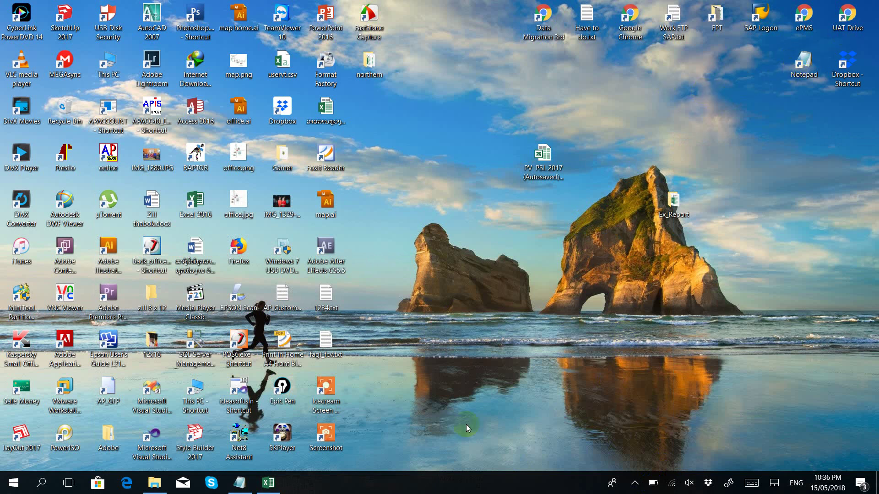
double_click(784, 85)
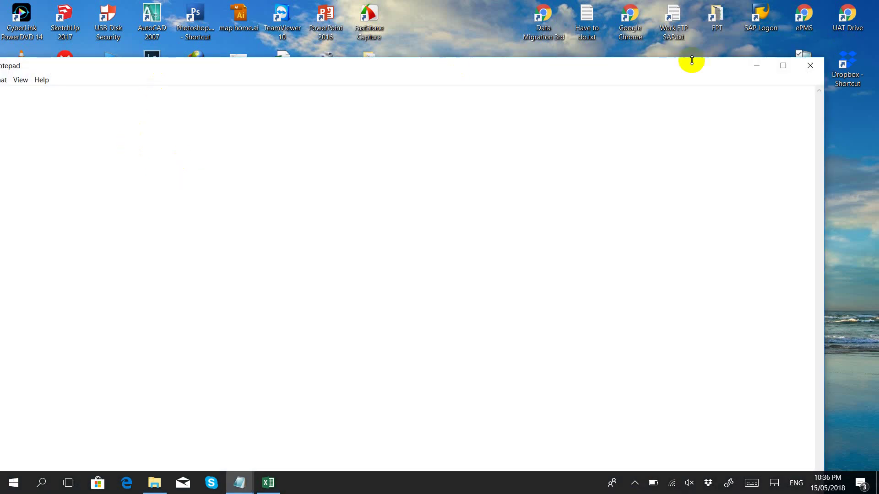
Step: Maximize the new Notepad window and check today's date in the taskbar calendar
click(783, 65)
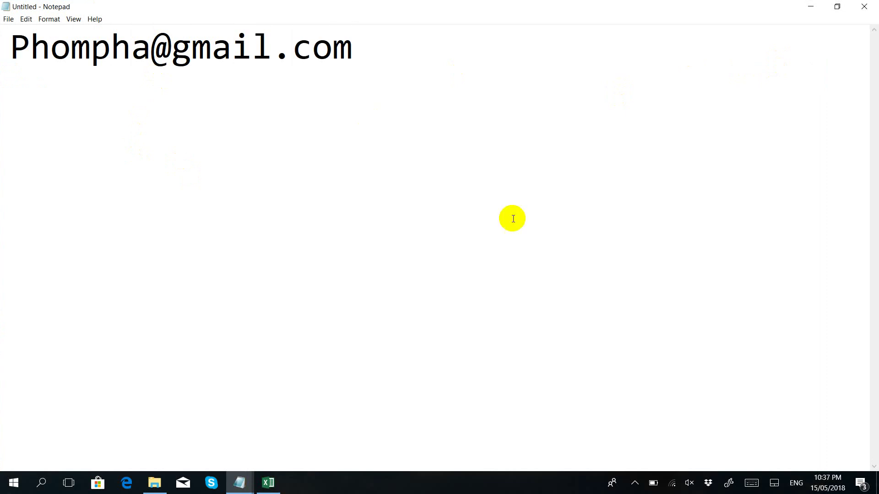
click(831, 485)
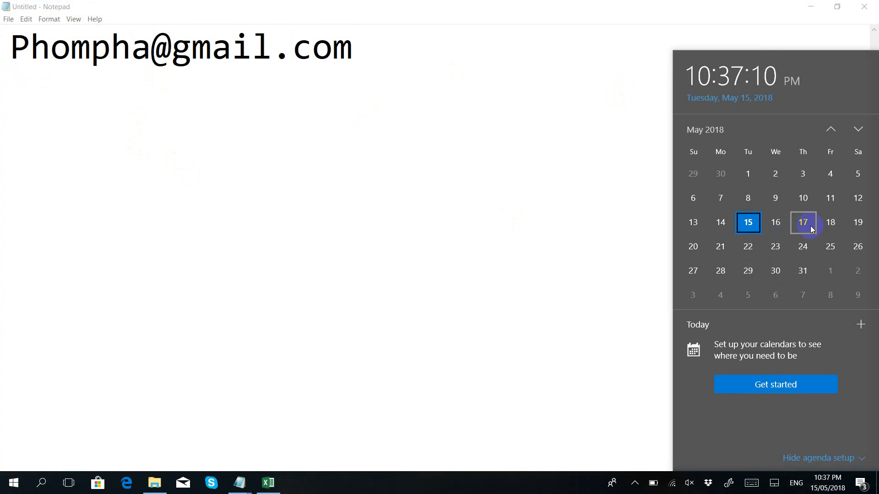
click(507, 140)
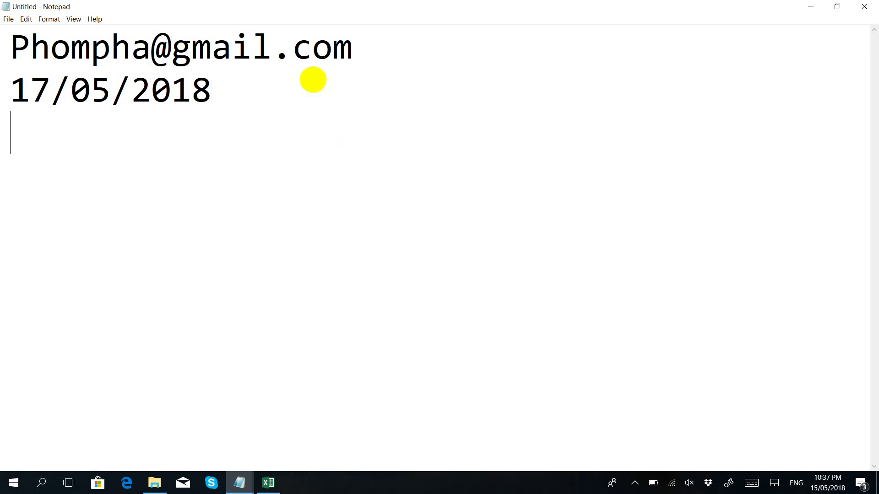
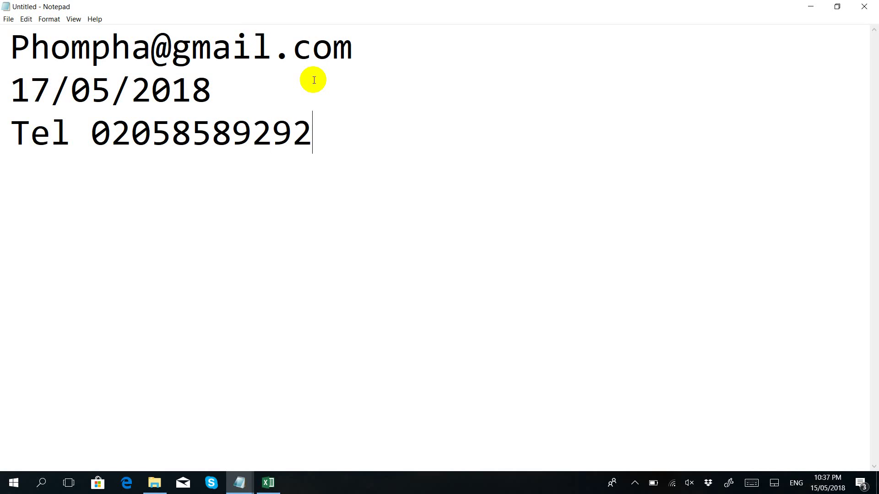
Step: Type a 'Tel' line with the contact's phone number on line 3, then close Notepad without saving
click(864, 6)
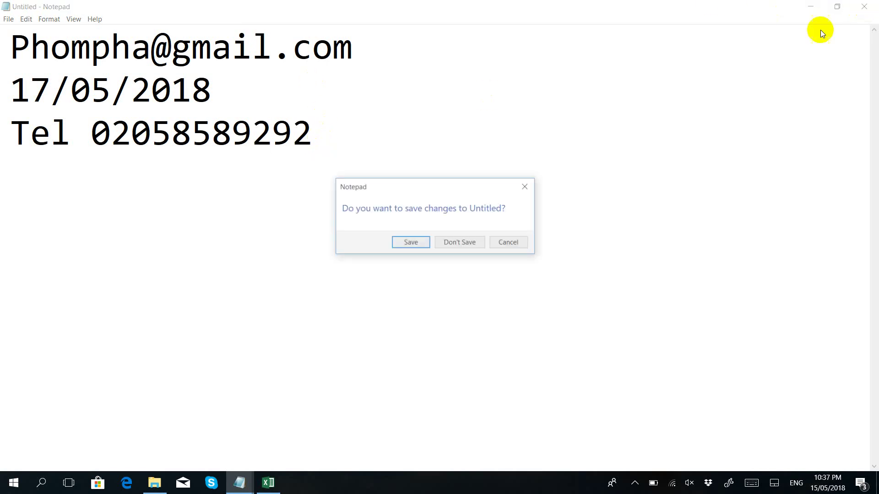
click(460, 243)
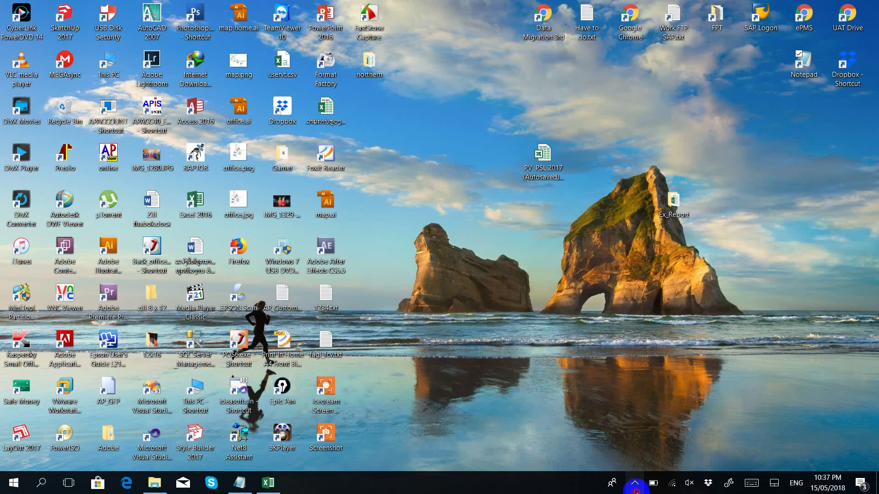